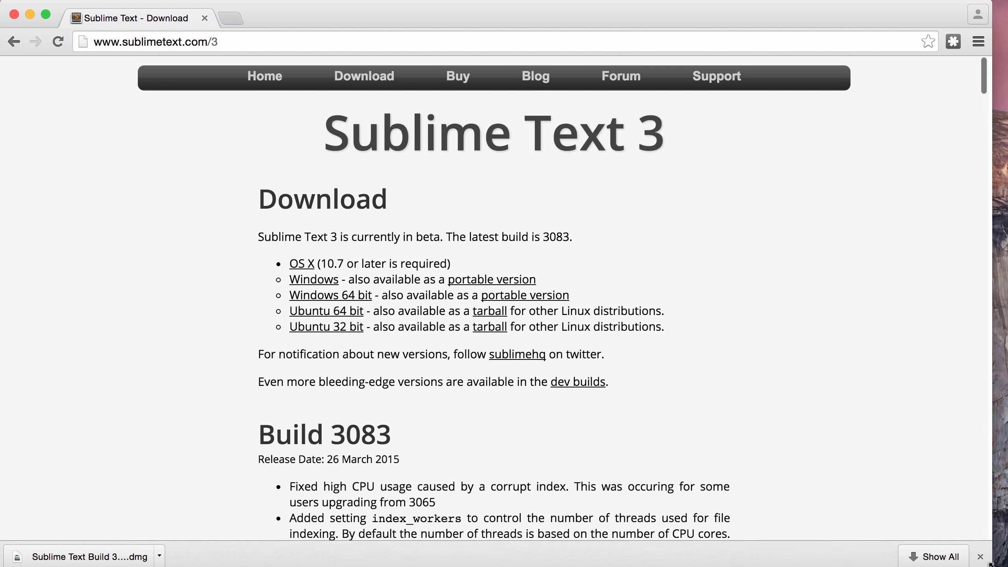
Step: Open the downloaded Sublime Text Build 3083.dmg from Finder and return to the download page
left_click(160, 547)
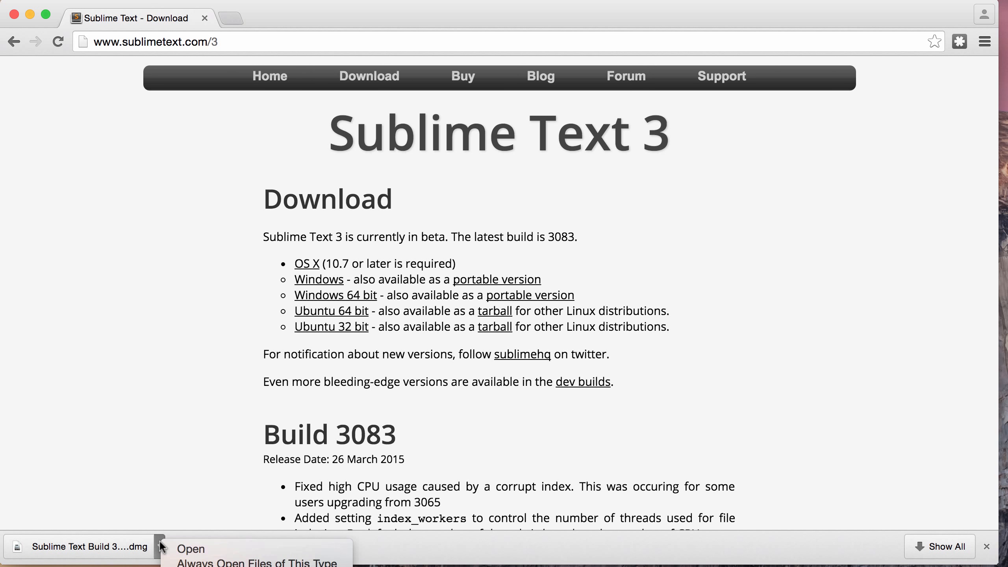
left_click(190, 566)
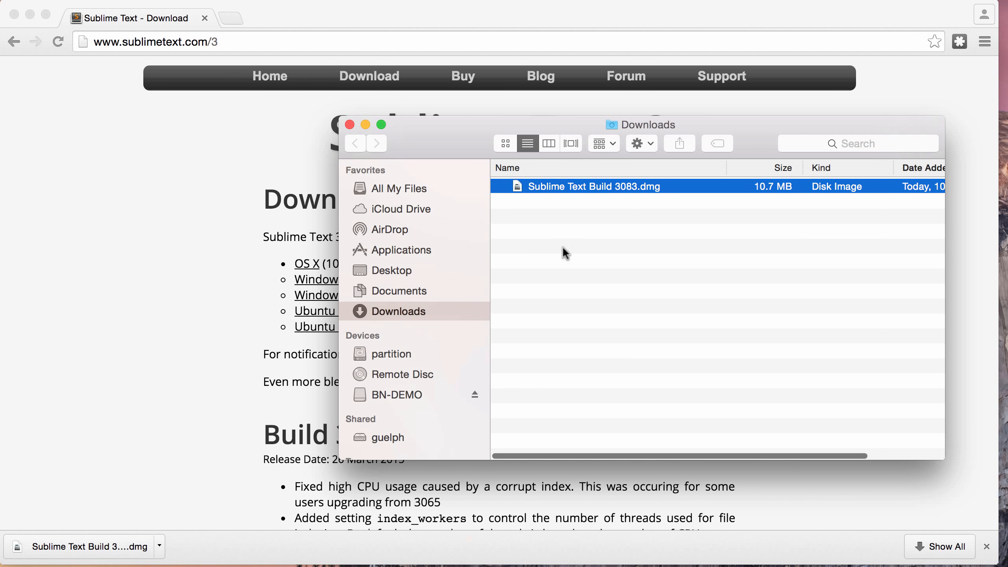
double_click(540, 185)
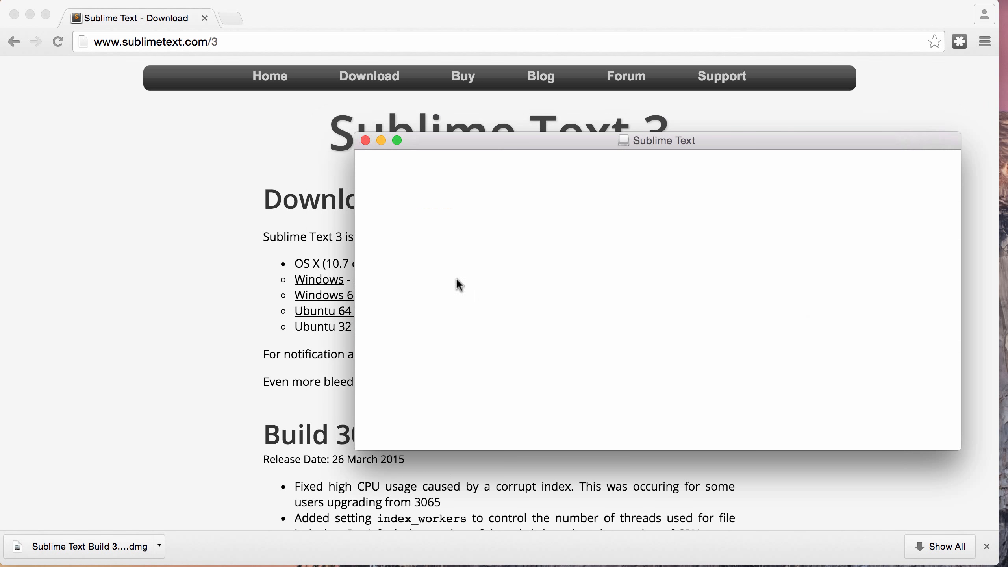
left_click_drag(502, 141, 499, 290)
left_click(549, 168)
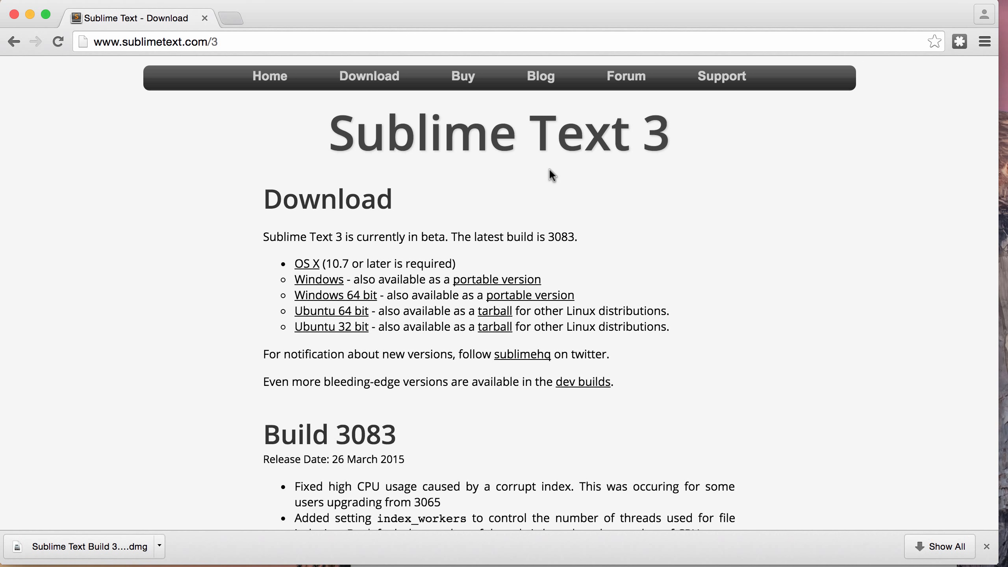
triple_click(413, 459)
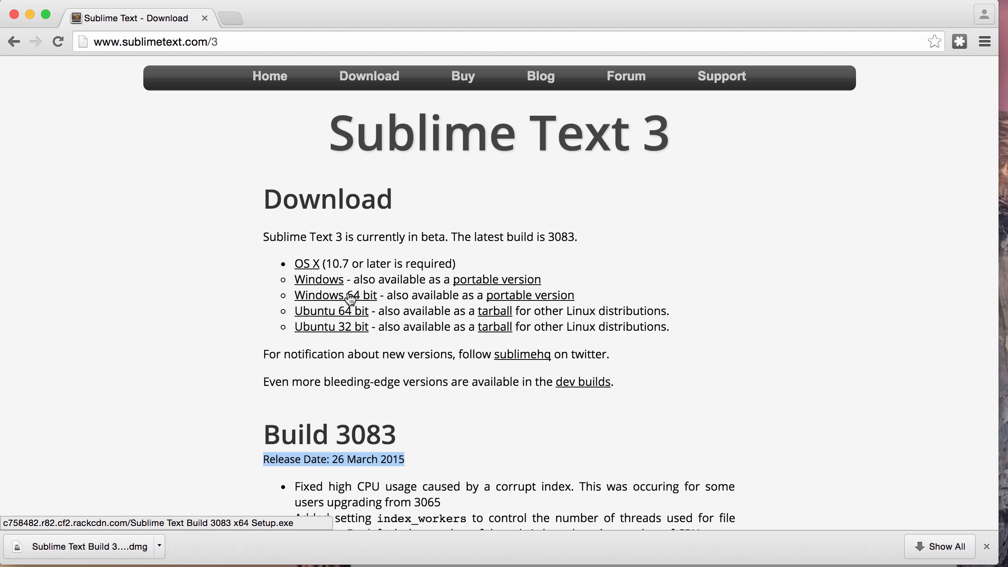
Step: Download the Windows 64 bit portable version (Sublime Text Build 3083 x64.zip) and reveal it in Finder
left_click(206, 329)
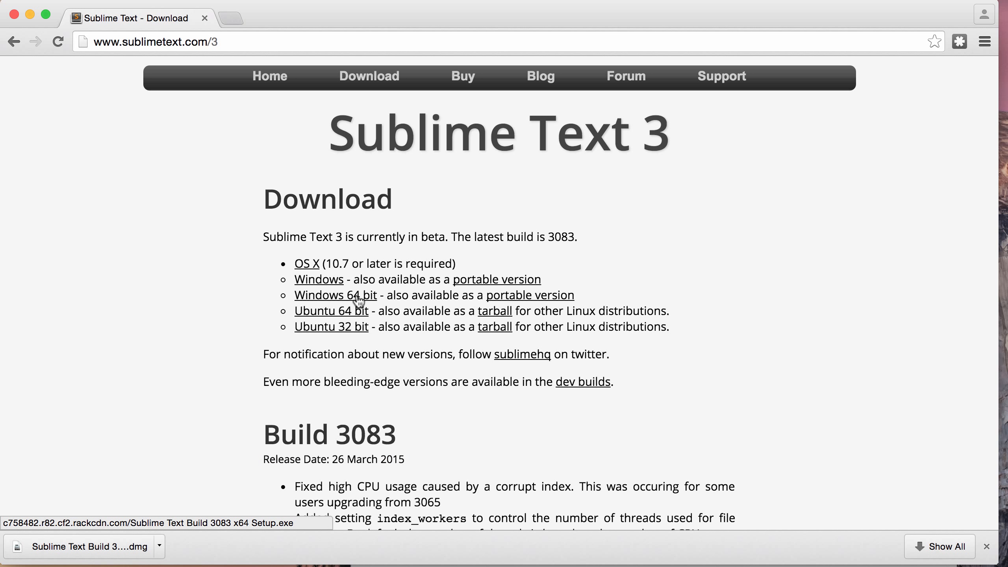
left_click(537, 300)
left_click(160, 547)
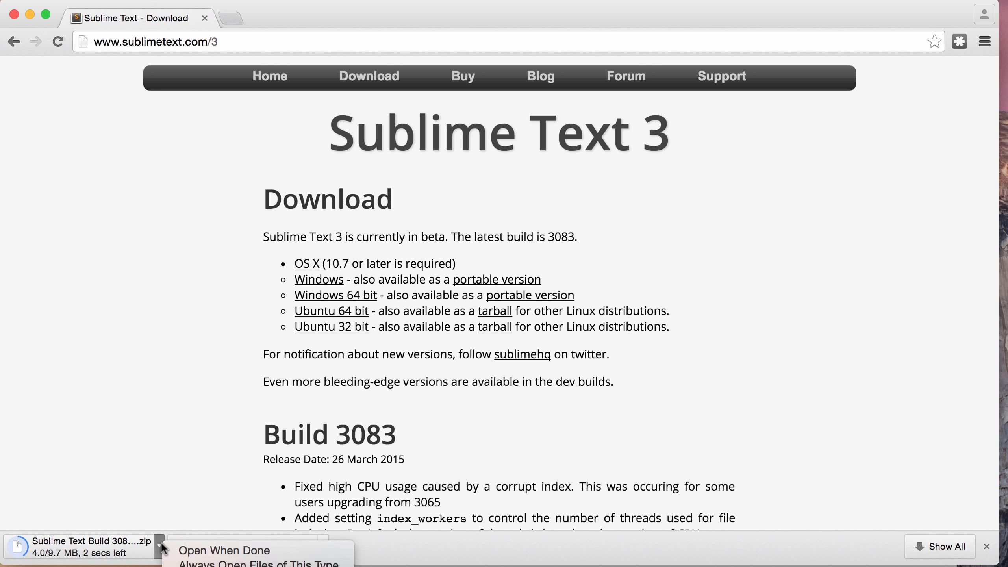
left_click(206, 566)
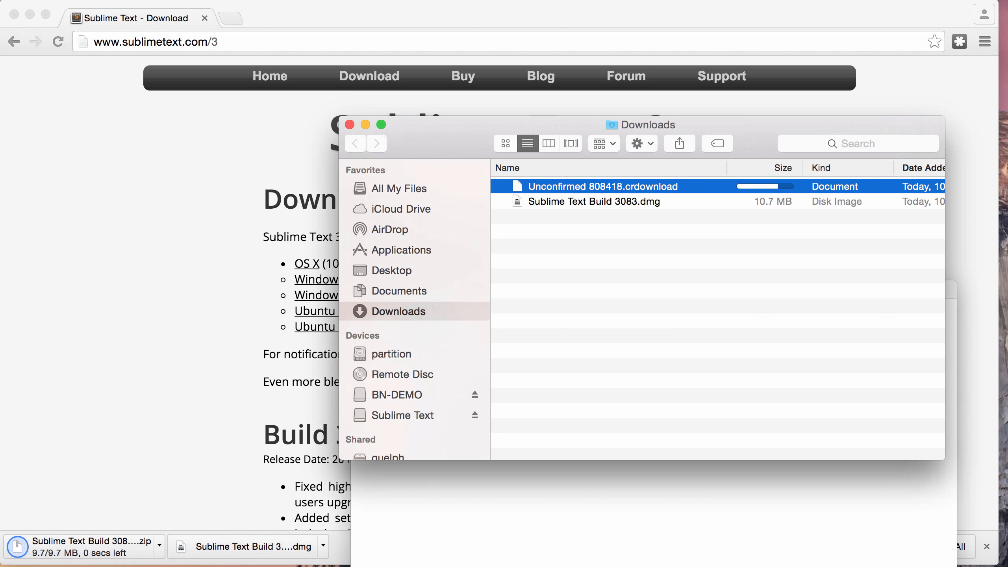
left_click_drag(721, 283, 706, 140)
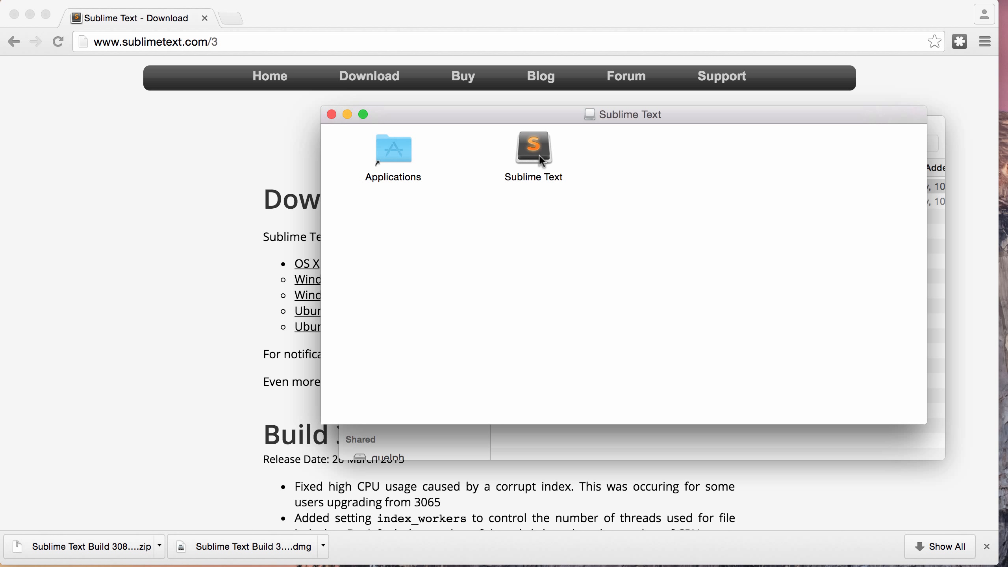
Step: Minimize Downloads and the browser, then copy the Sublime Text app from the disk image to the desktop
left_click(934, 124)
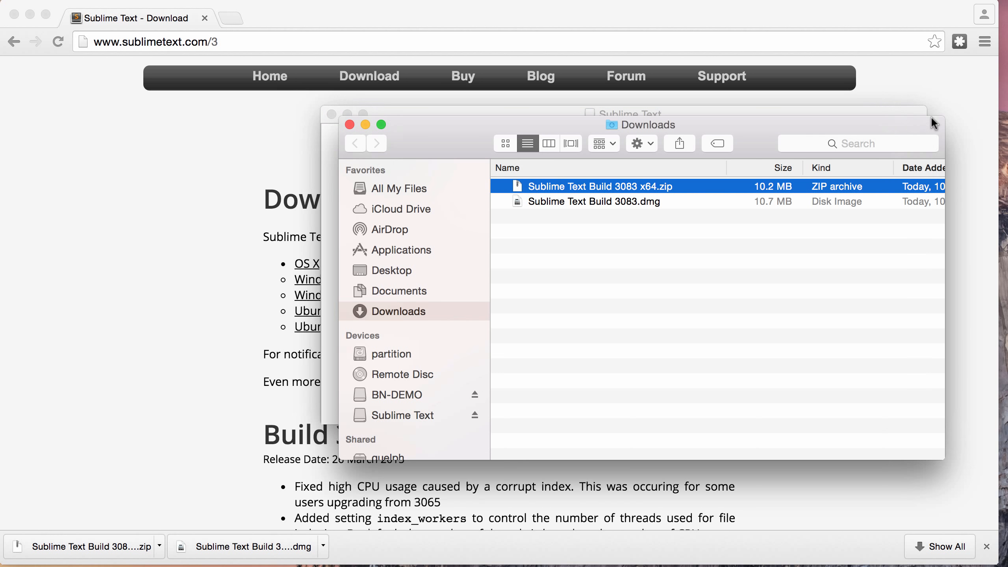
left_click(365, 126)
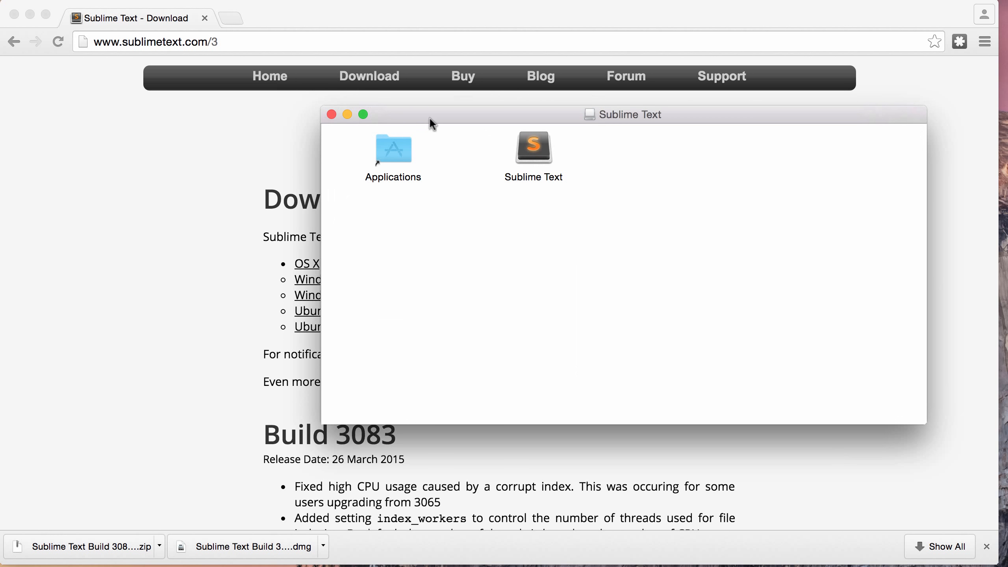
left_click(526, 145)
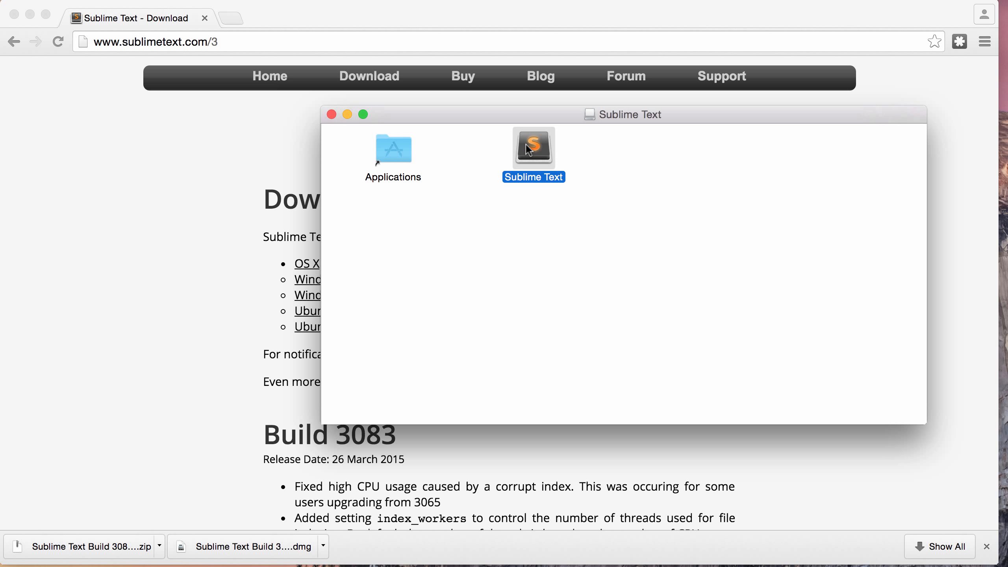
left_click(22, 21)
left_click(30, 15)
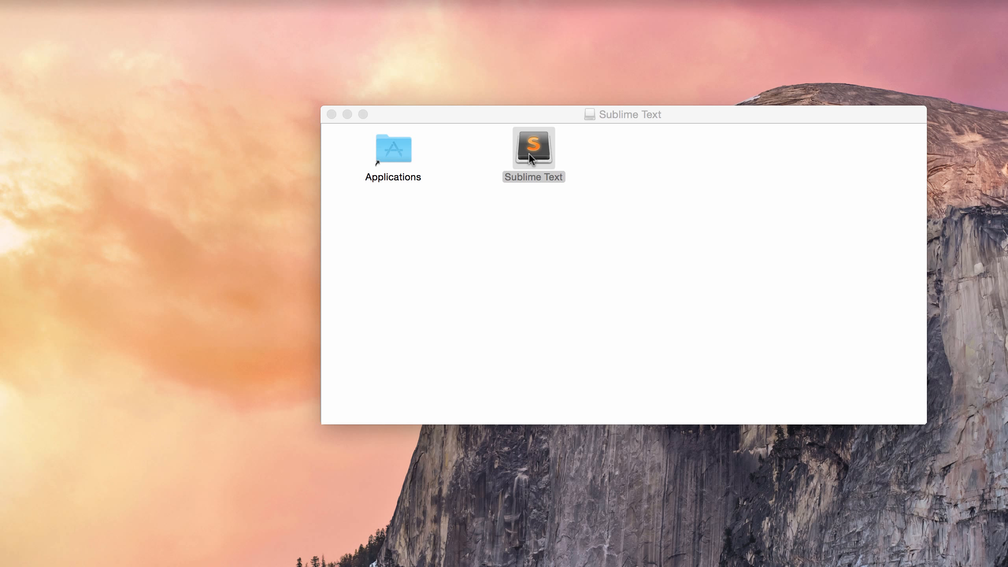
left_click_drag(530, 153, 233, 228)
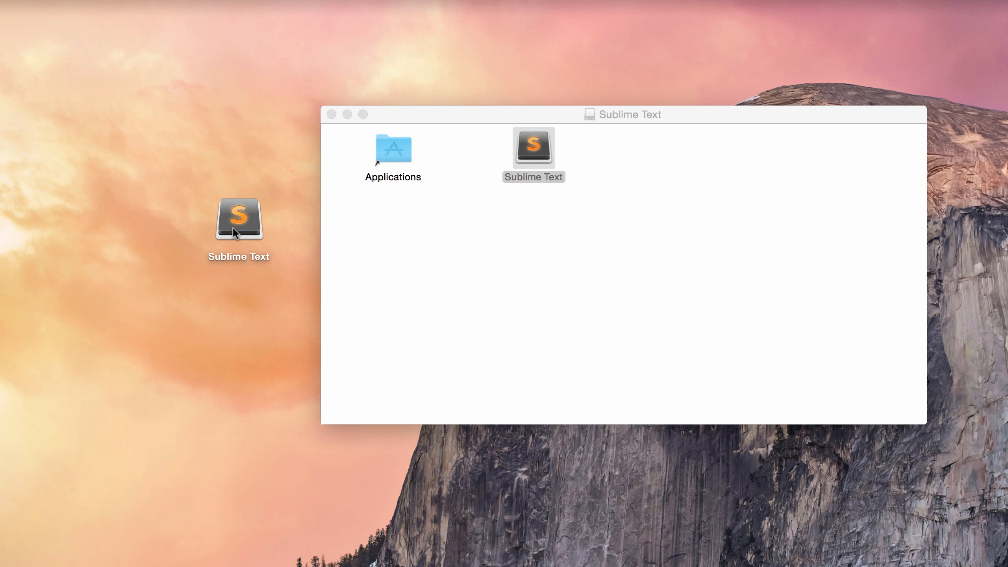
Step: Launch the desktop Sublime Text copy, approve opening the Internet download, then quit it
left_click(233, 227)
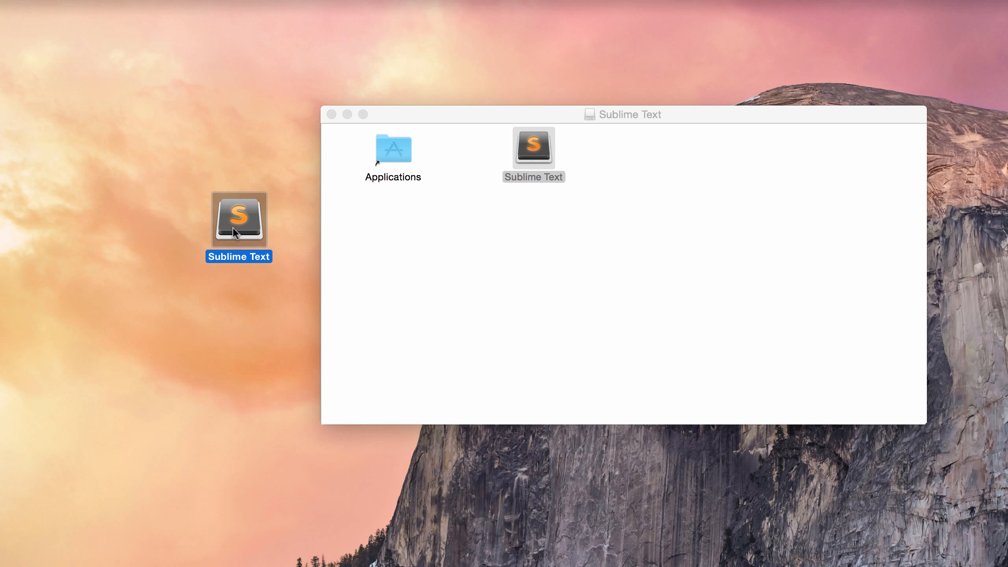
double_click(233, 228)
left_click(785, 269)
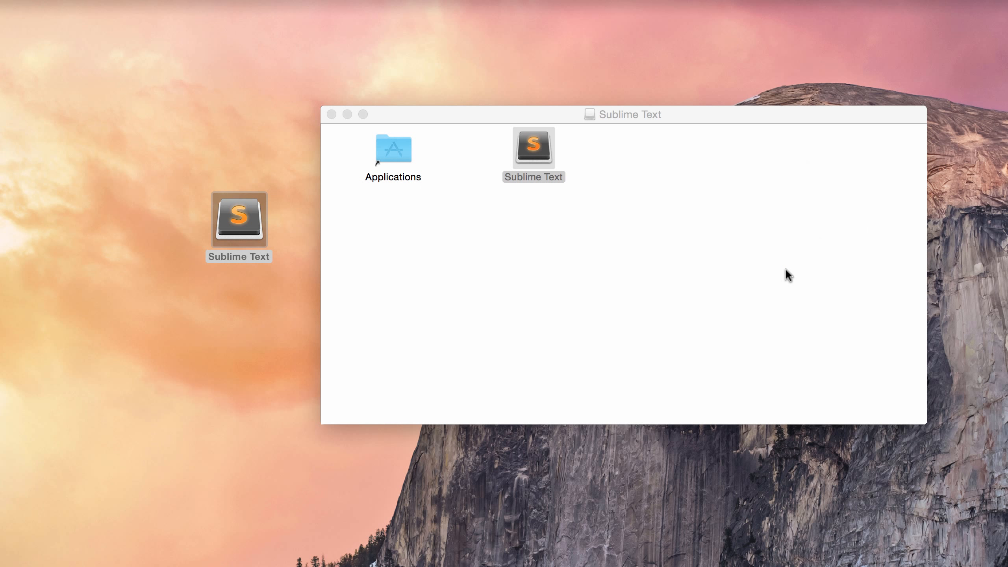
left_click_drag(778, 208, 665, 36)
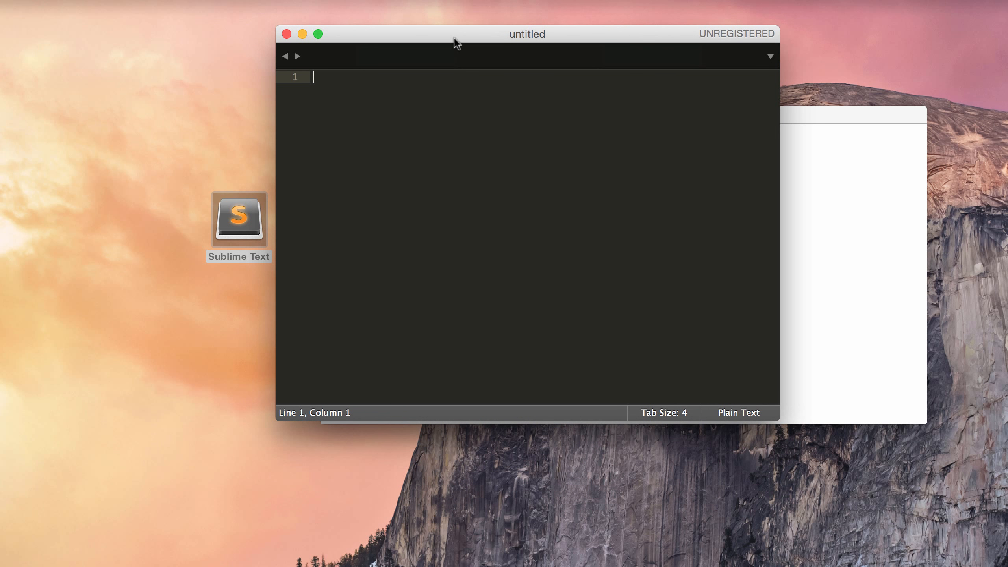
key("super+q")
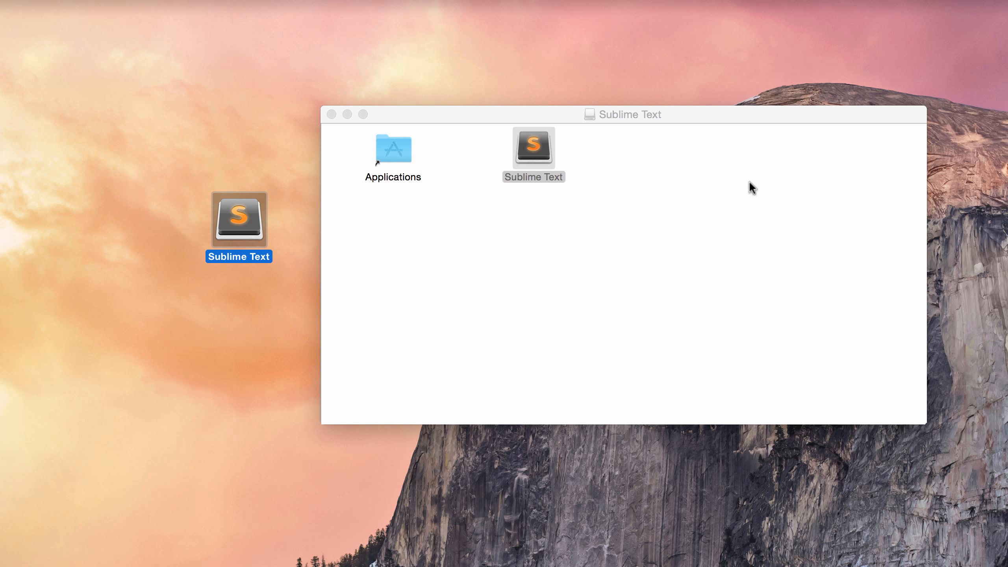
Step: Move both old items in BN-DEMO's _sublime folder to the Trash
double_click(935, 56)
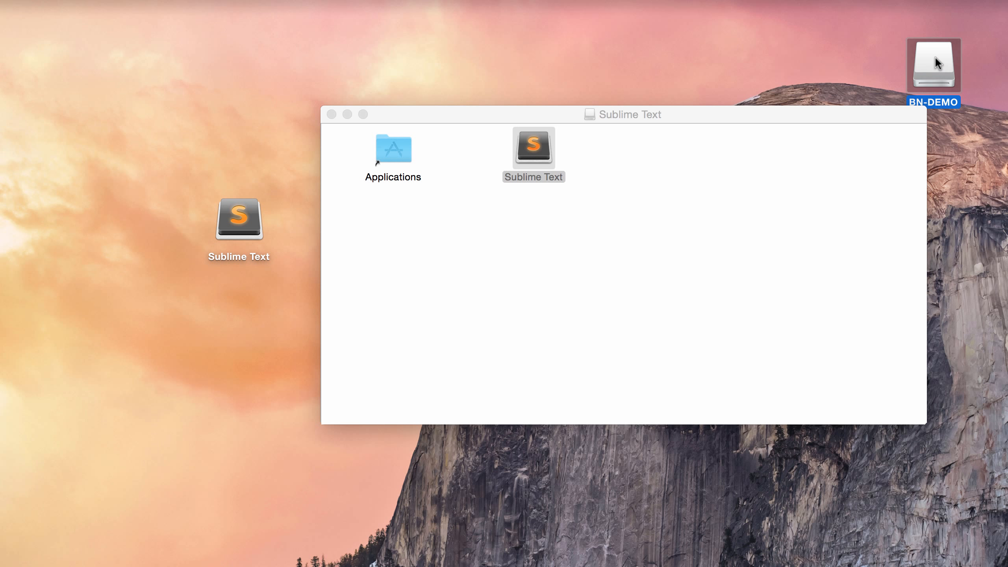
double_click(547, 194)
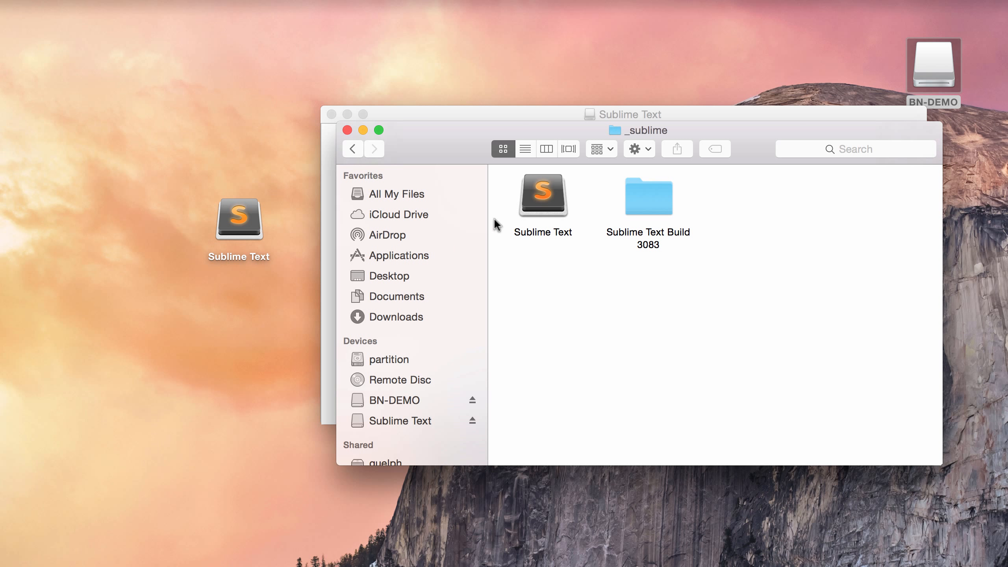
left_click(552, 204)
left_click_drag(711, 238, 536, 195)
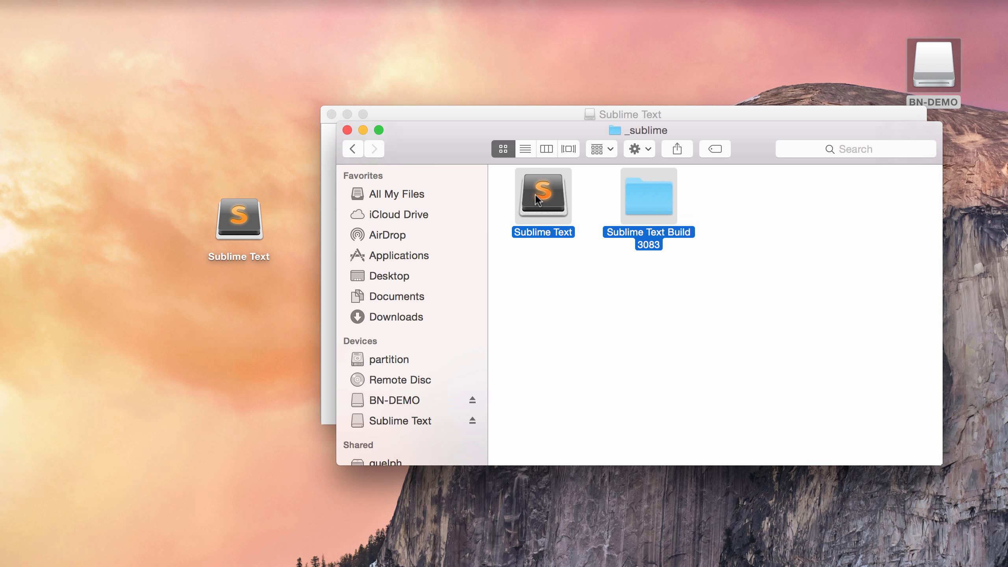
right_click(551, 207)
left_click(592, 263)
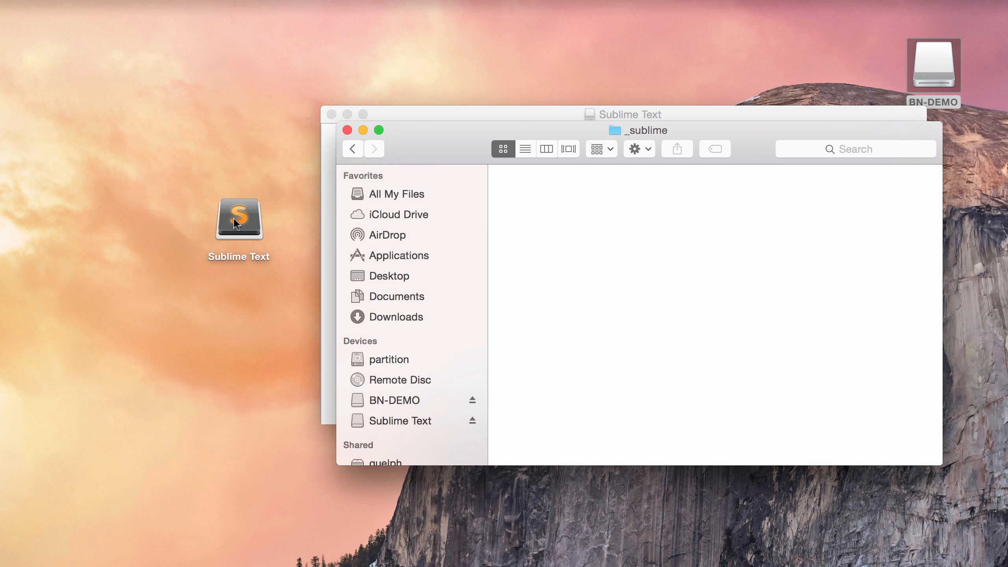
Step: Copy the desktop Sublime Text into _sublime, view it as a list, and launch it there
left_click_drag(236, 223, 572, 219)
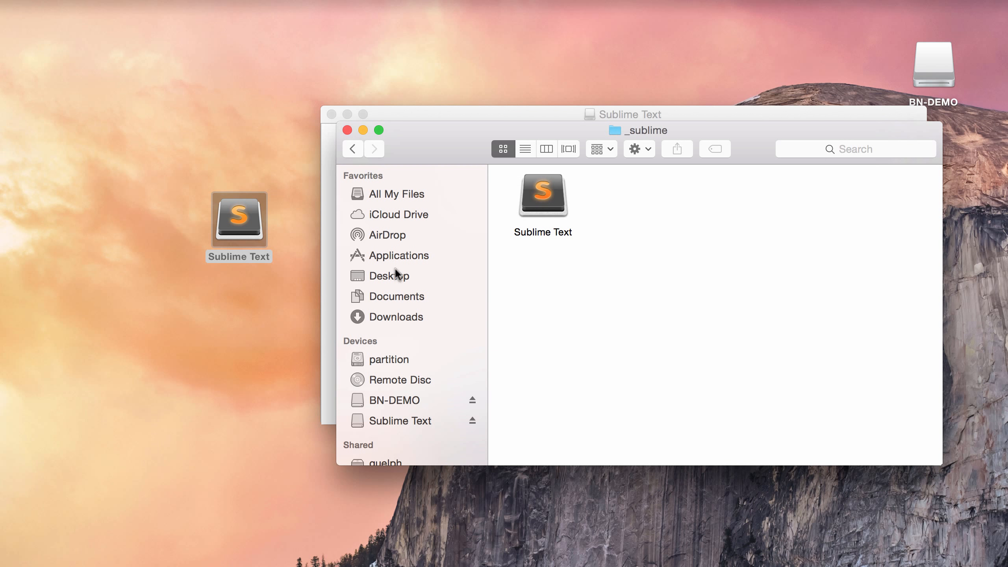
left_click(400, 399)
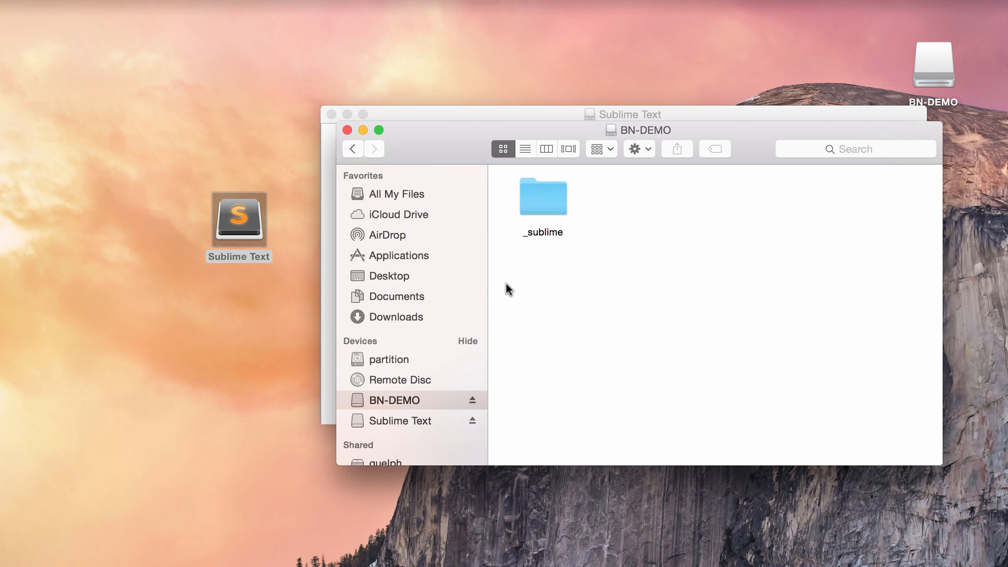
double_click(542, 203)
left_click(525, 149)
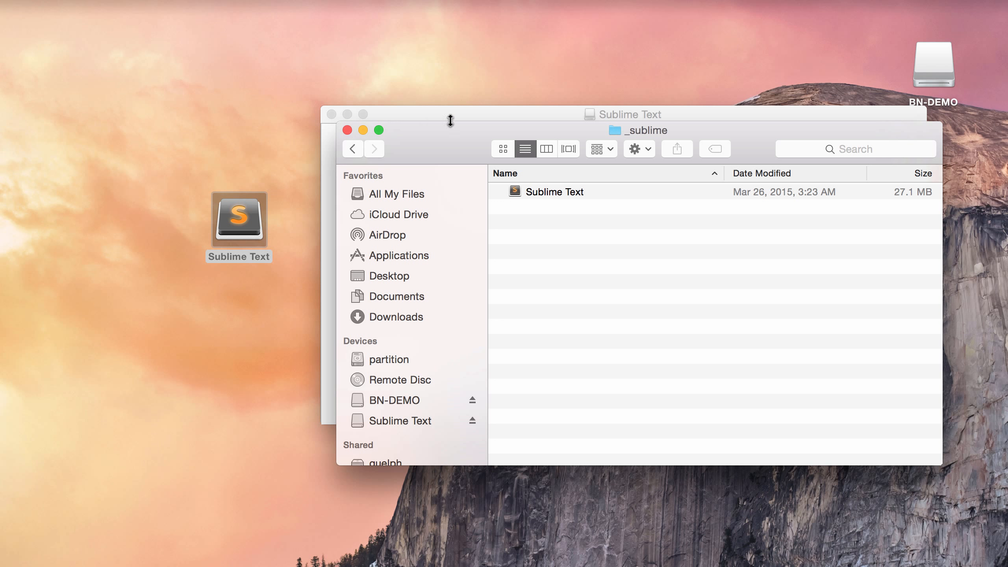
left_click_drag(483, 113, 411, 83)
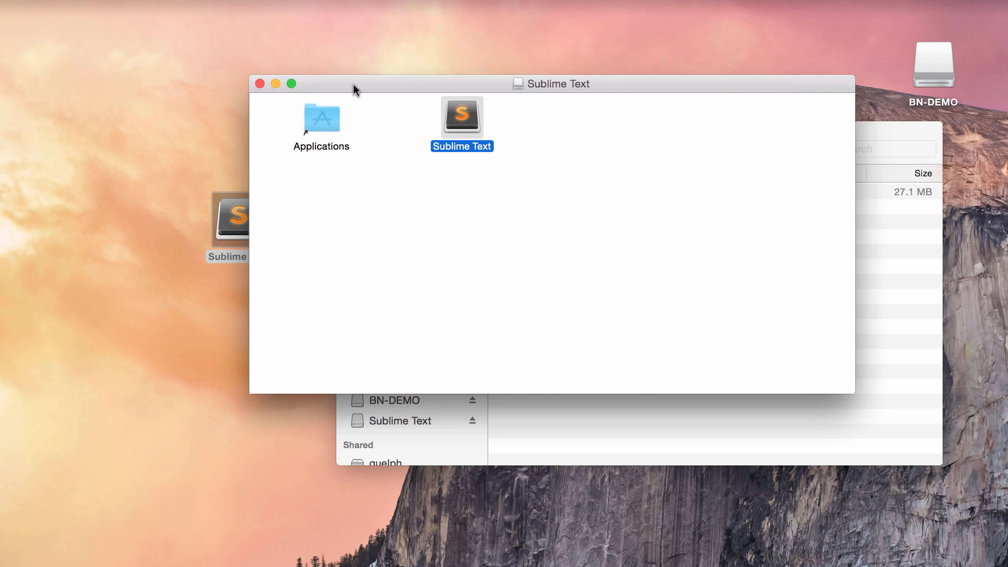
left_click(260, 83)
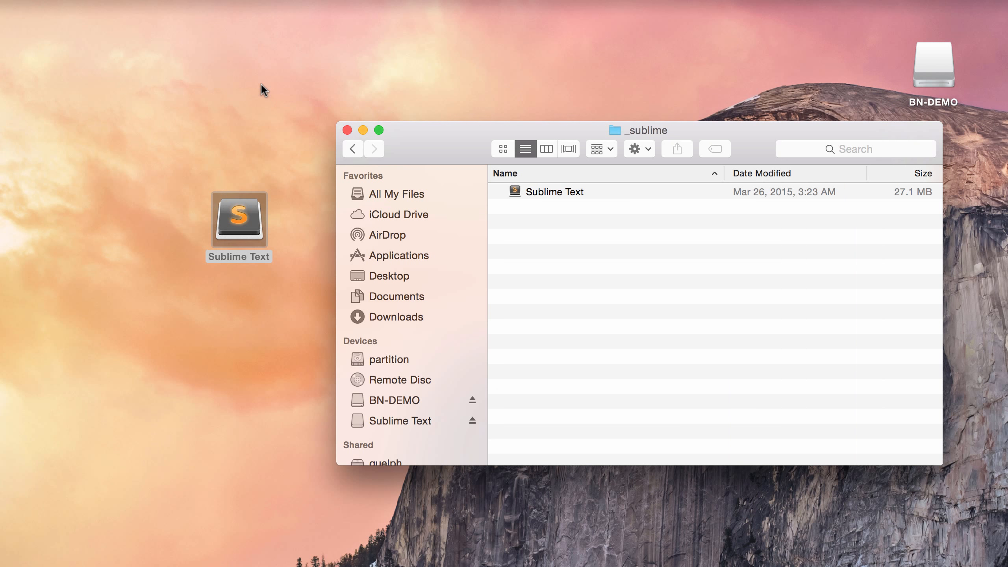
double_click(551, 194)
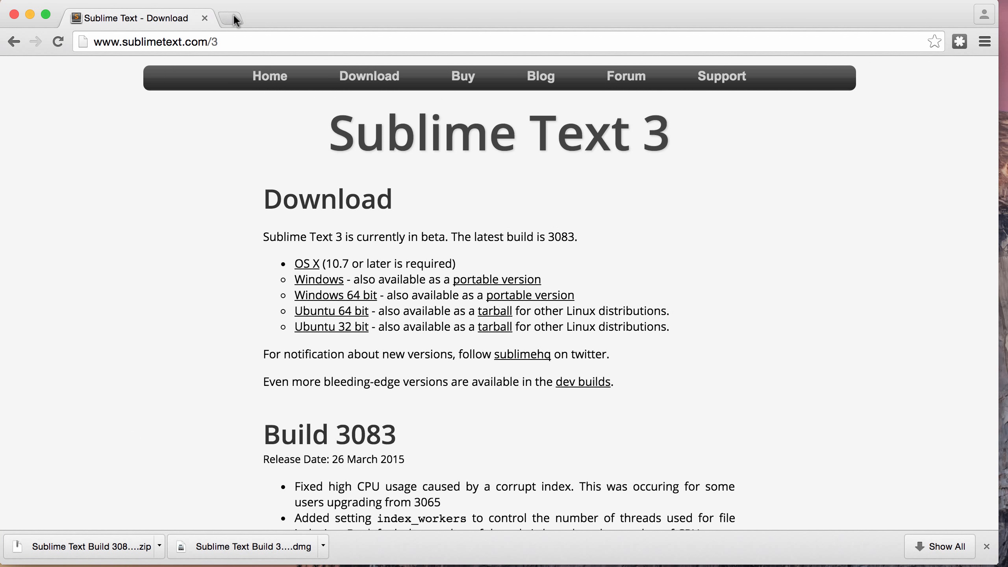
Step: Search Google for 'package control' and open the packagecontrol.io website
left_click(235, 16)
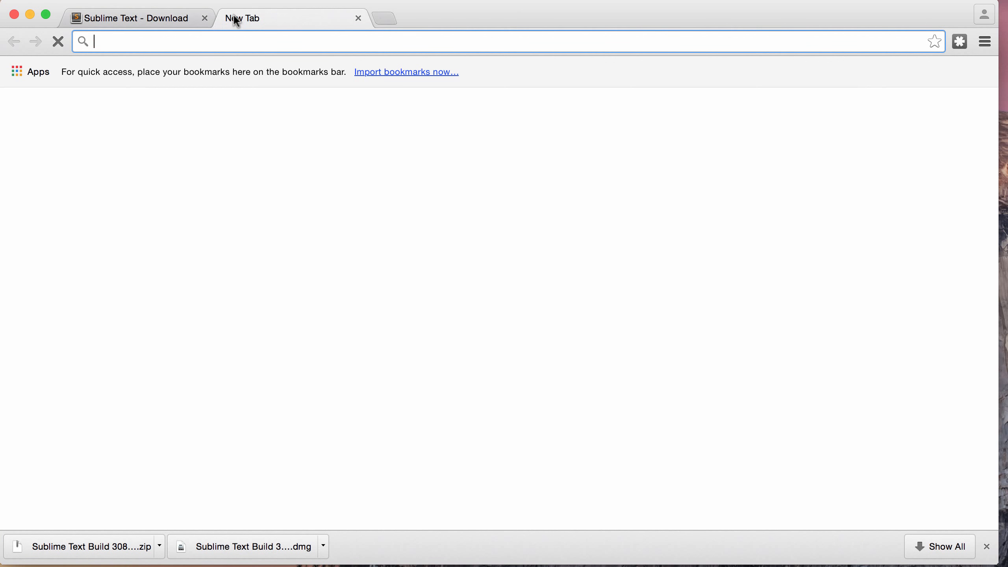
type("package ")
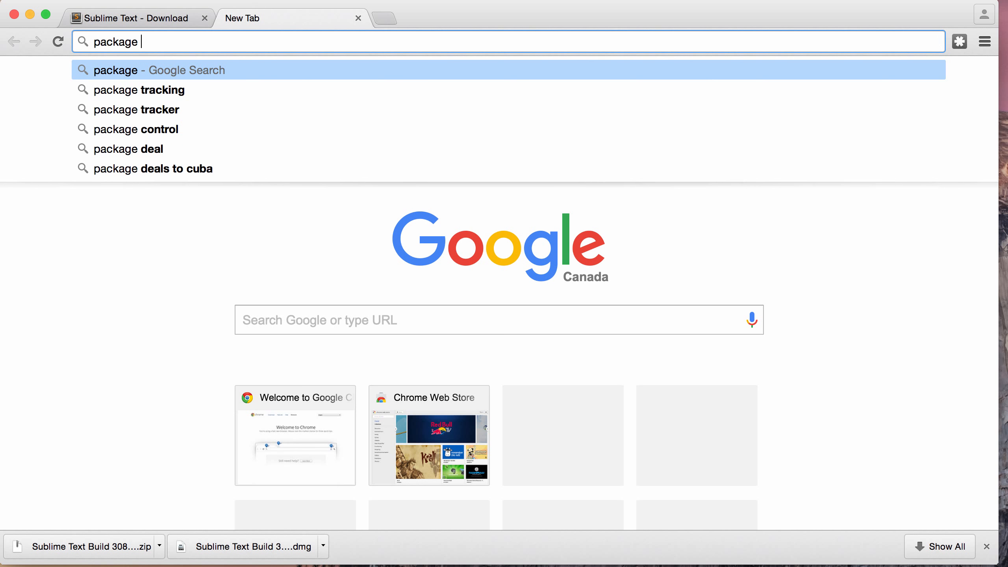
type("control")
key("Return")
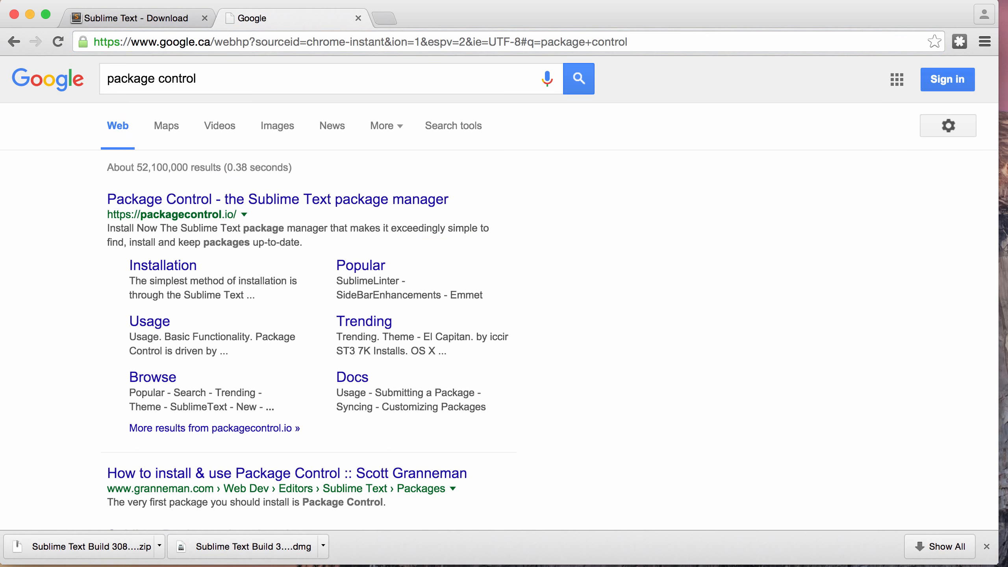
left_click(216, 201)
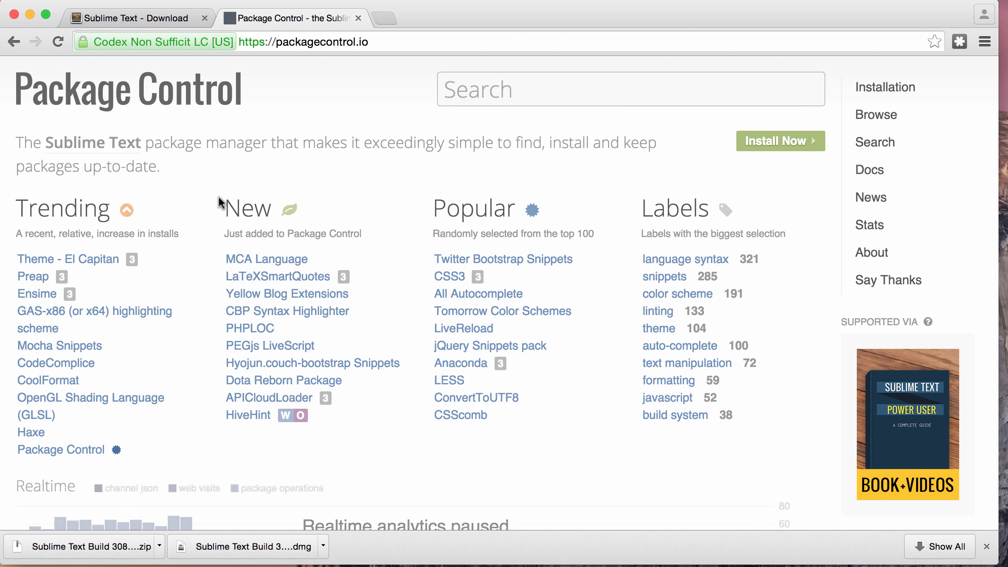
Step: Copy the Sublime Text 3 install code from the Installation page, then minimize the browser
left_click(776, 142)
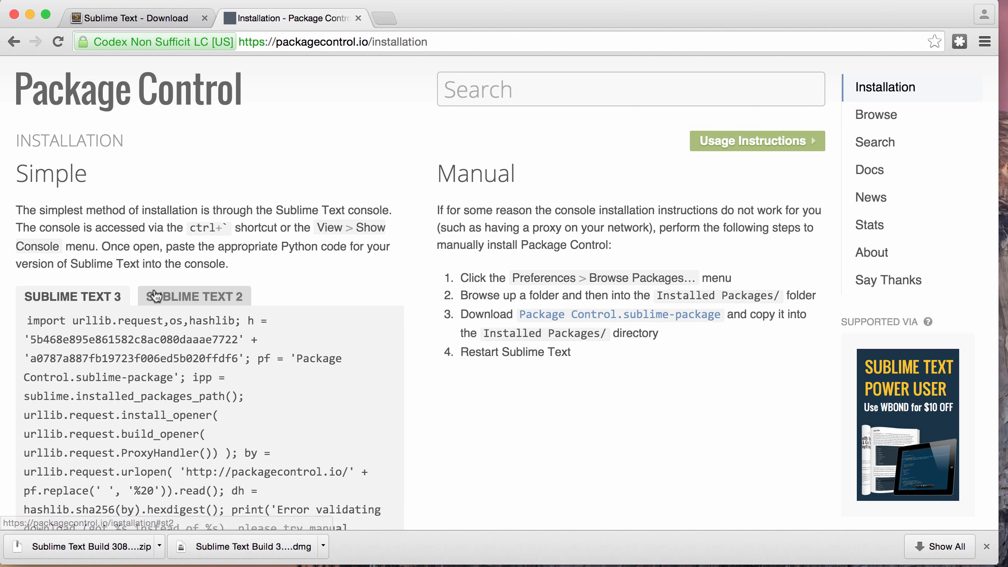
scroll(154, 296, "down", 5)
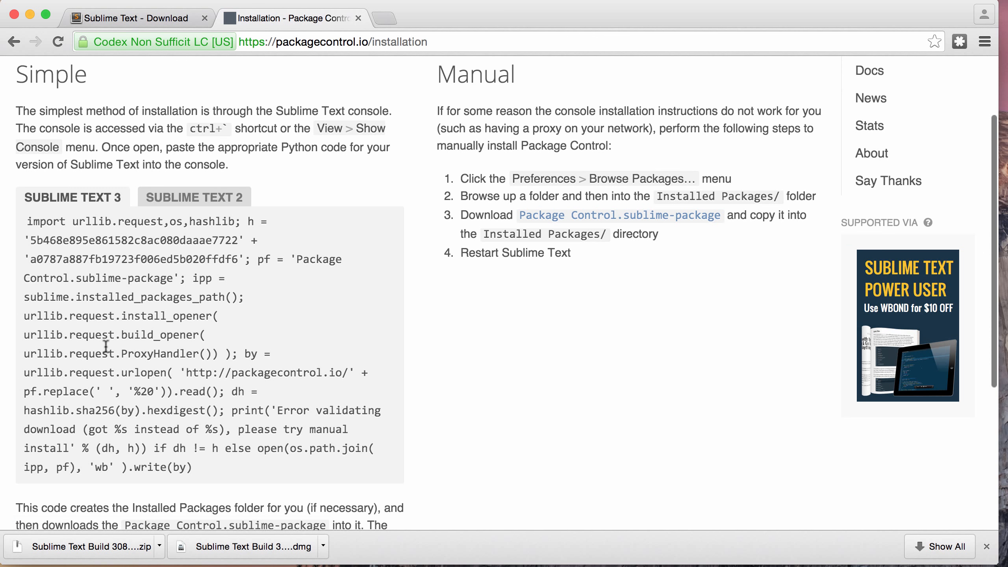
left_click_drag(208, 472, 19, 224)
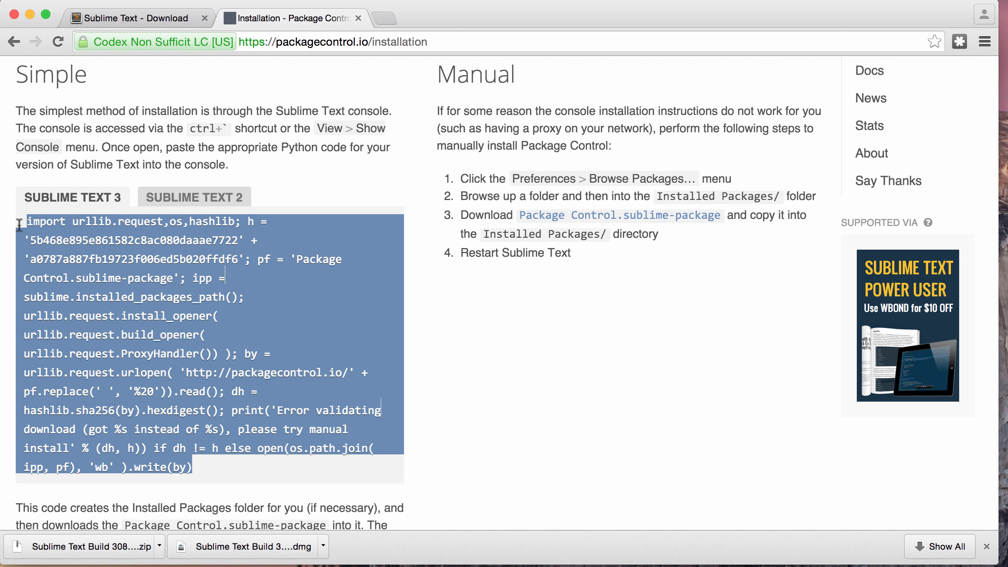
left_click(30, 15)
left_click(315, 66)
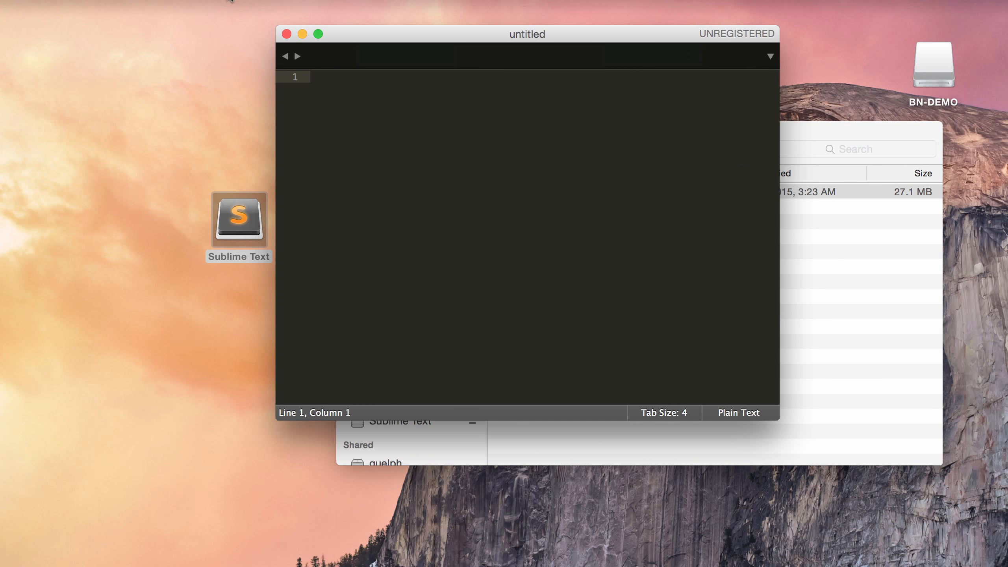
Step: Paste and run the Package Control install code in the Python console, then dismiss the bz2 restart notice
left_click(308, 0)
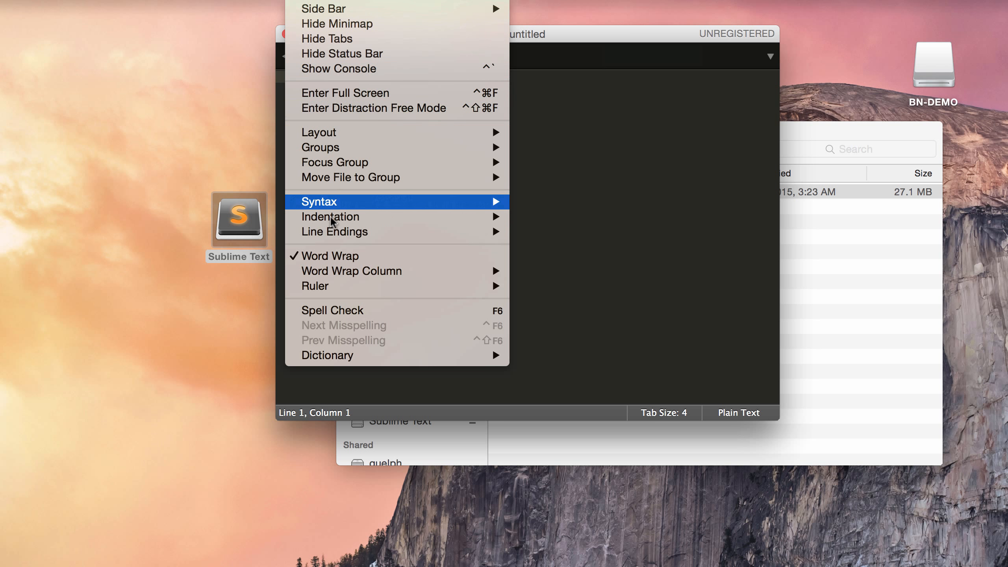
left_click(344, 70)
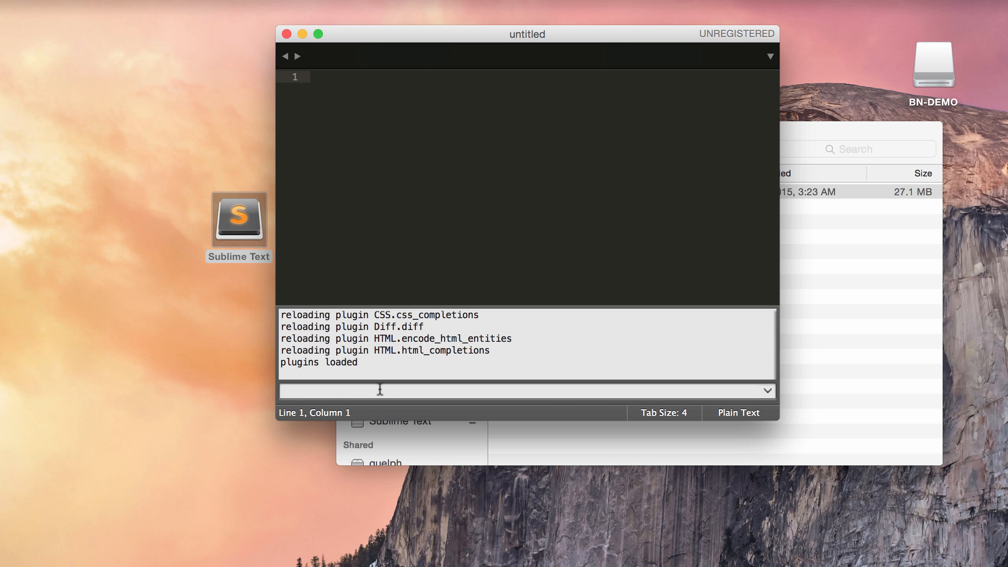
key("super+v")
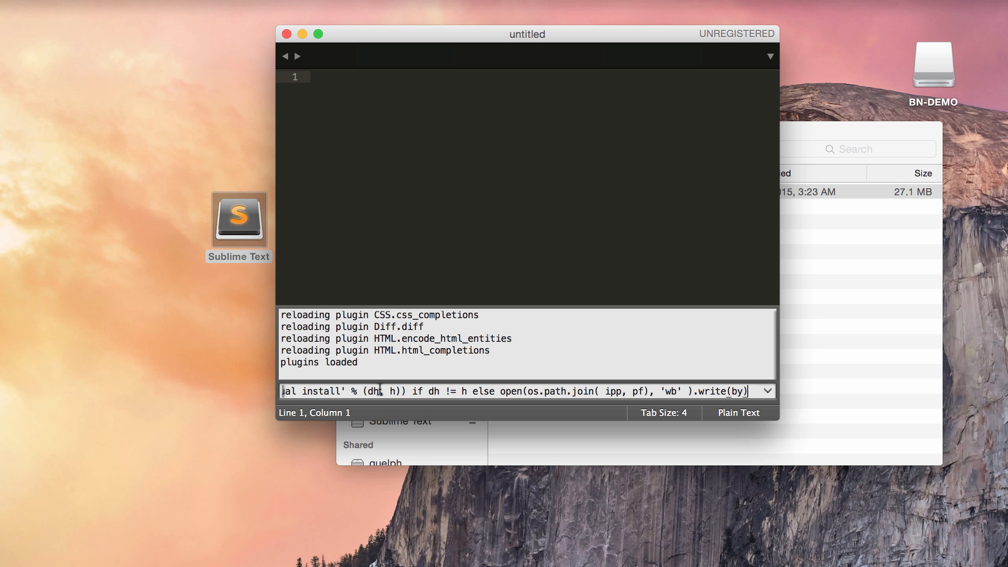
key("Return")
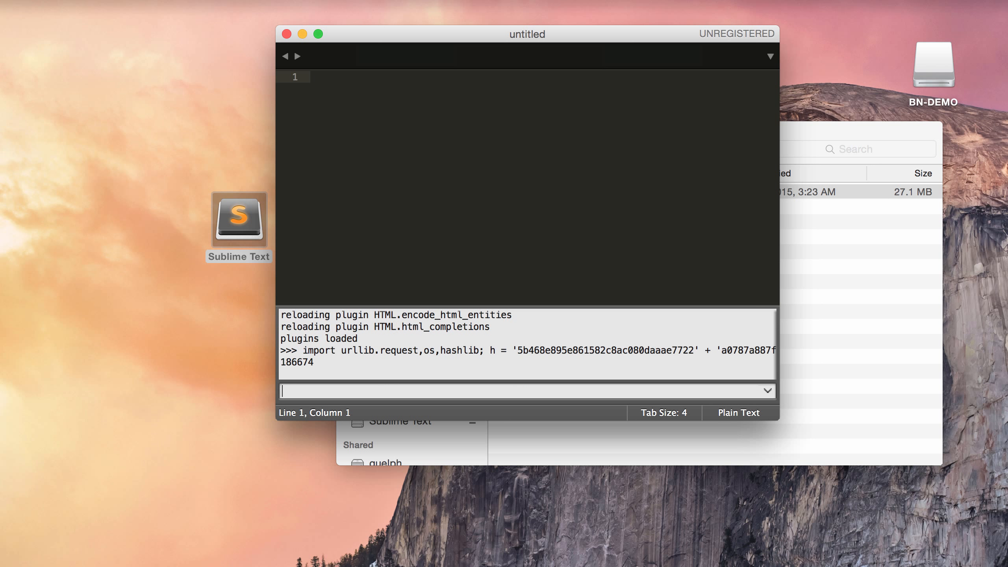
left_click_drag(481, 38, 269, 18)
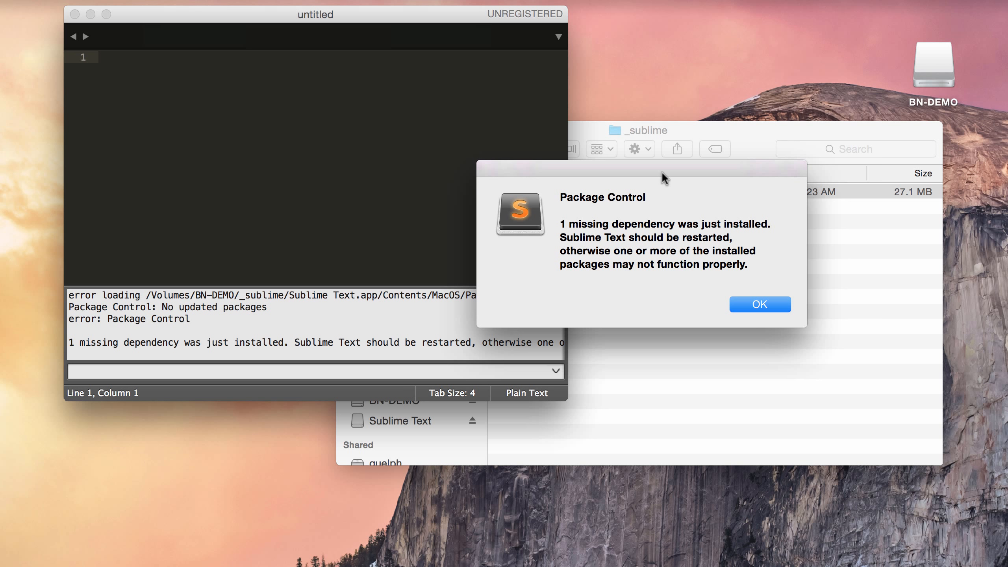
left_click_drag(662, 175, 579, 175)
left_click(689, 311)
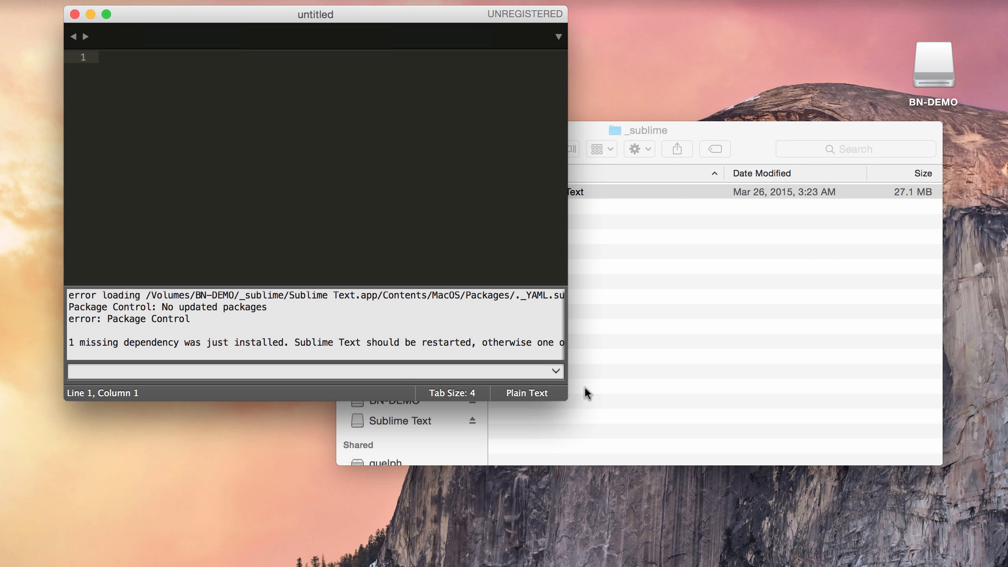
Step: Widen the editor, relaunch Sublime Text from the _sublime folder, and open the command palette
left_click_drag(567, 400, 977, 522)
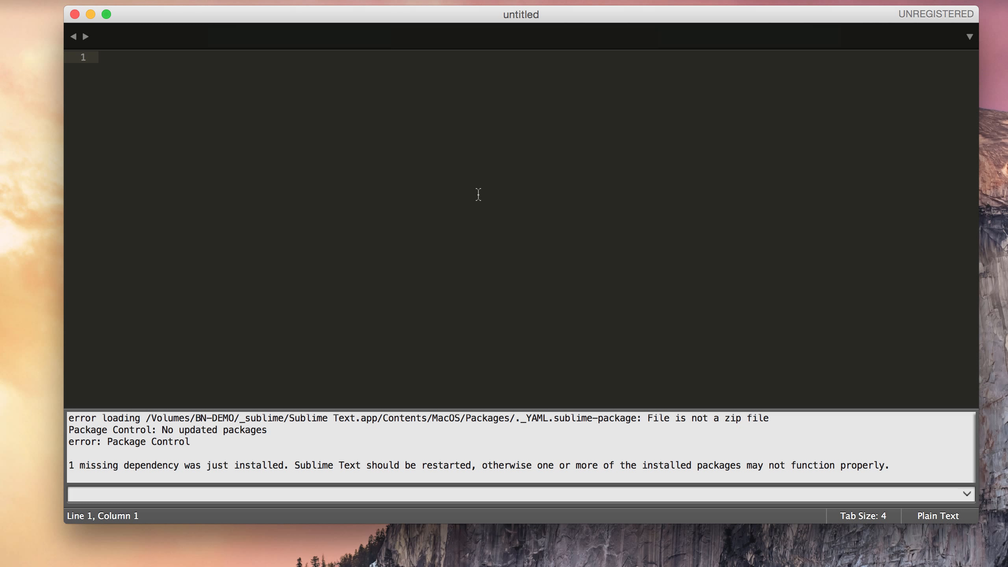
key("super+q")
double_click(535, 192)
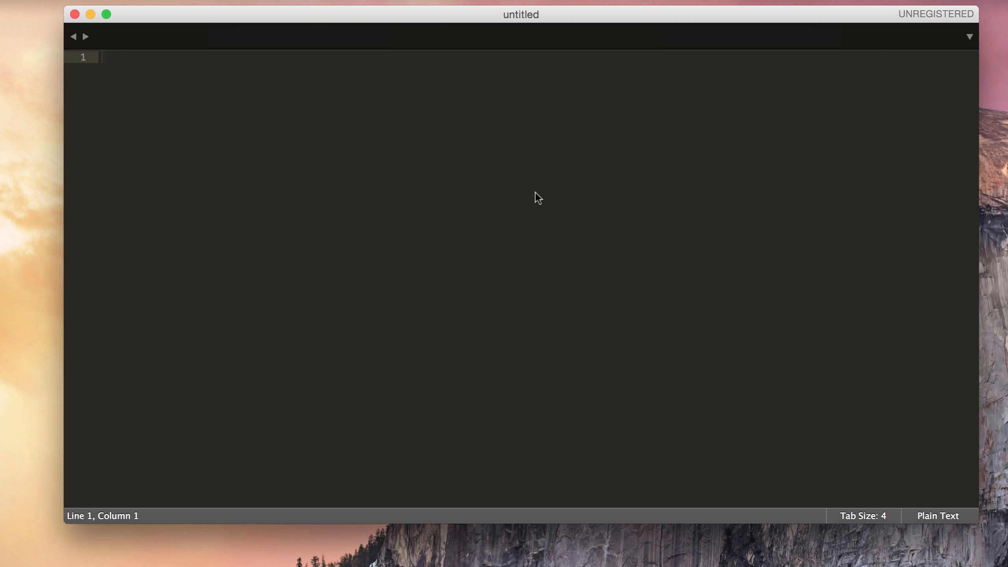
key("super+shift+p")
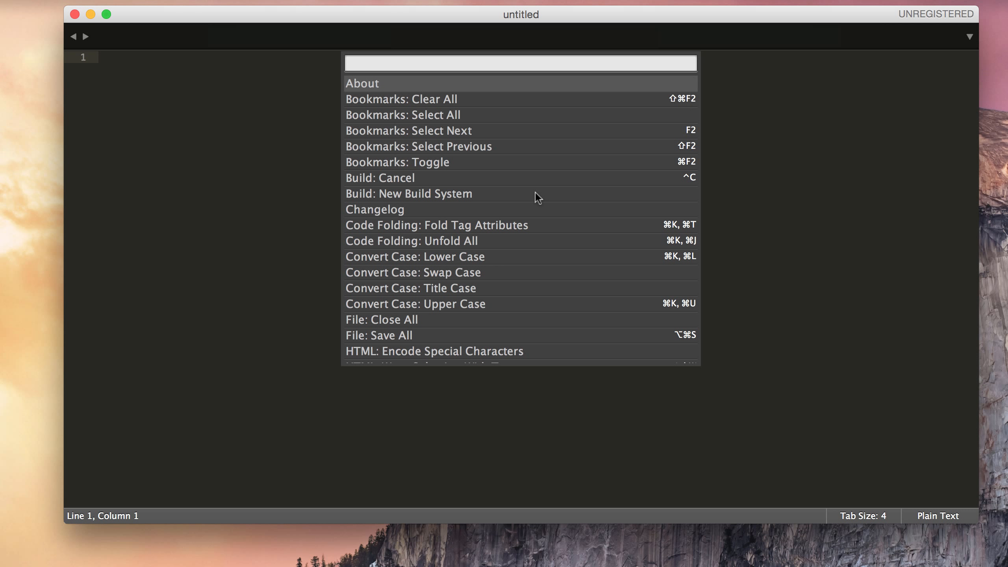
Step: Install the Emmet package through Package Control: Install Package
type("inst")
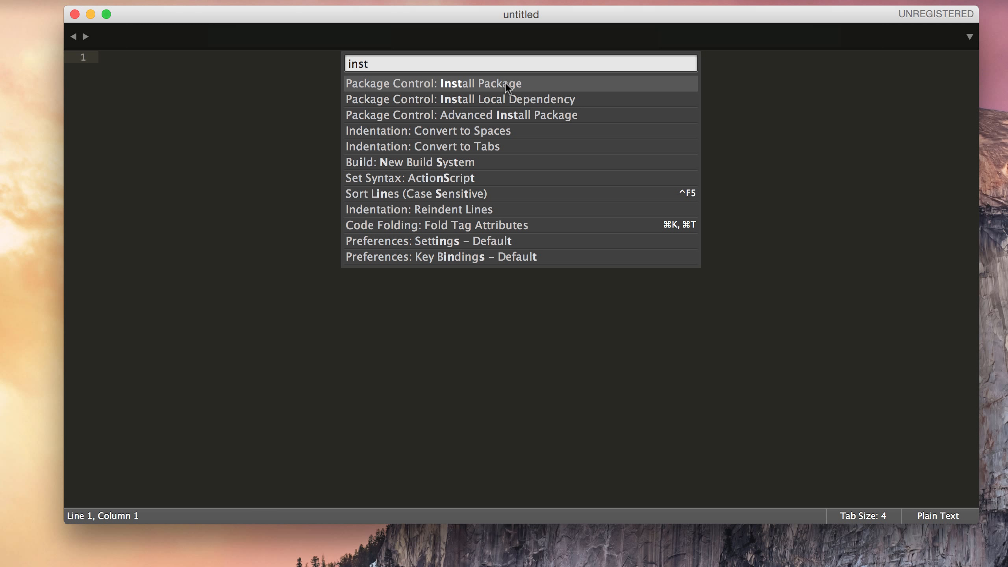
left_click(431, 83)
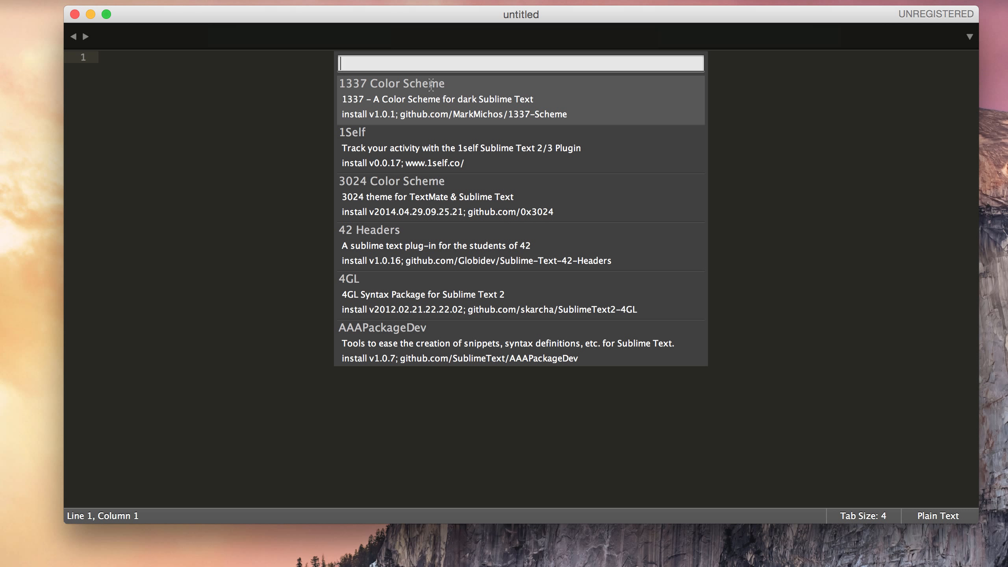
type("emm")
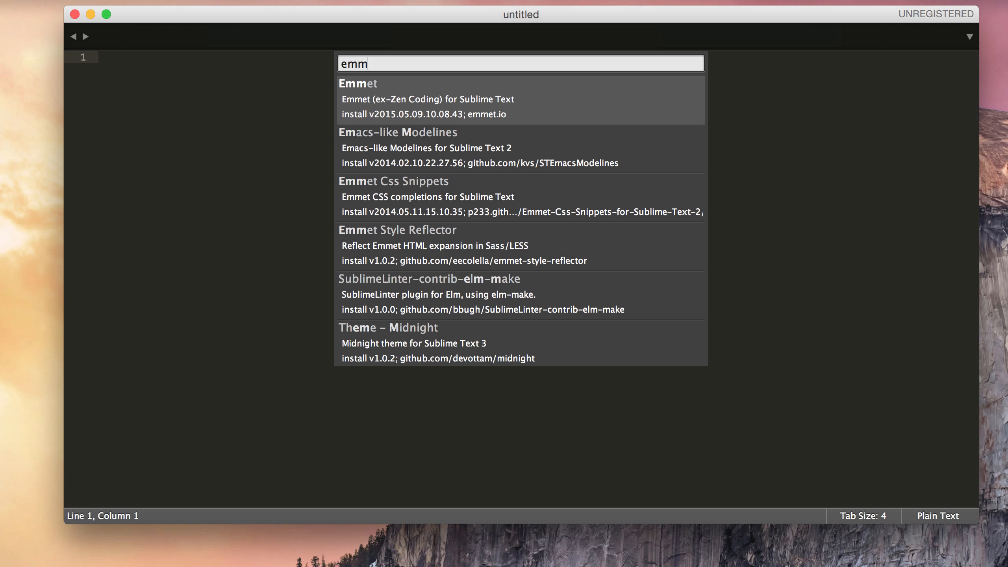
left_click(459, 88)
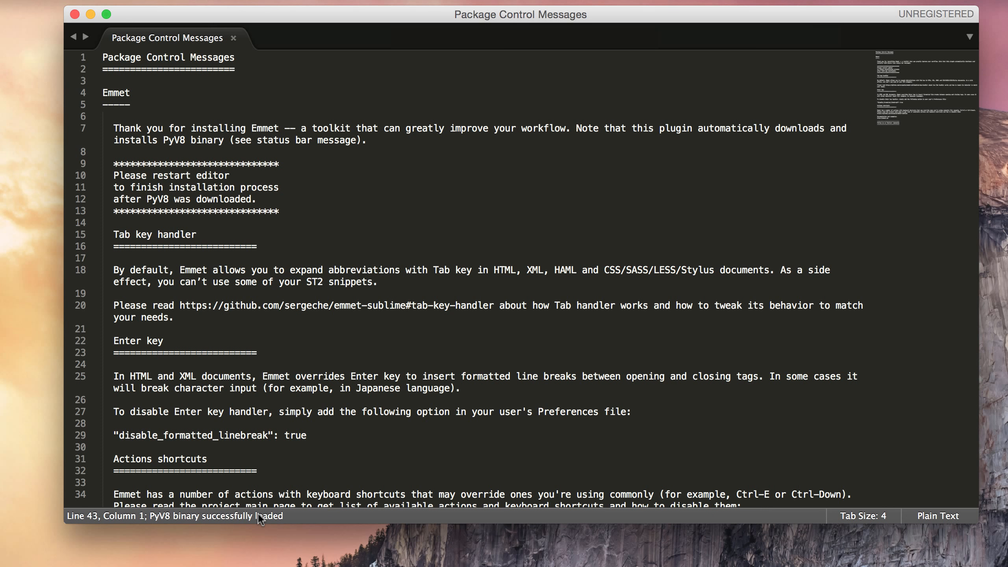
Step: Relaunch Sublime Text, test the '!' Emmet abbreviation in a new file, clear it, and start saving
key("super+q")
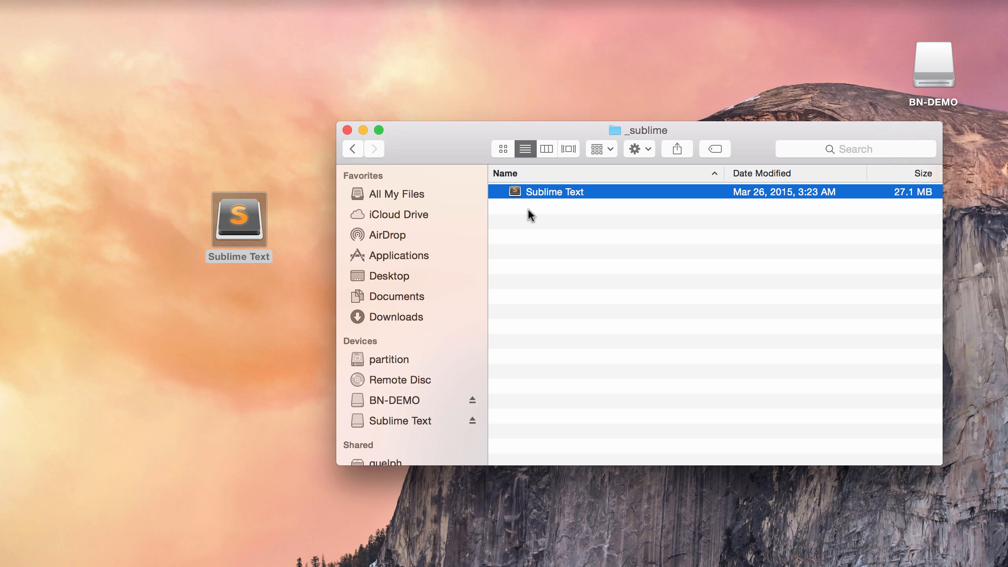
double_click(540, 192)
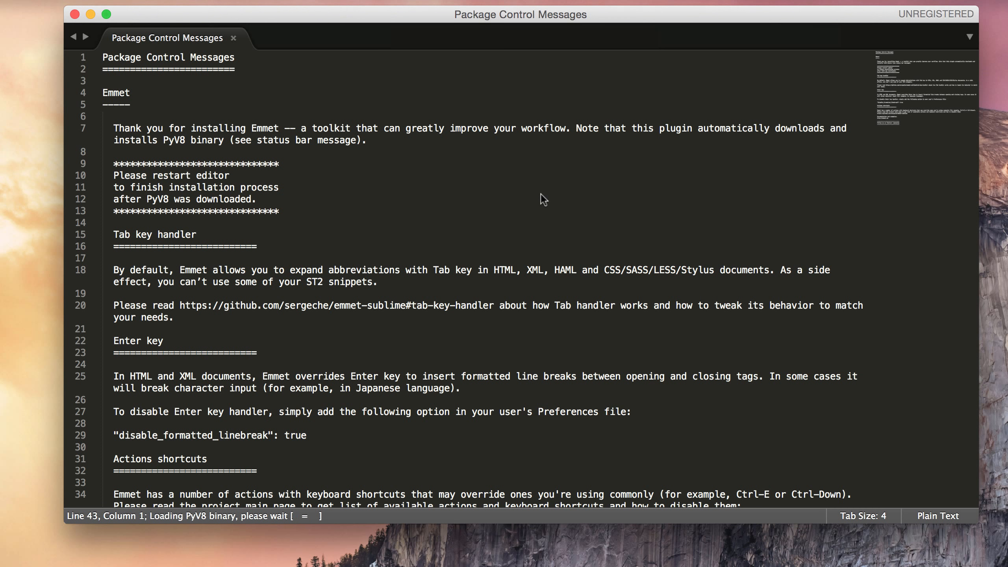
key("super+n")
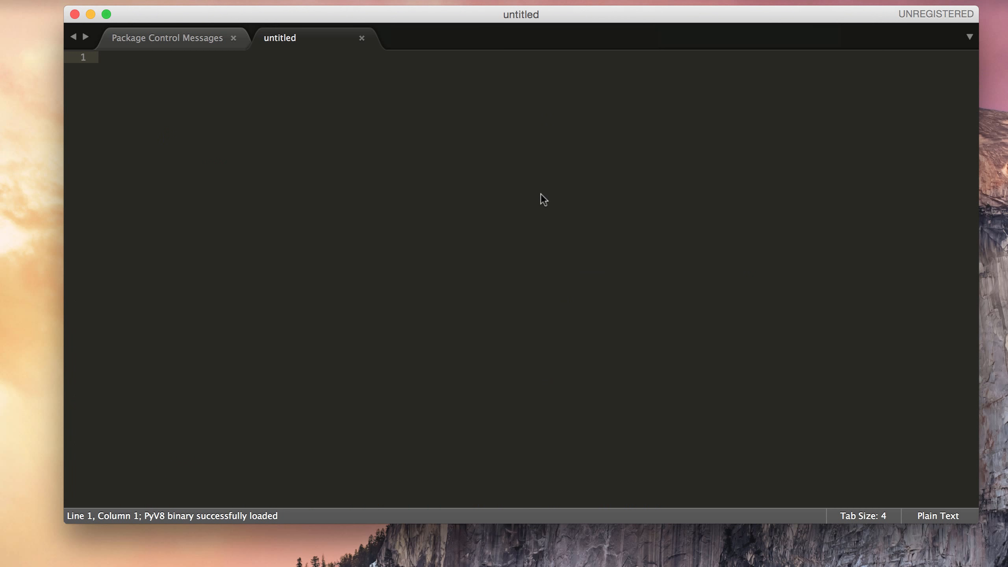
type("!")
key("Tab")
key("Tab")
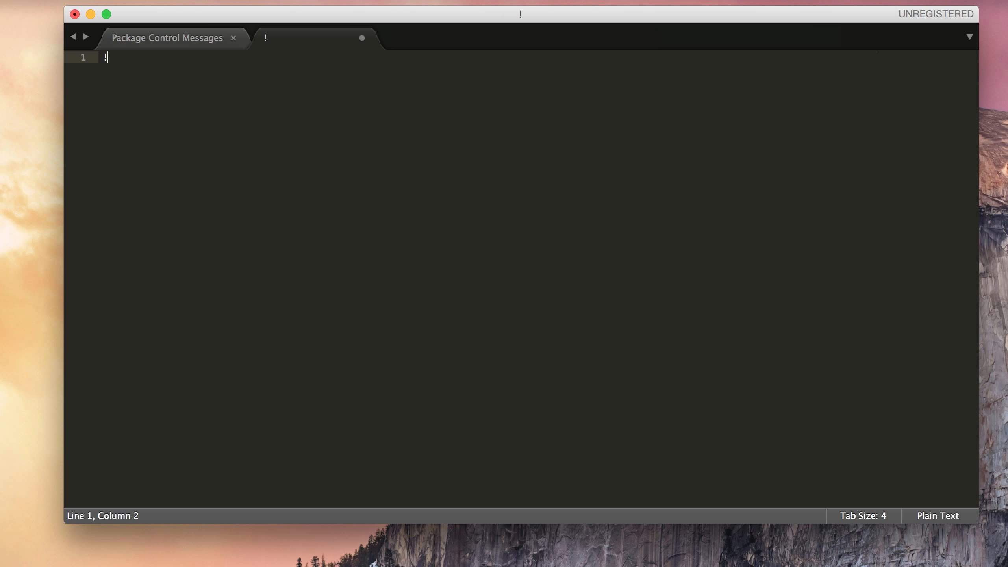
key("BackSpace")
key("super+s")
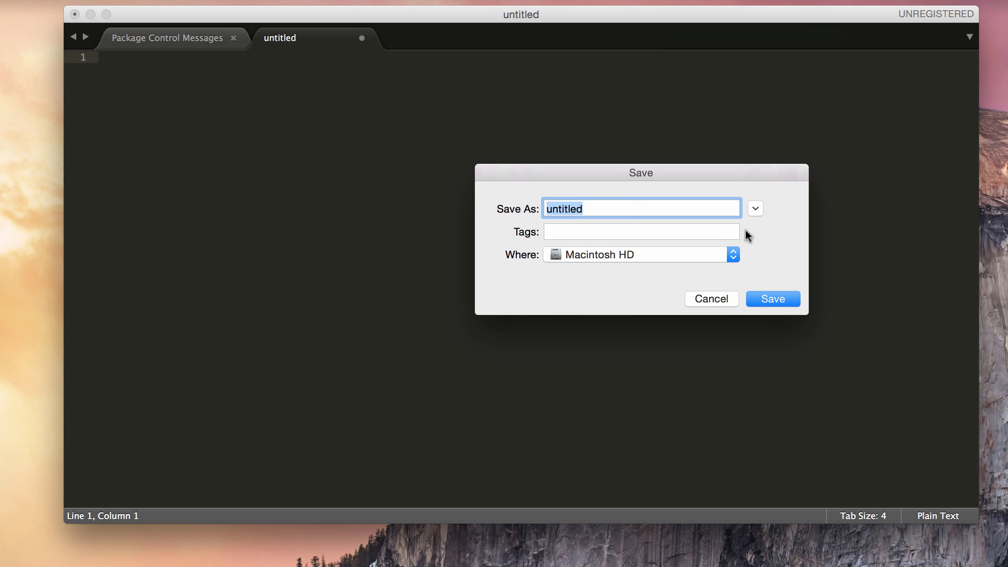
Step: In the Save dialog, browse the BN-DEMO drive as a list and create a new untitled folder
left_click(733, 254)
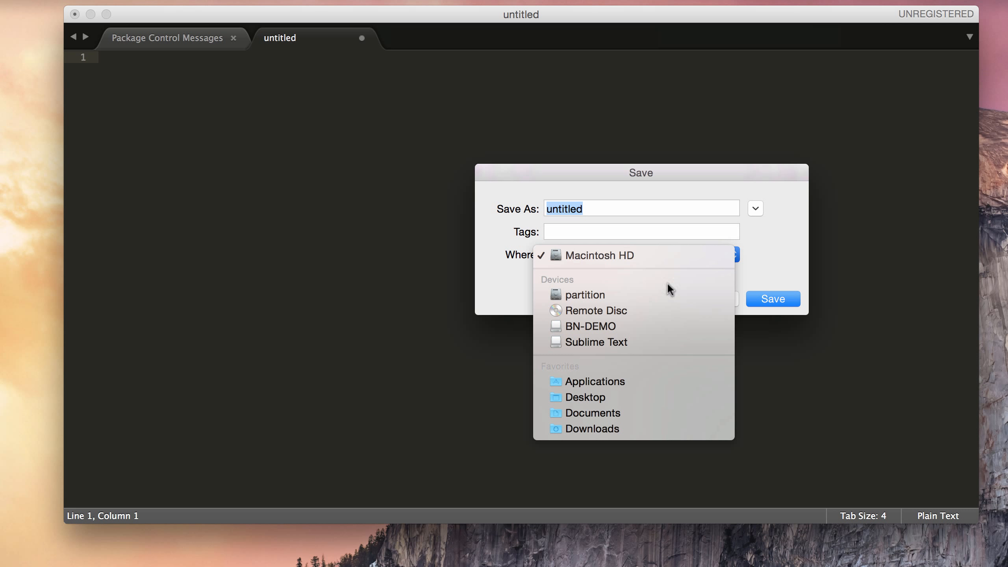
left_click(637, 326)
left_click(755, 209)
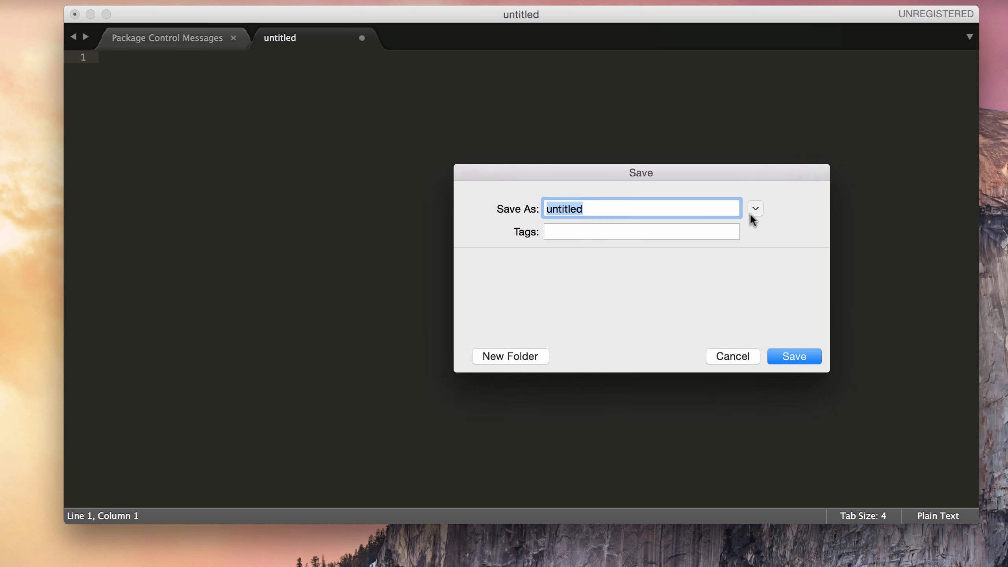
left_click_drag(513, 166, 464, 65)
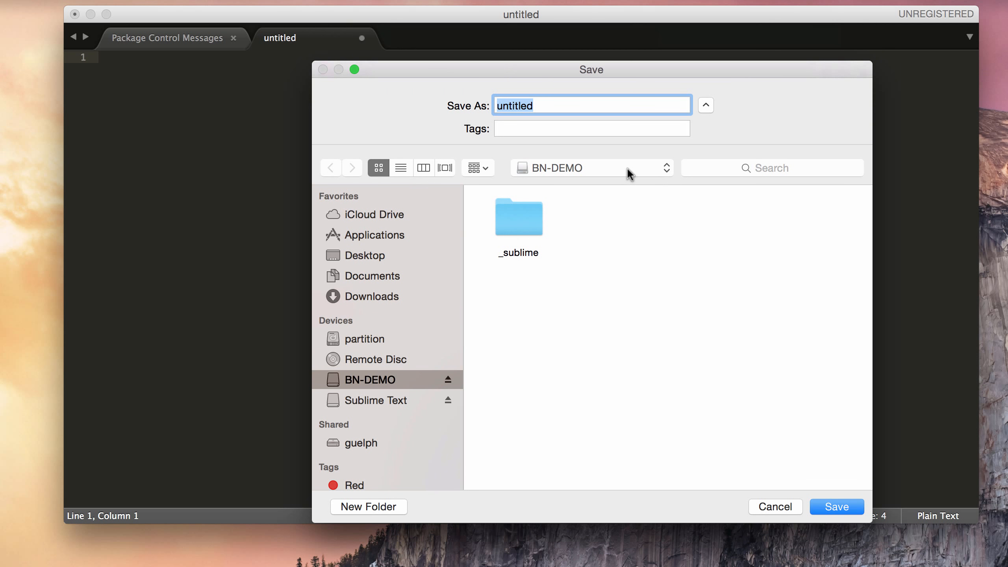
left_click(401, 168)
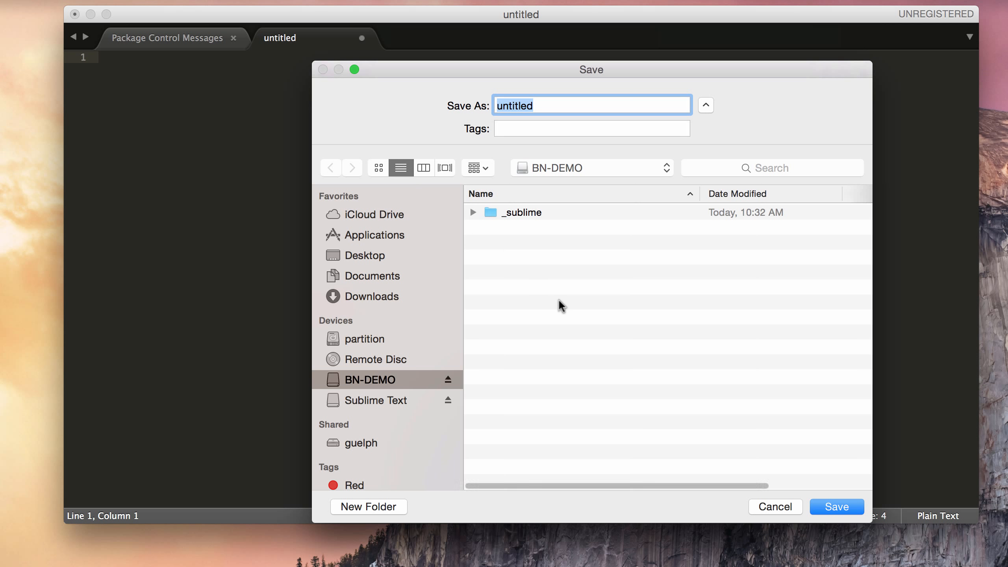
right_click(559, 298)
left_click(591, 313)
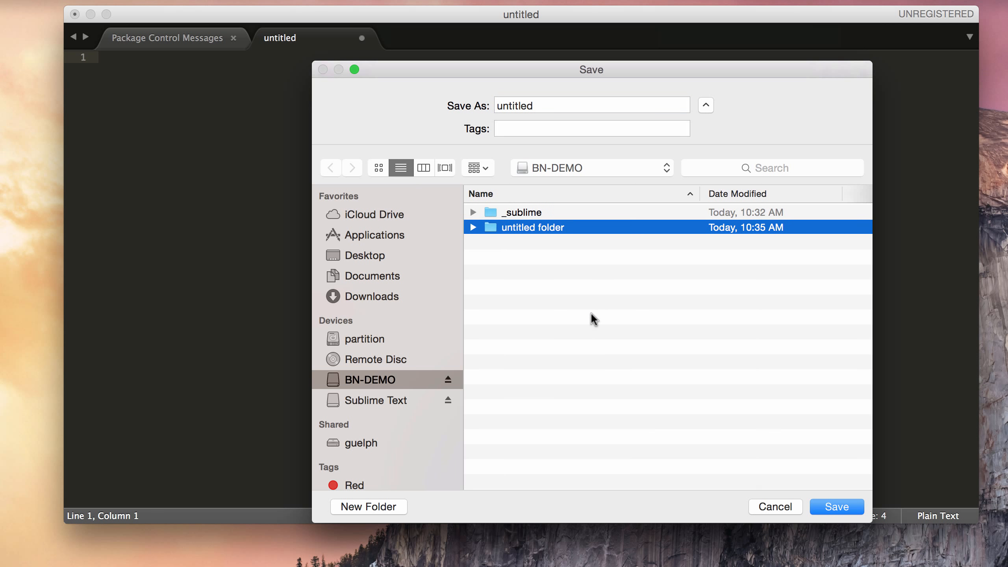
Step: Save the blank file as test.html inside the untitled folder
double_click(548, 230)
left_click(532, 106)
double_click(532, 105)
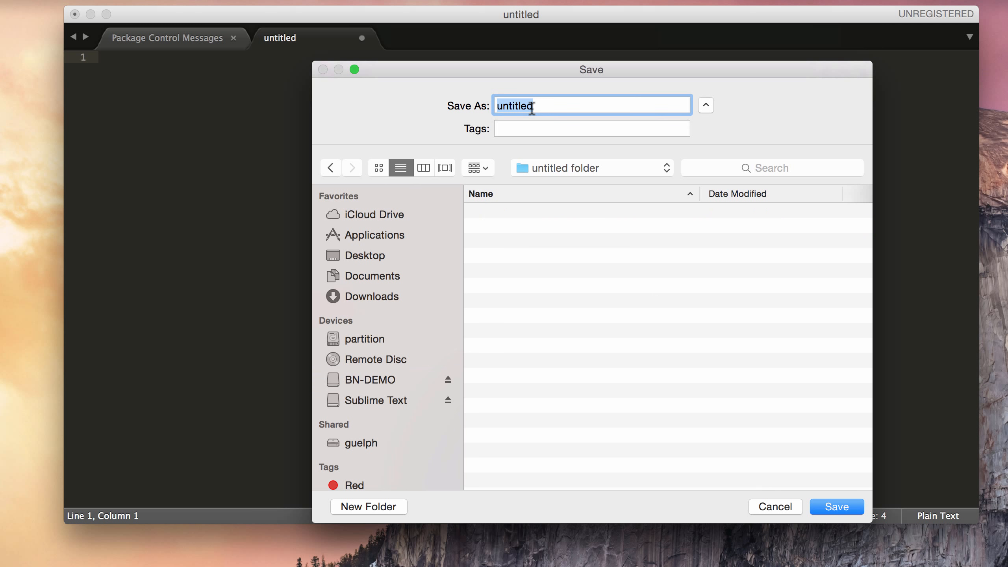
type("test.html")
key("Return")
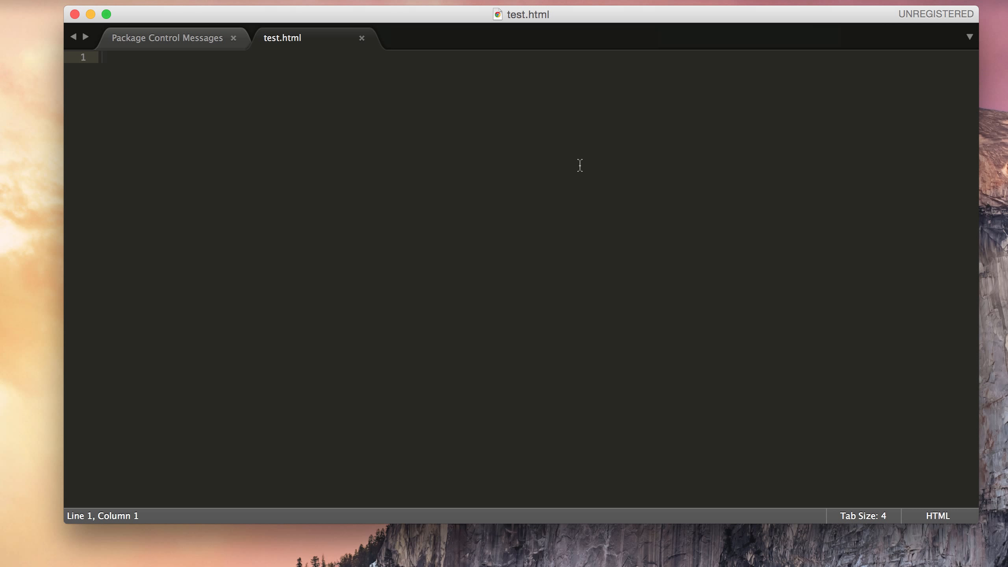
Step: Expand the ! abbreviation into HTML5 boilerplate and enlarge the editor font three steps
type("!")
key("Tab")
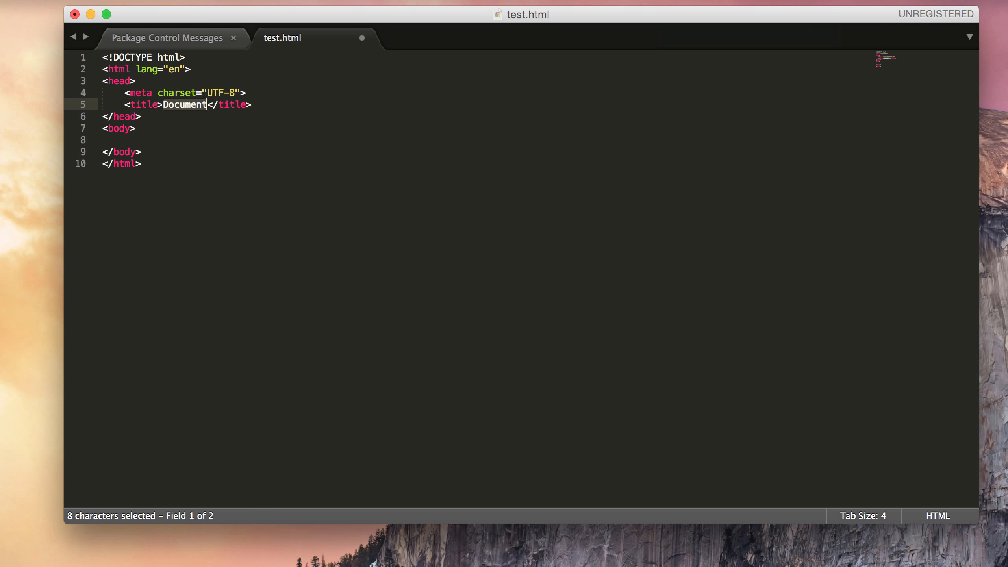
left_click(147, 138)
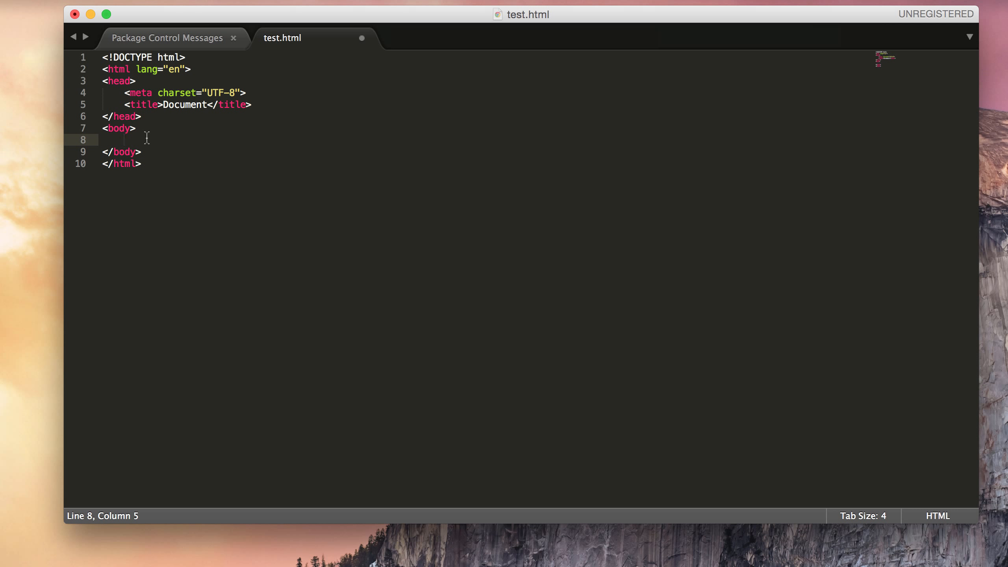
key("super+equal")
key("super+equal")
key("super+equal")
key("super+equal")
key("super+equal")
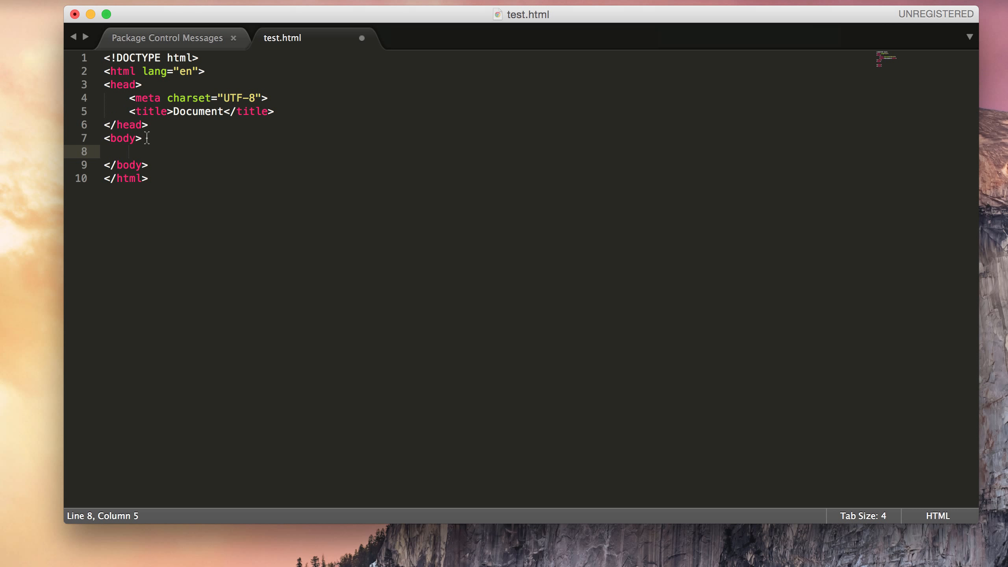
key("super+equal")
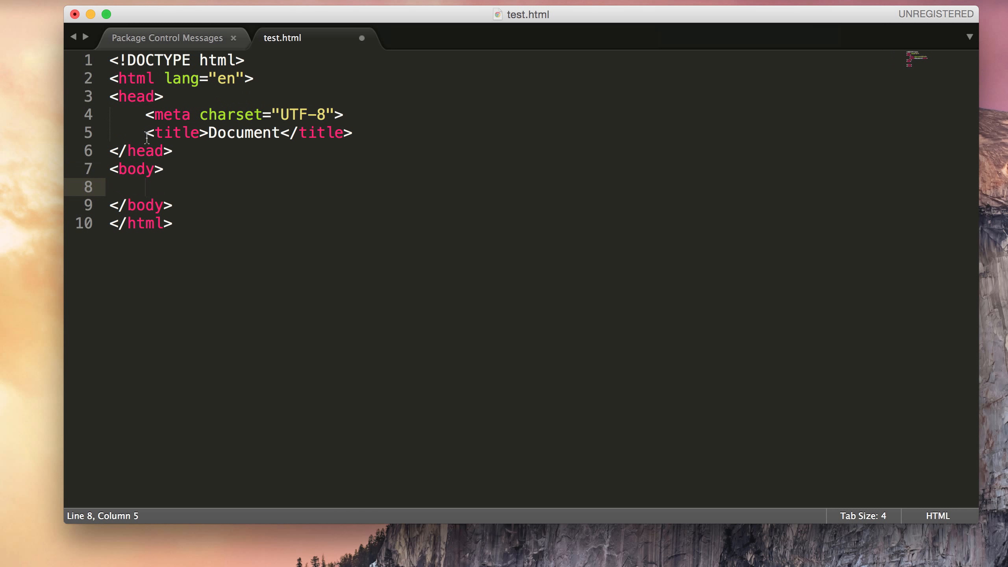
key("super+equal")
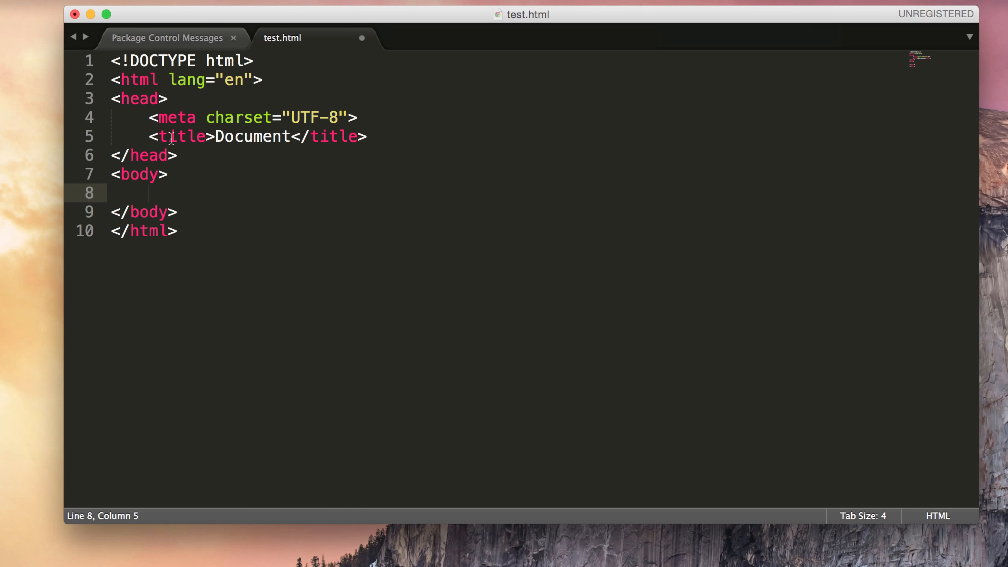
Step: Expand section>article.row>div.col-sm-12>h2+p.lead in the body, select it, and close test.html
type("section>")
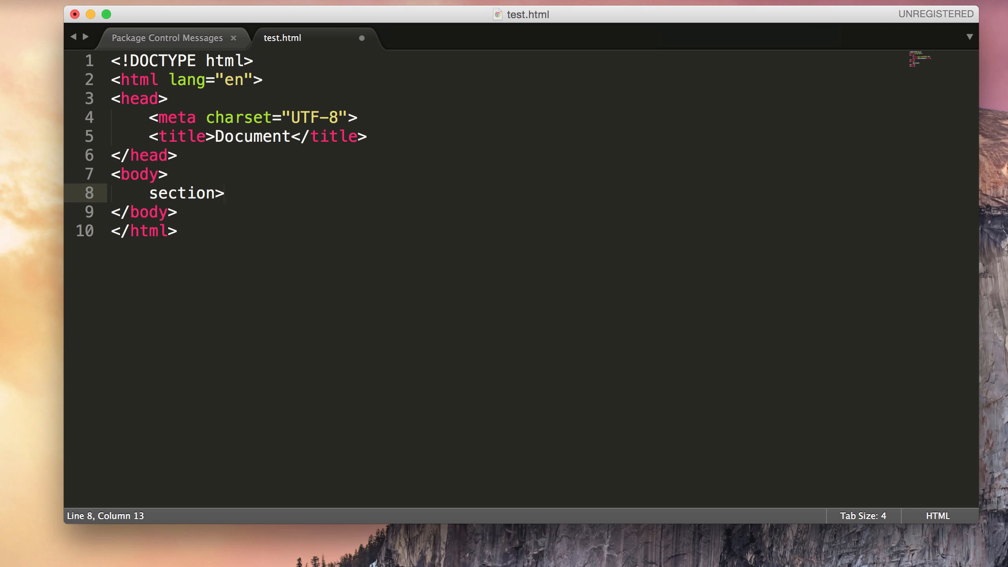
type("arti")
key("BackSpace")
type("ticle.row>")
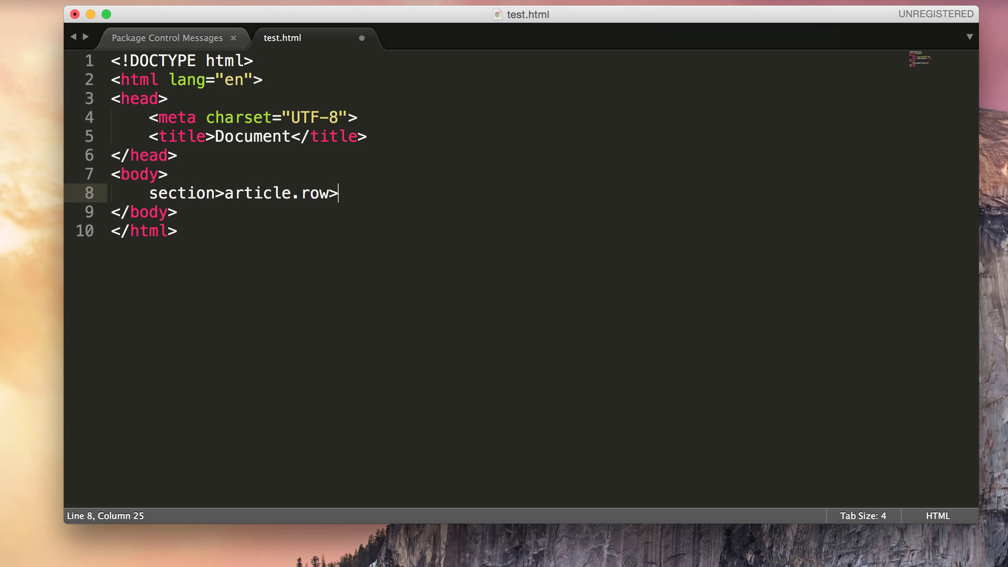
type("div.col-")
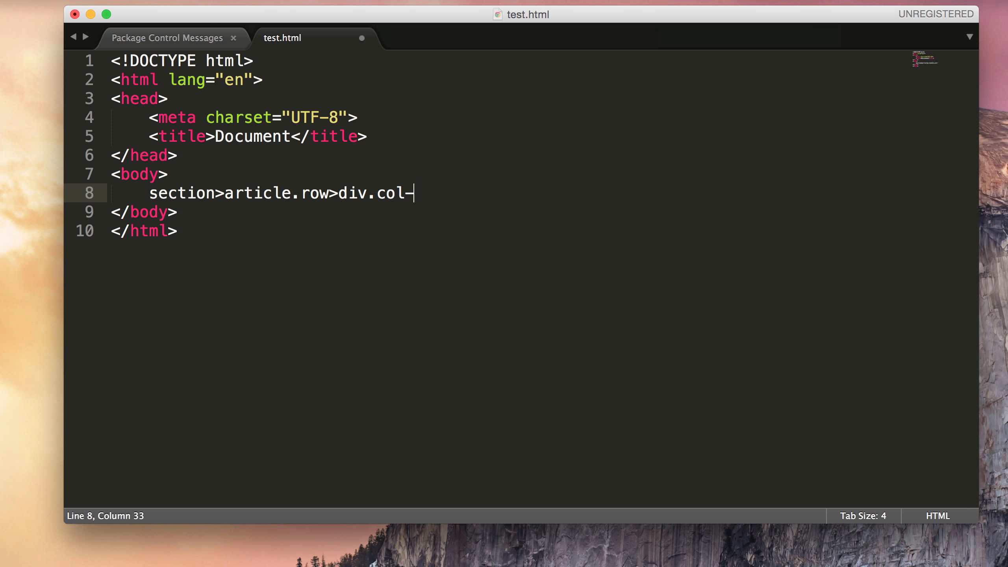
type("sm-12>h")
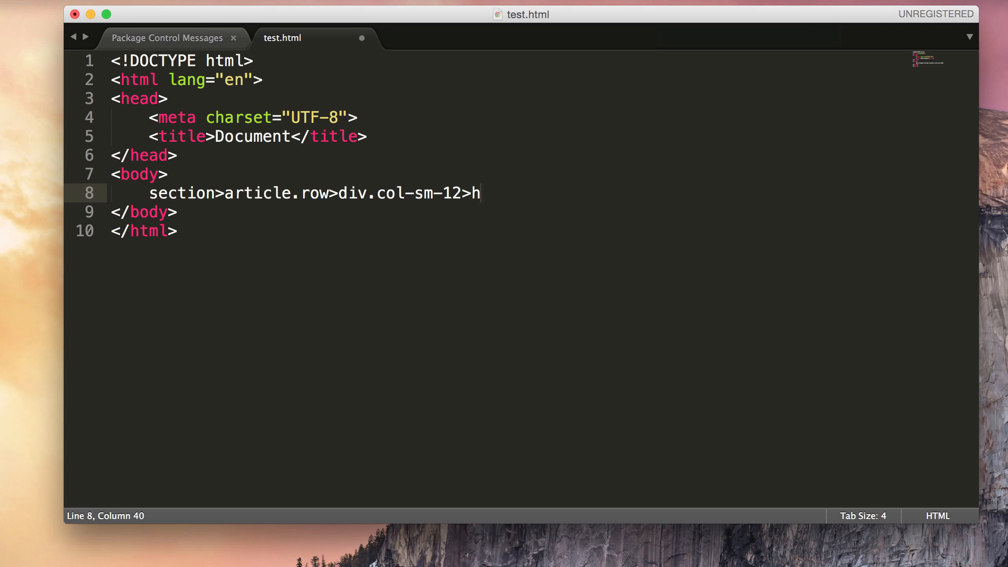
type("2")
type("+p.lead")
key("Tab")
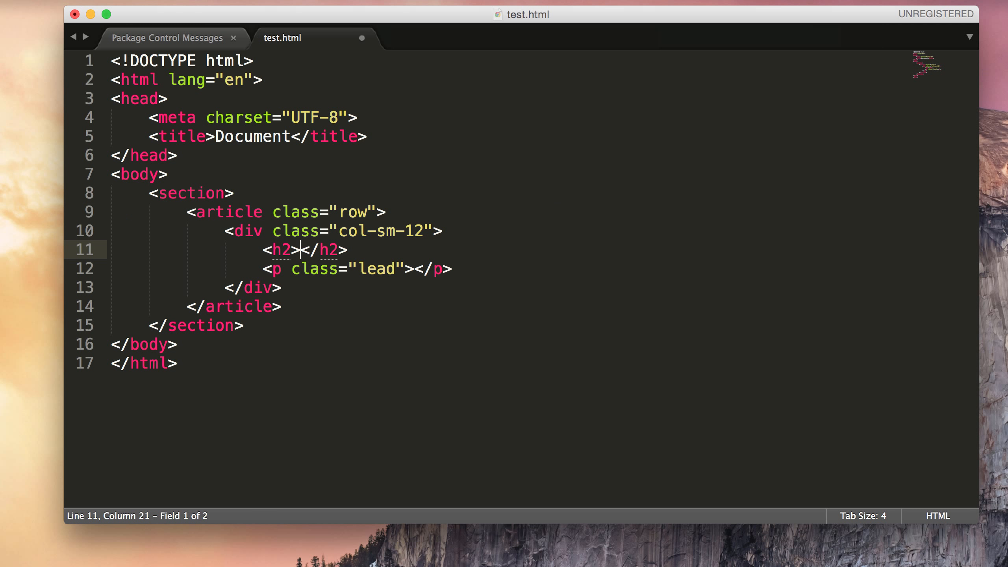
left_click_drag(247, 327, 153, 197)
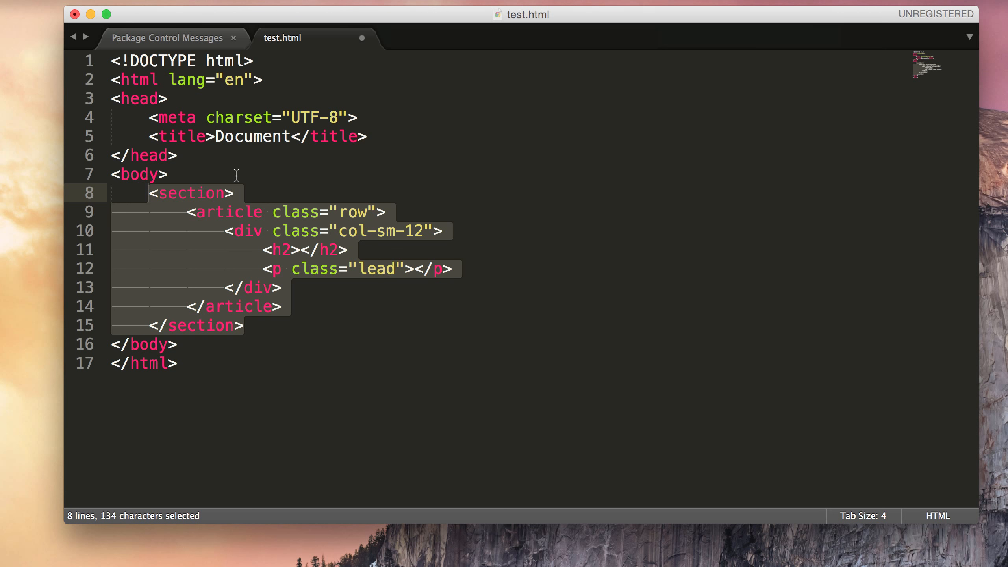
left_click(365, 40)
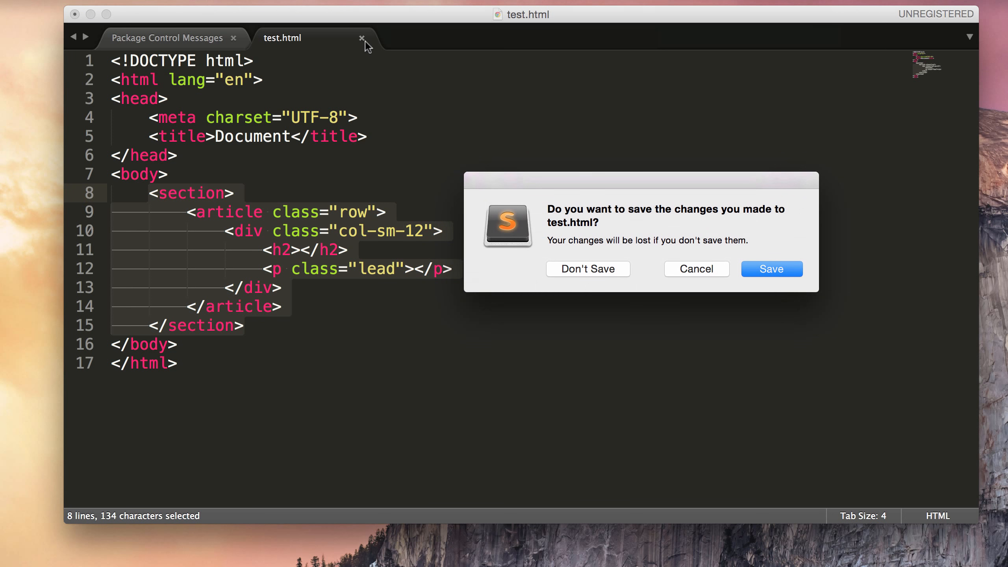
Step: Save test.html, close the window, and relaunch the portable Sublime Text at the top-left
left_click(765, 275)
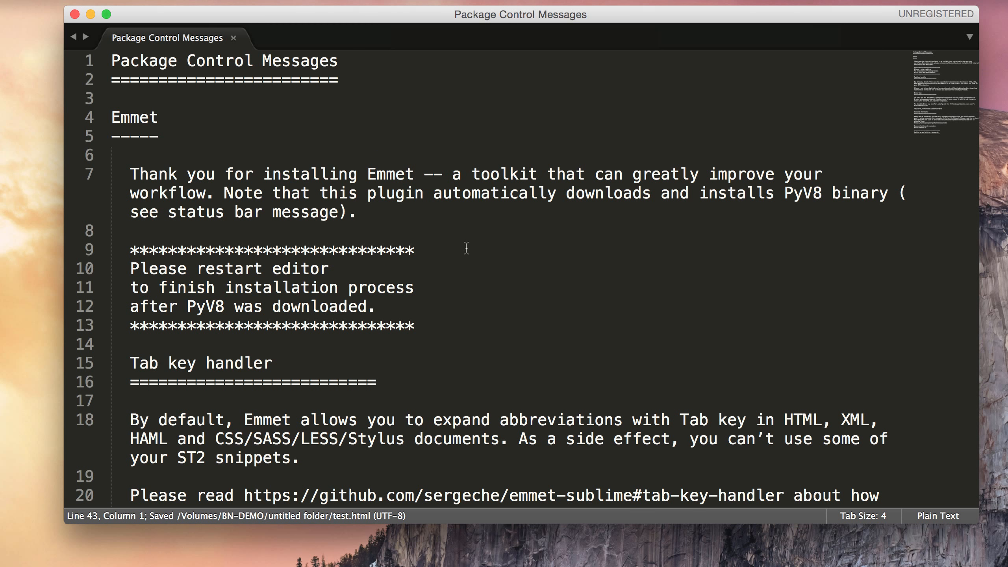
left_click(234, 39)
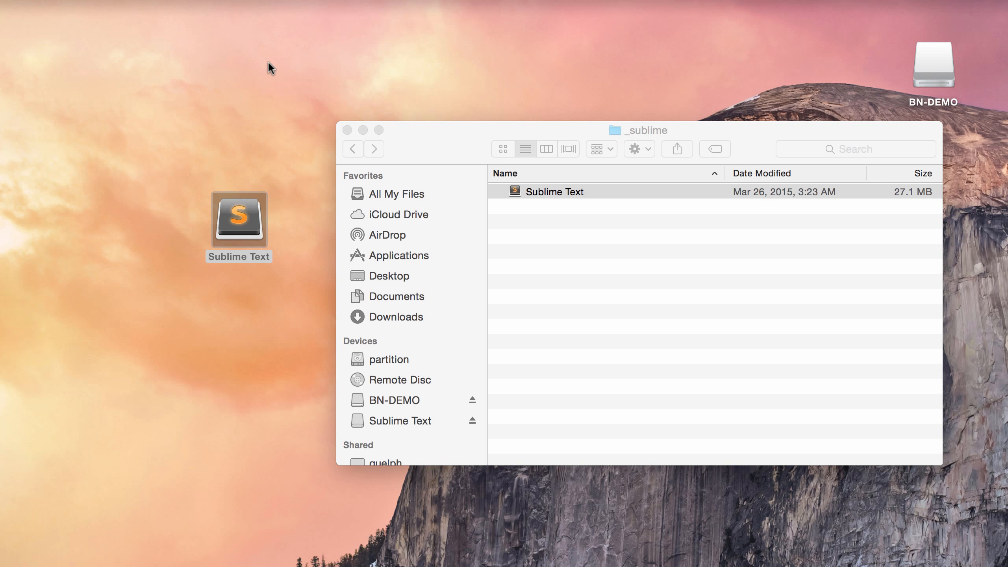
double_click(522, 191)
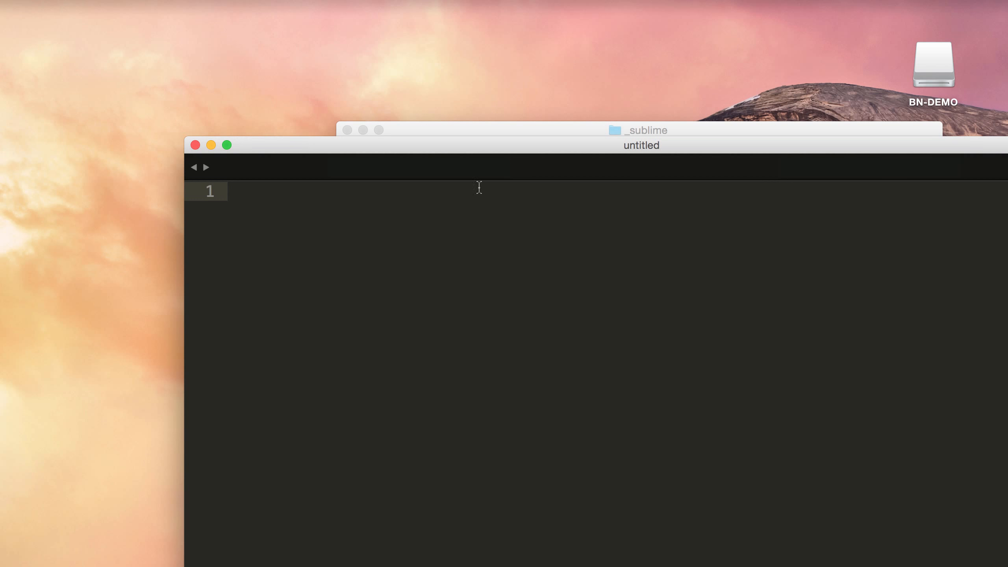
left_click_drag(461, 146, 324, 19)
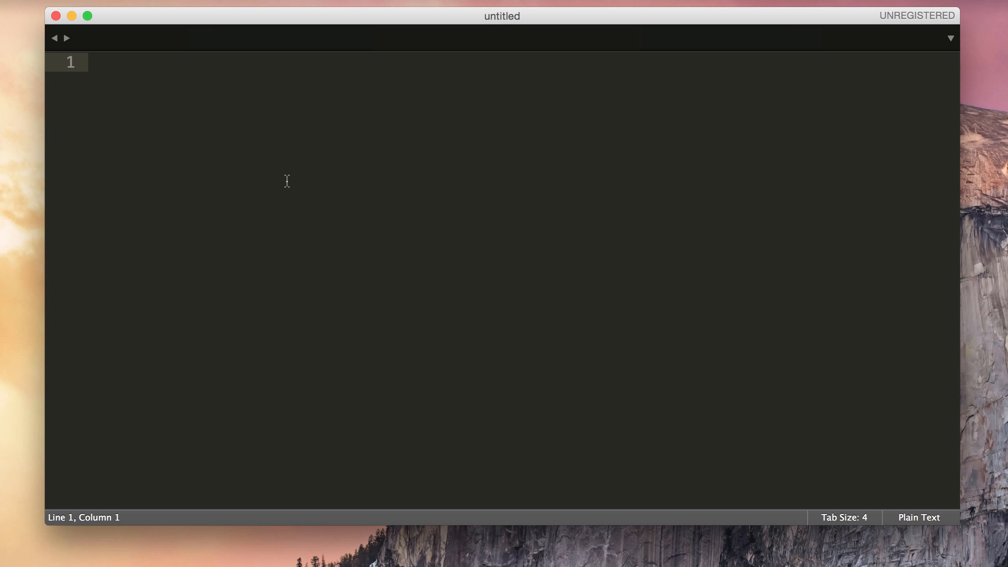
Step: Install the Simple FTP Deploy and SFTP packages through Package Control's Install Package
key("super+shift+p")
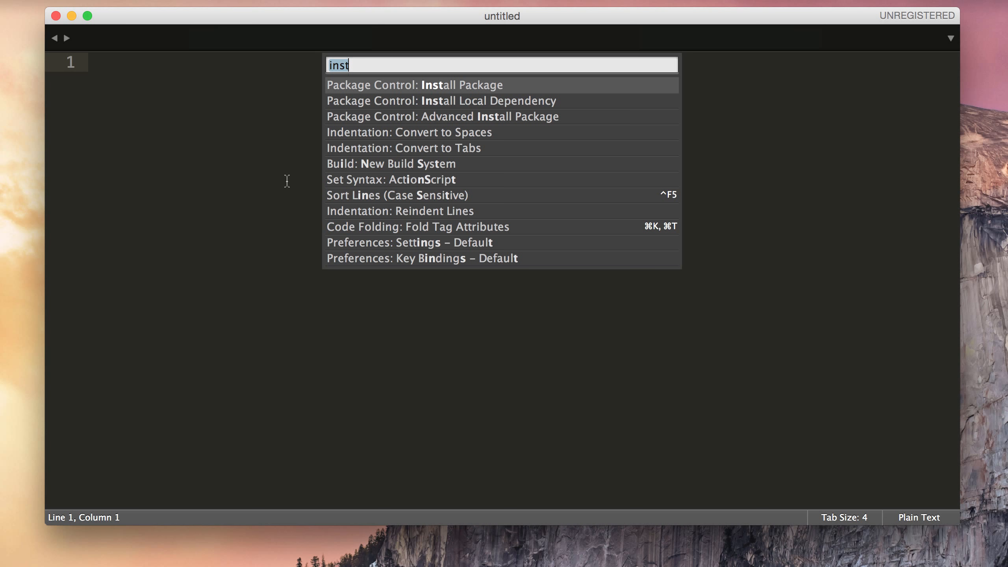
key("Return")
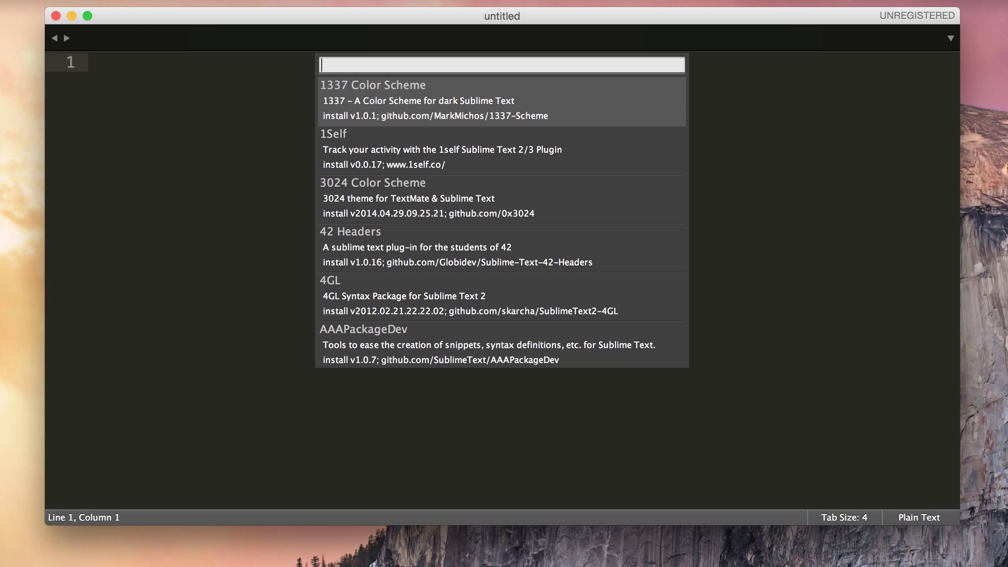
type("sft")
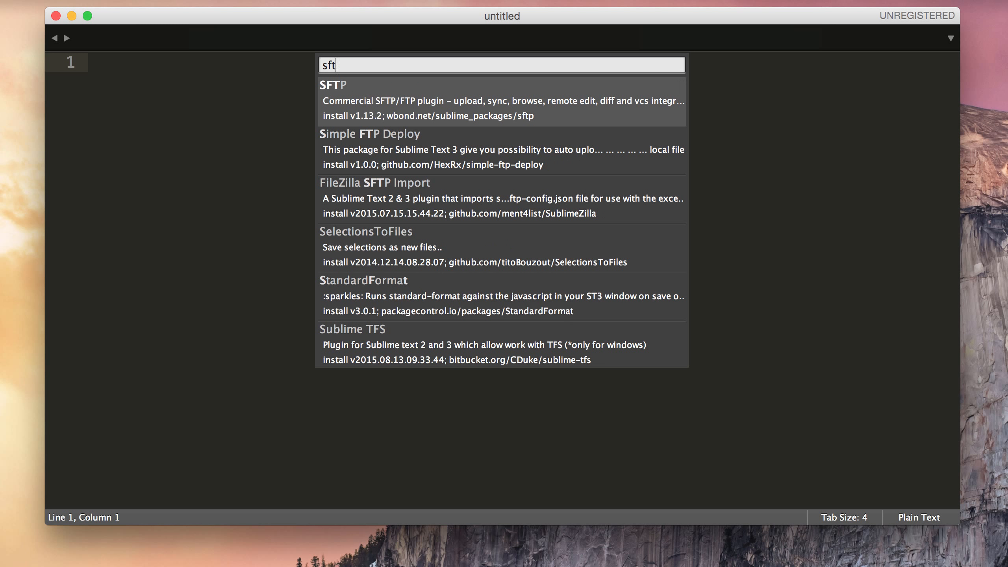
left_click(415, 128)
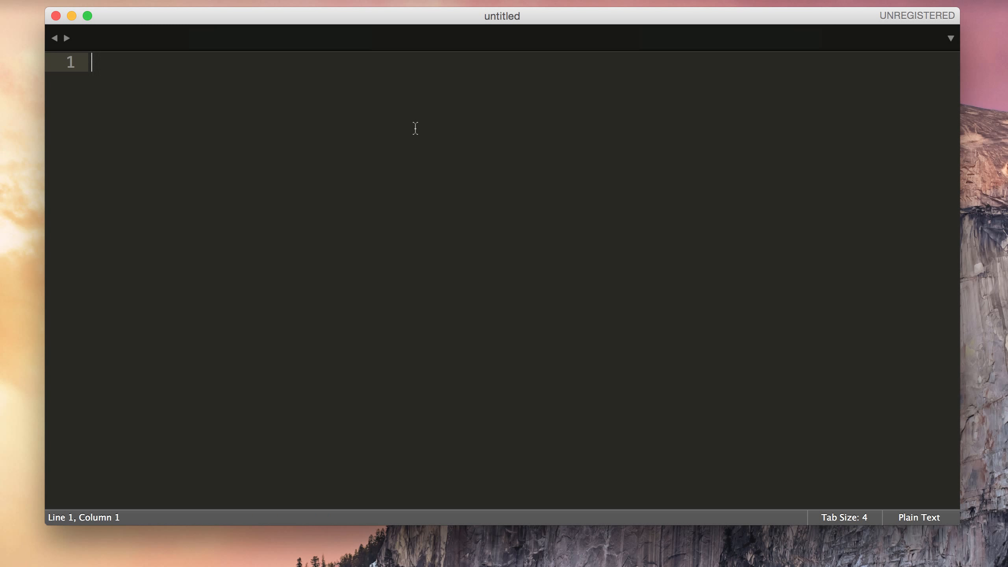
key("super+shift+p")
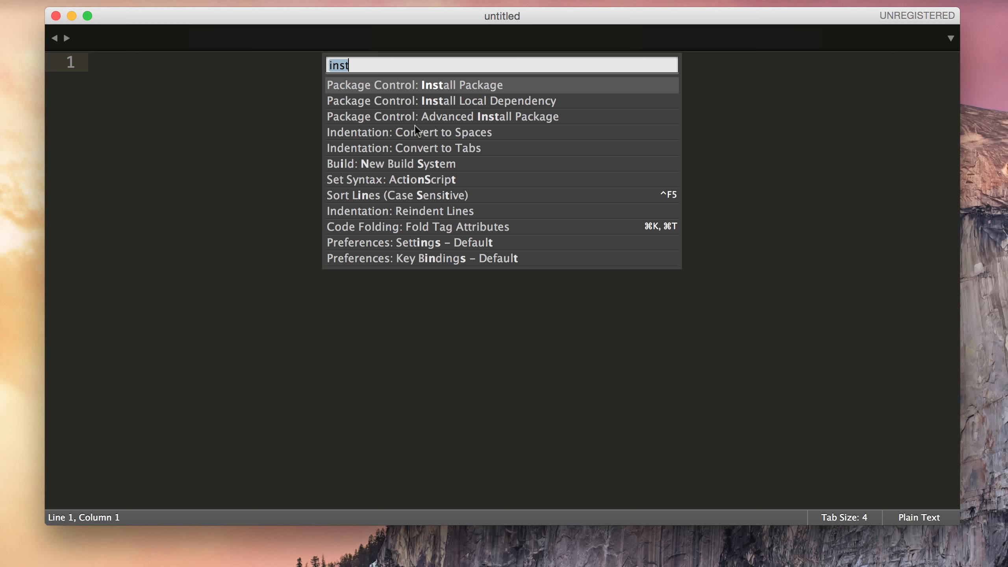
key("Return")
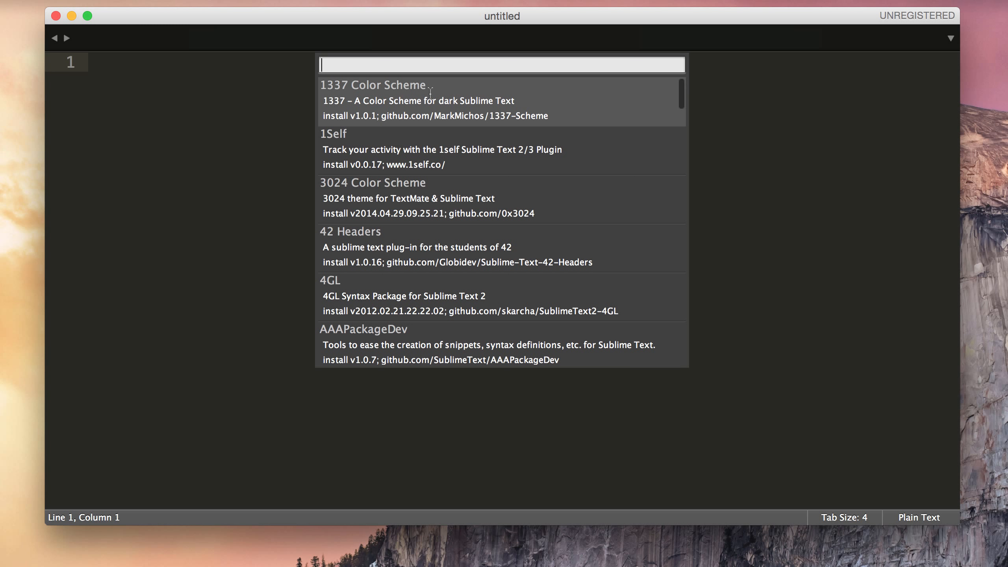
type("sf")
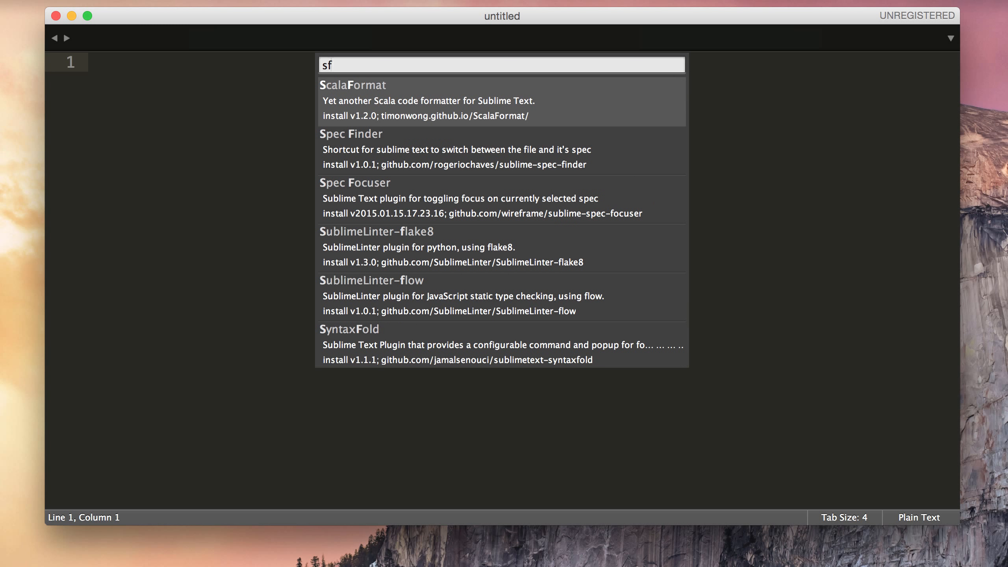
type("tp")
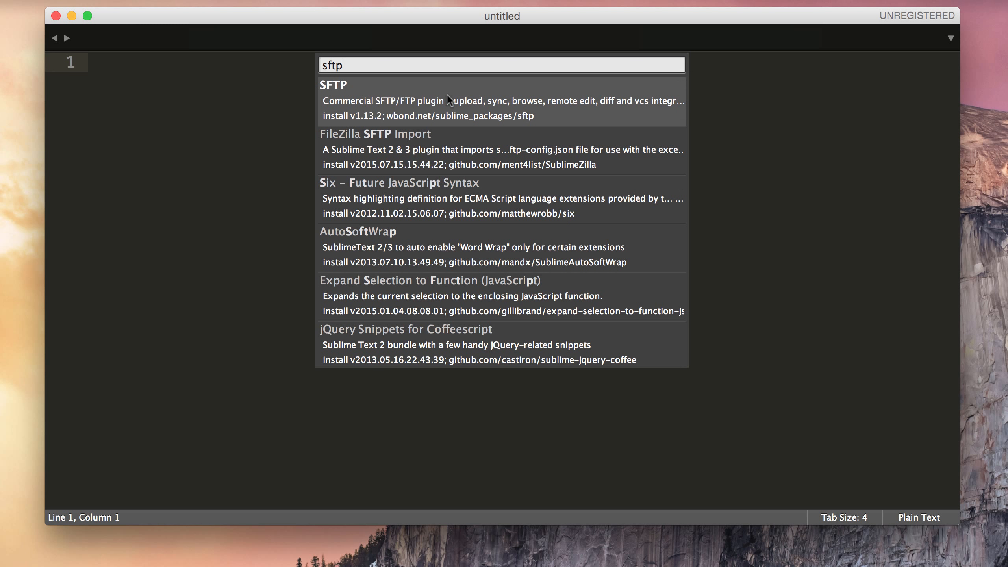
key("Return")
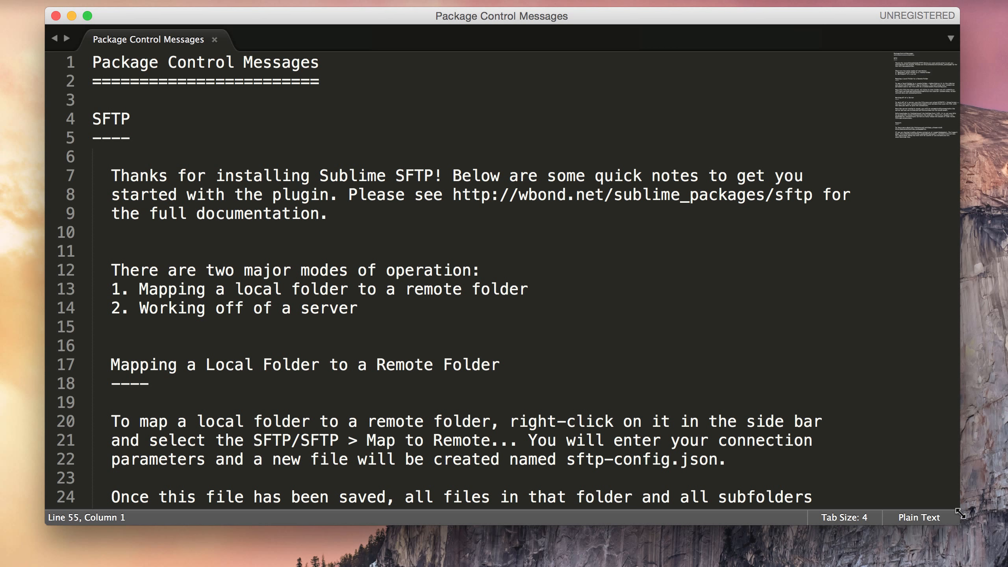
Step: Narrow the editor, open the BN-DEMO drive in Finder, and start renaming the untitled folder
left_click_drag(959, 525, 818, 526)
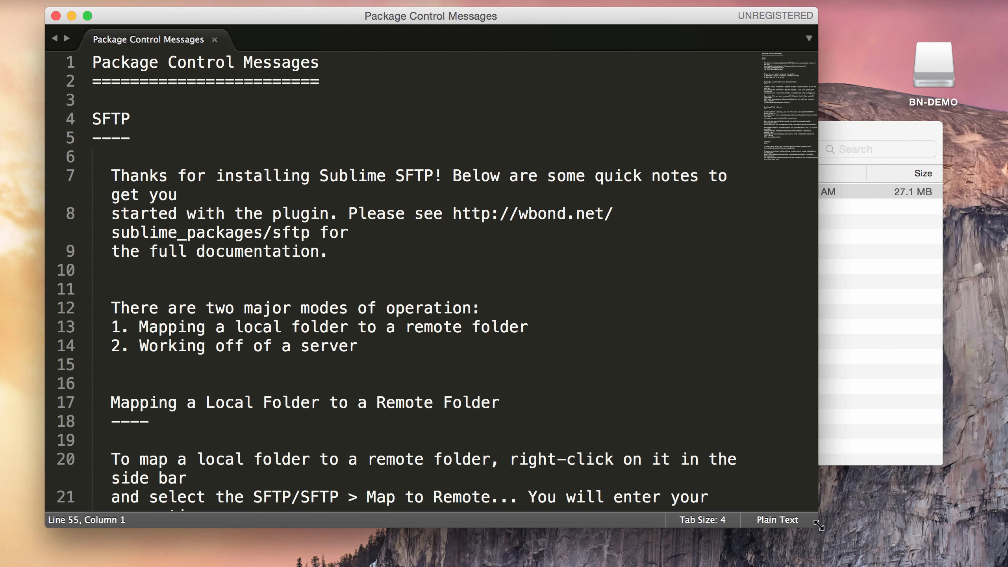
left_click(924, 64)
left_click(889, 230)
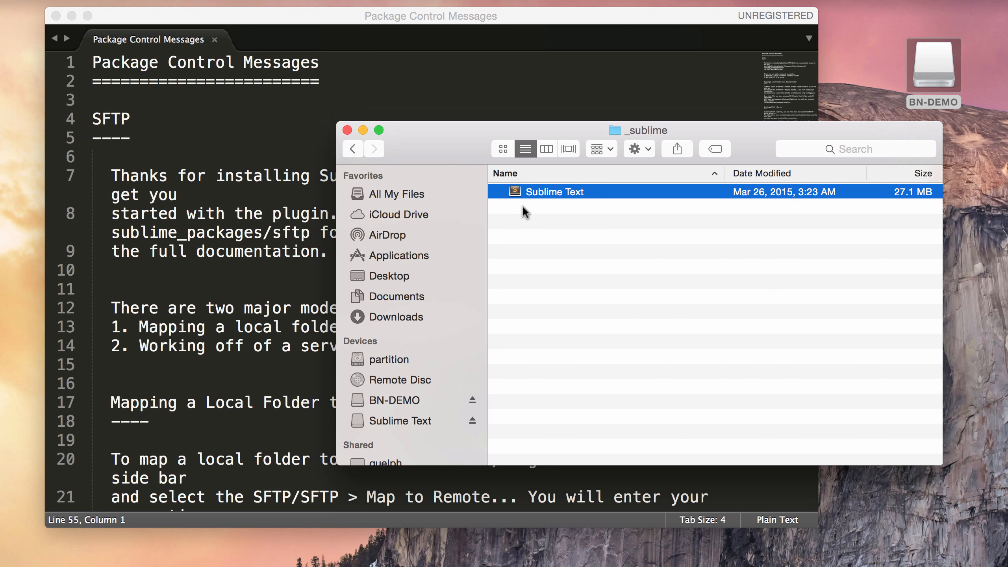
left_click(359, 153)
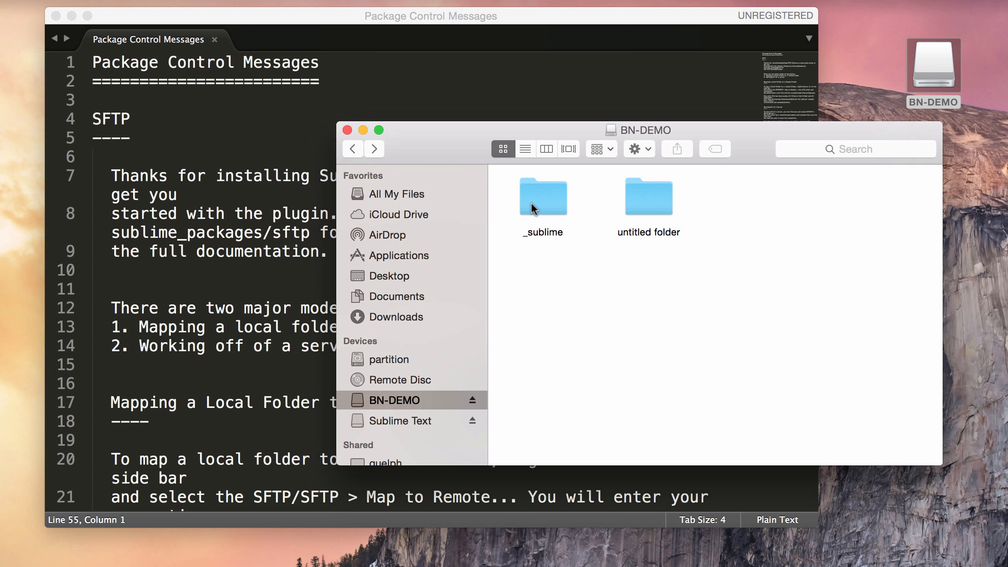
left_click(643, 233)
key("Return")
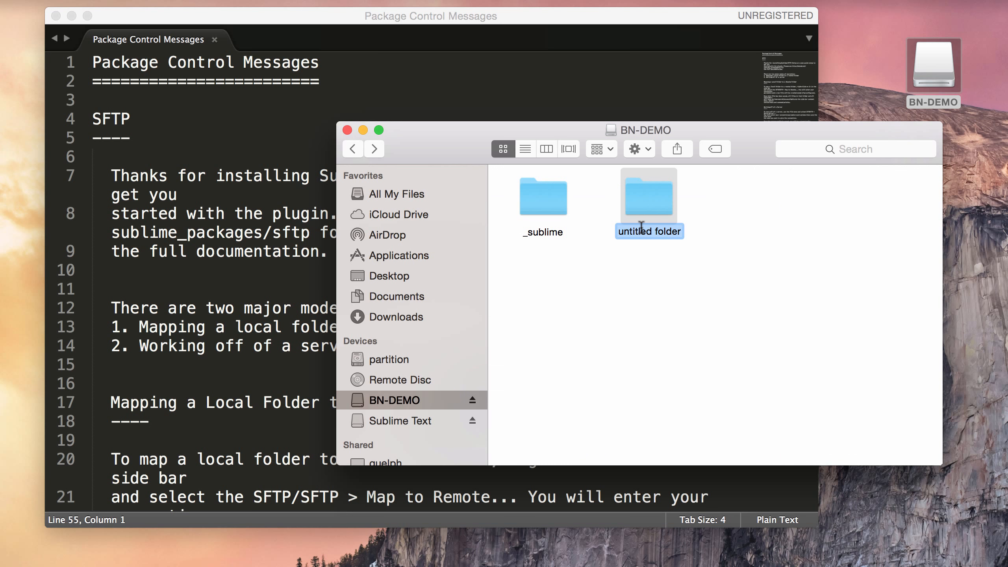
Step: Rename the untitled folder to 2015s1 and drag it into Sublime Text as a project folder
type("2015s1")
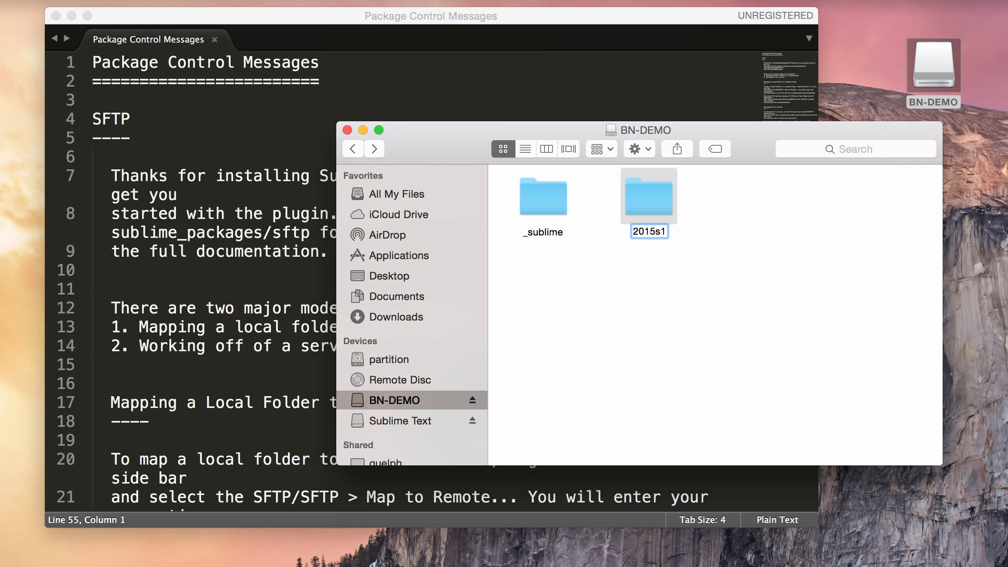
key("Return")
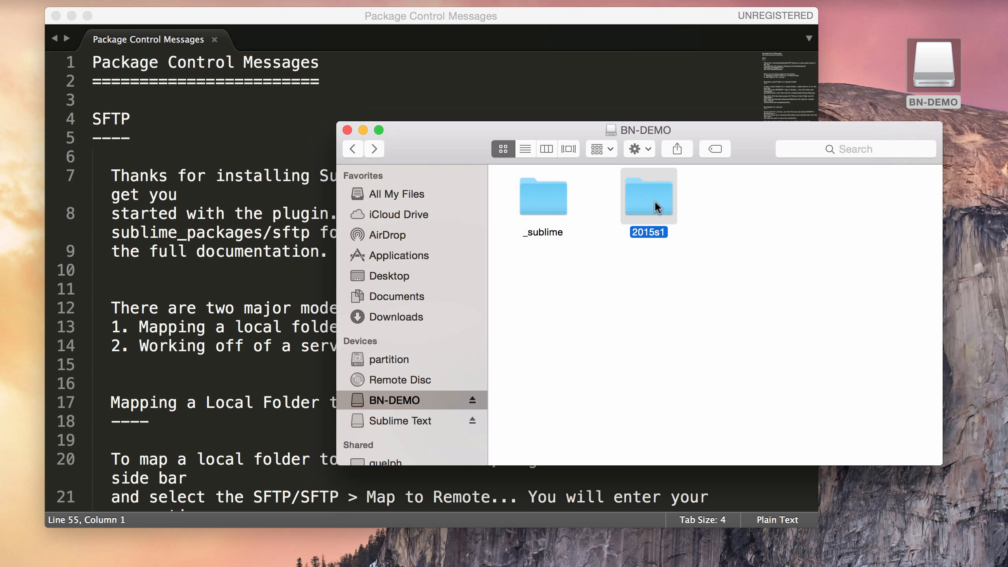
left_click_drag(654, 200, 137, 233)
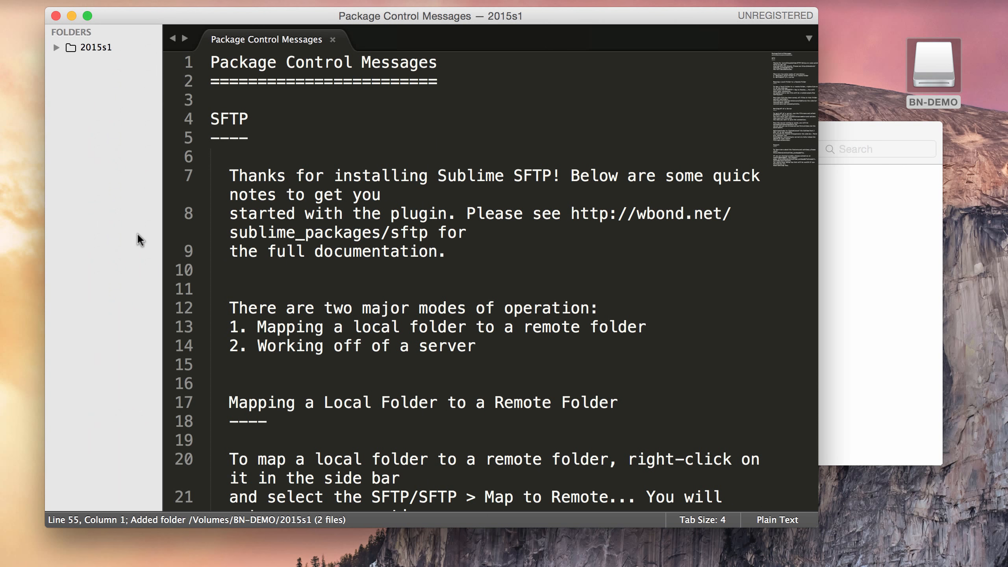
Step: Expand 2015s1 in the sidebar and save it as 2015s1.sublime-project in Documents
left_click(56, 44)
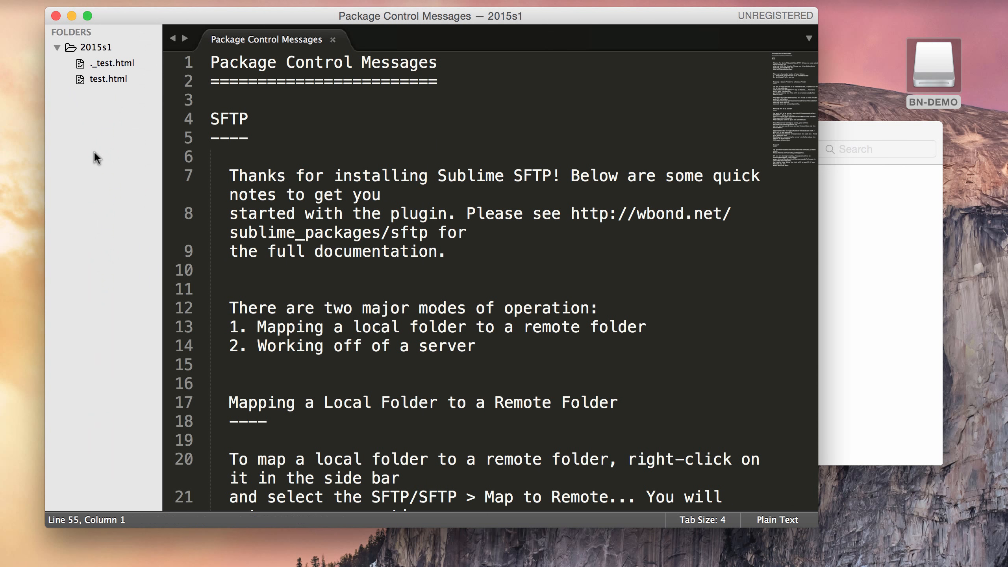
left_click(421, 0)
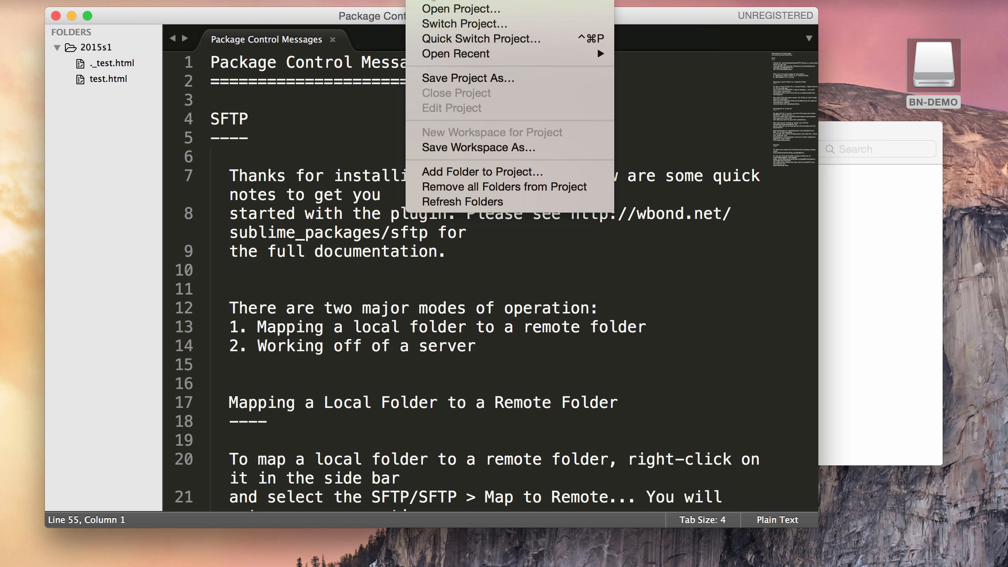
left_click(462, 78)
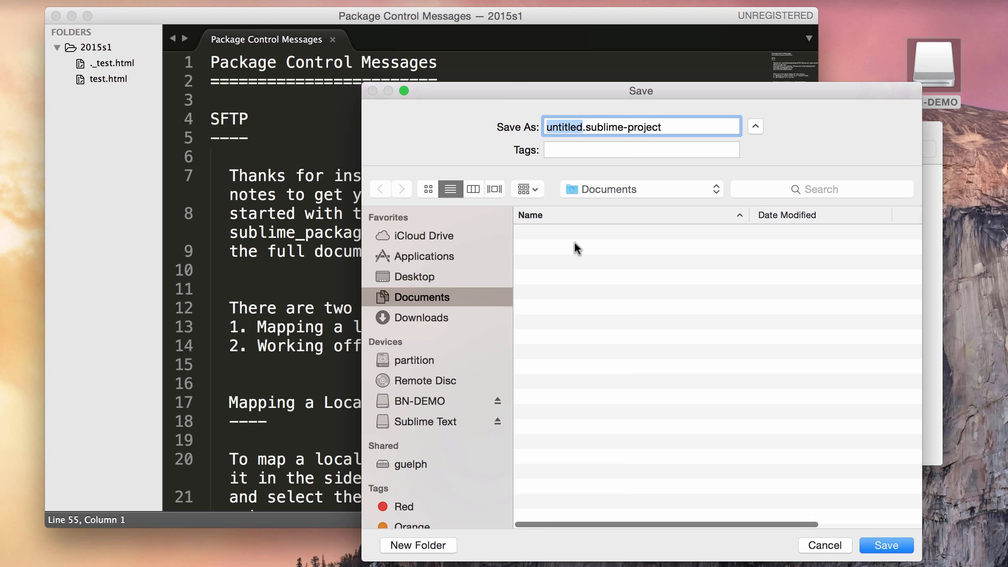
type("2015")
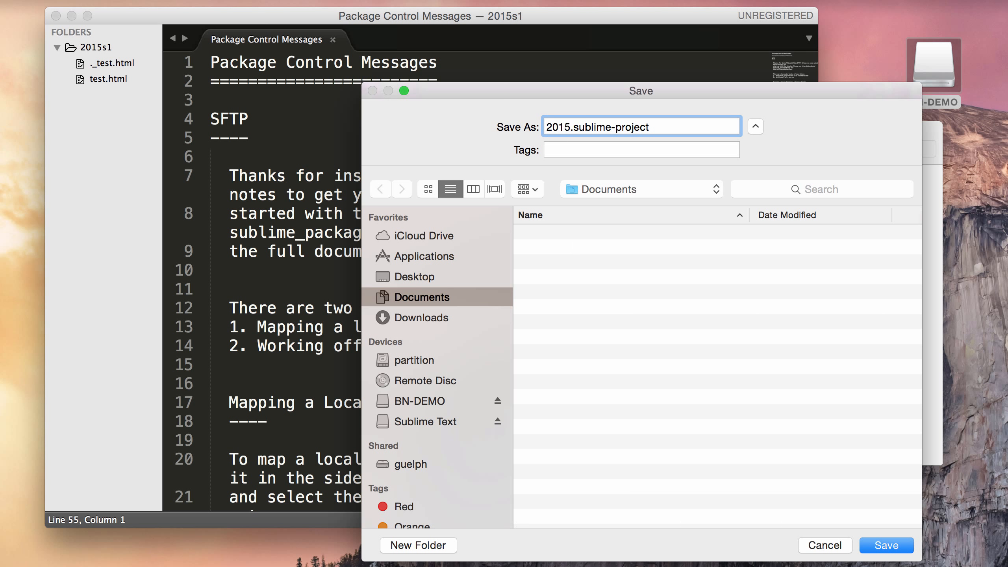
type("s1")
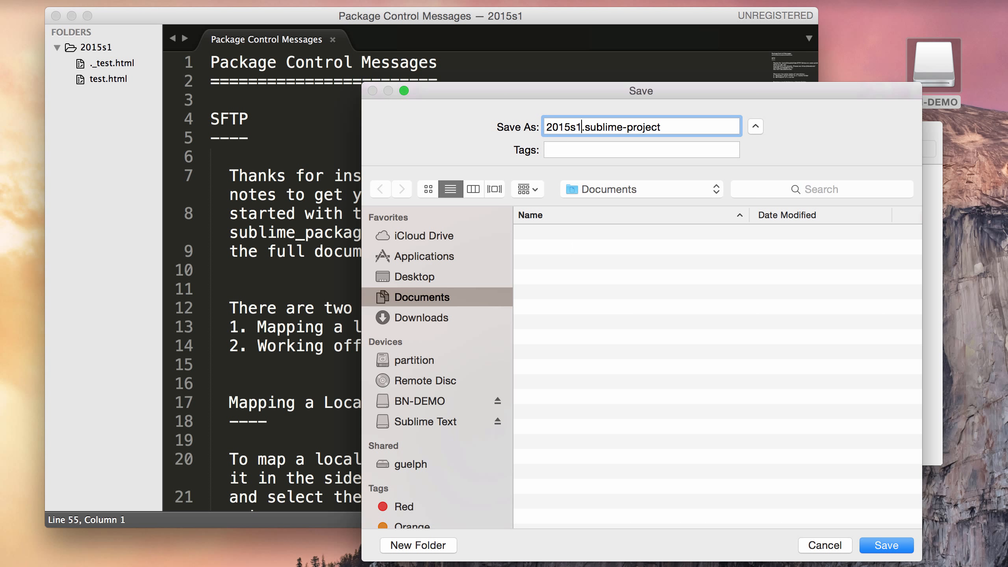
left_click(891, 542)
left_click(575, 238)
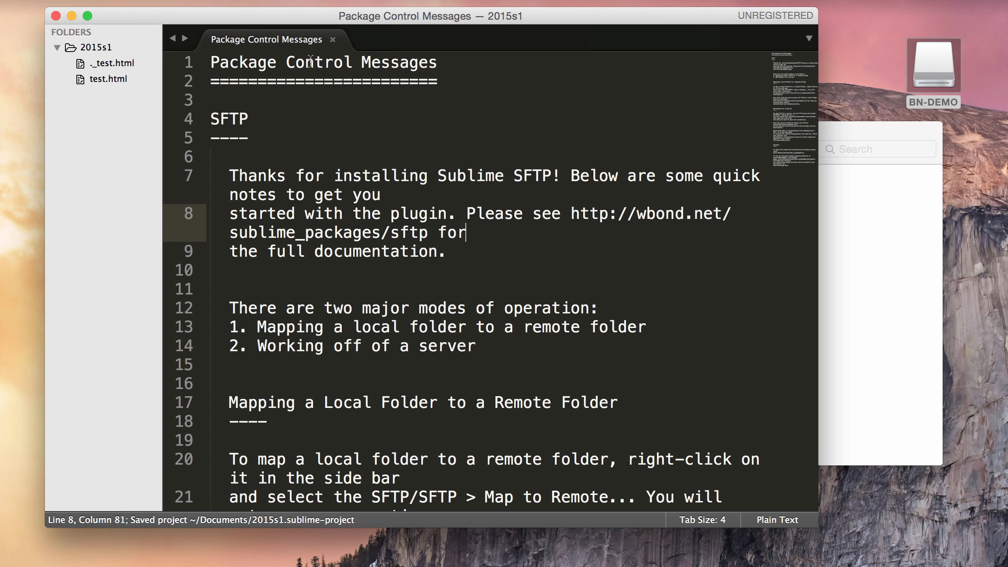
left_click(419, 0)
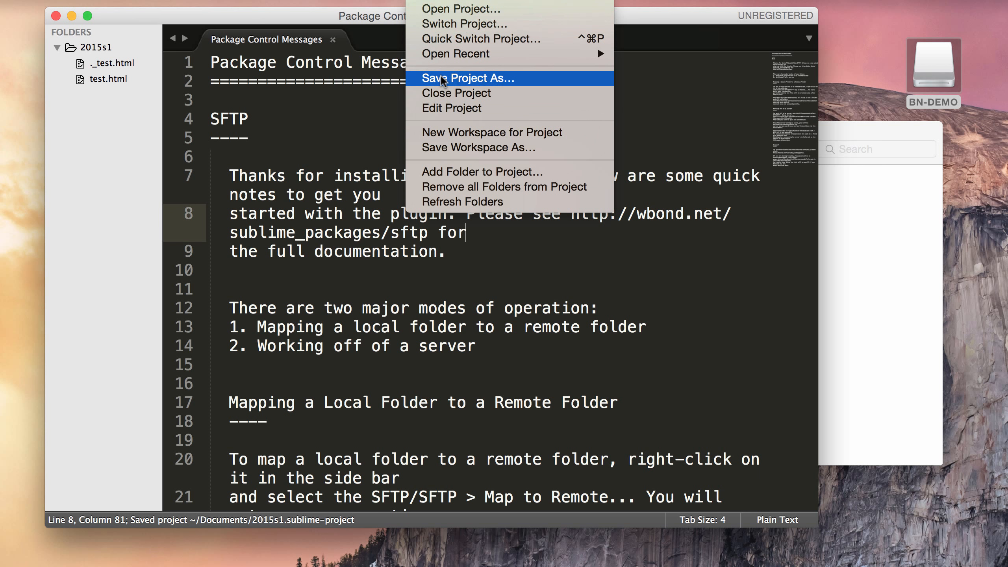
Step: Close the 2015s1 project and relaunch the portable Sublime Text from BN-DEMO's _sublime folder
left_click(442, 94)
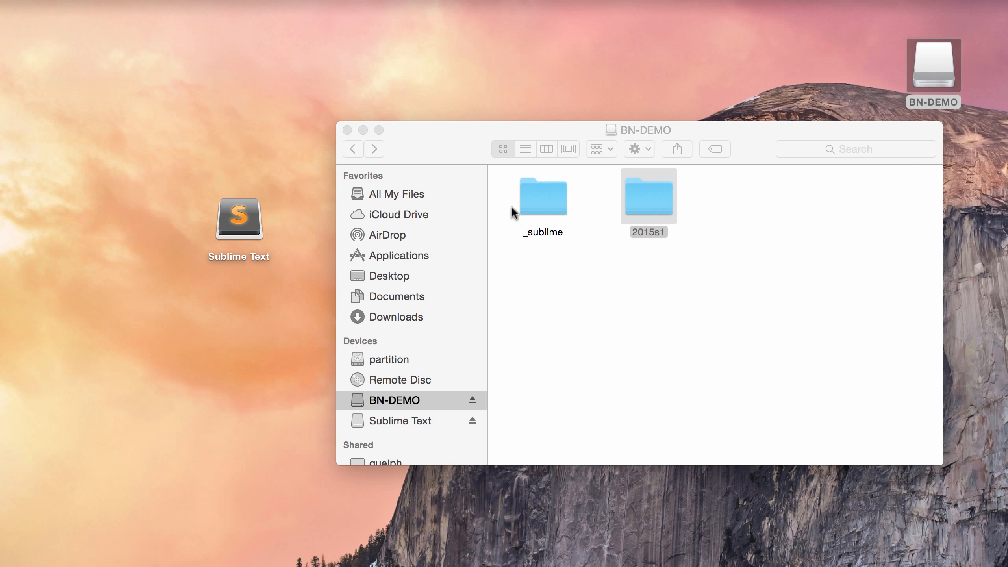
double_click(557, 207)
double_click(528, 190)
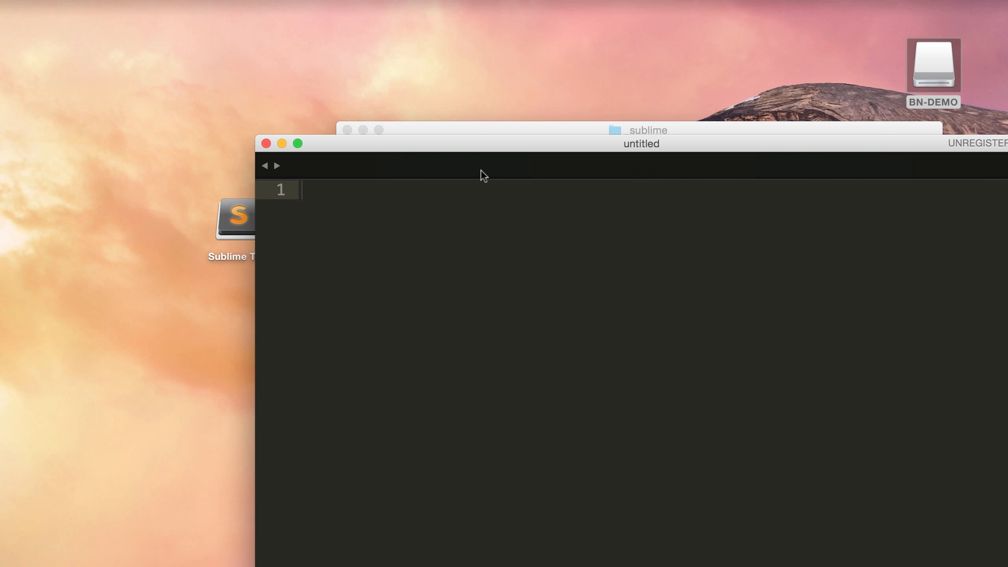
left_click_drag(456, 147, 282, 7)
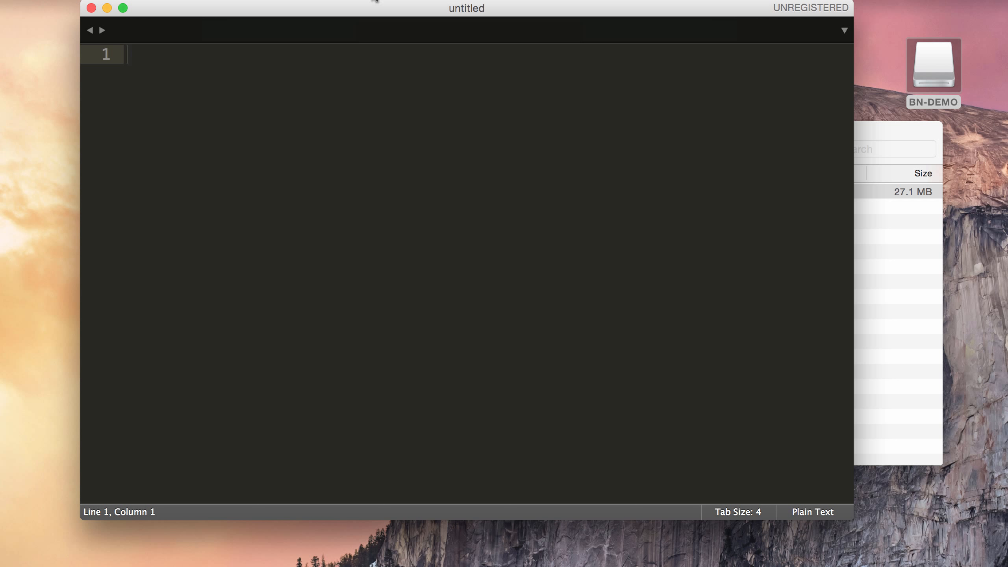
Step: Browse BN-DEMO's 2015s1 and _sublime folders in the Open Project dialog, then cancel it
left_click(419, 0)
left_click(437, 9)
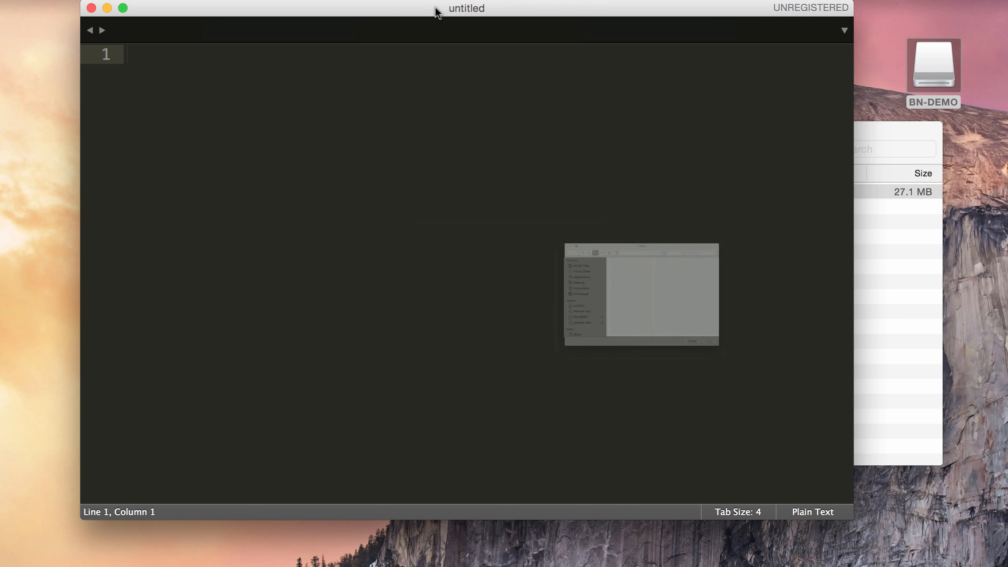
left_click(433, 376)
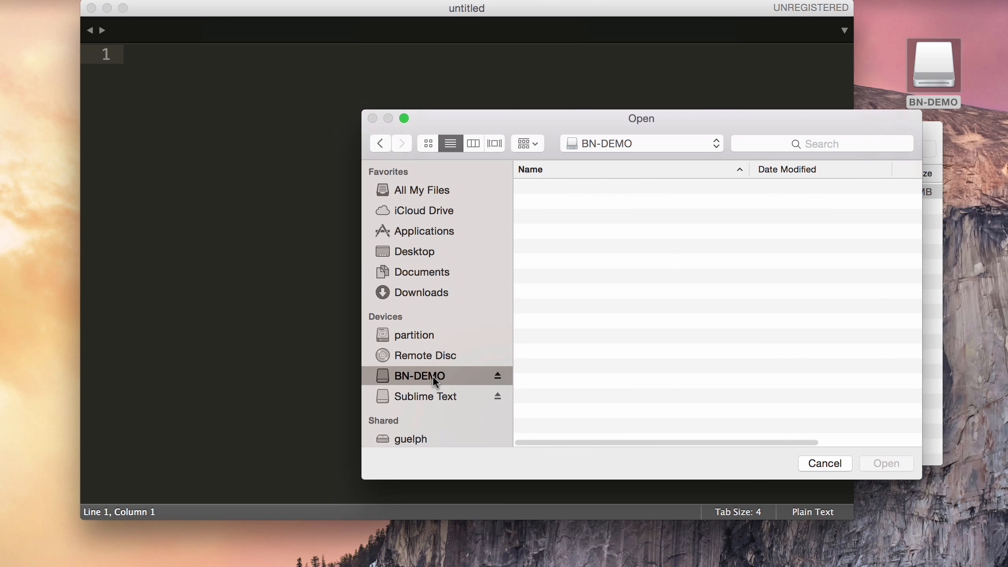
double_click(571, 201)
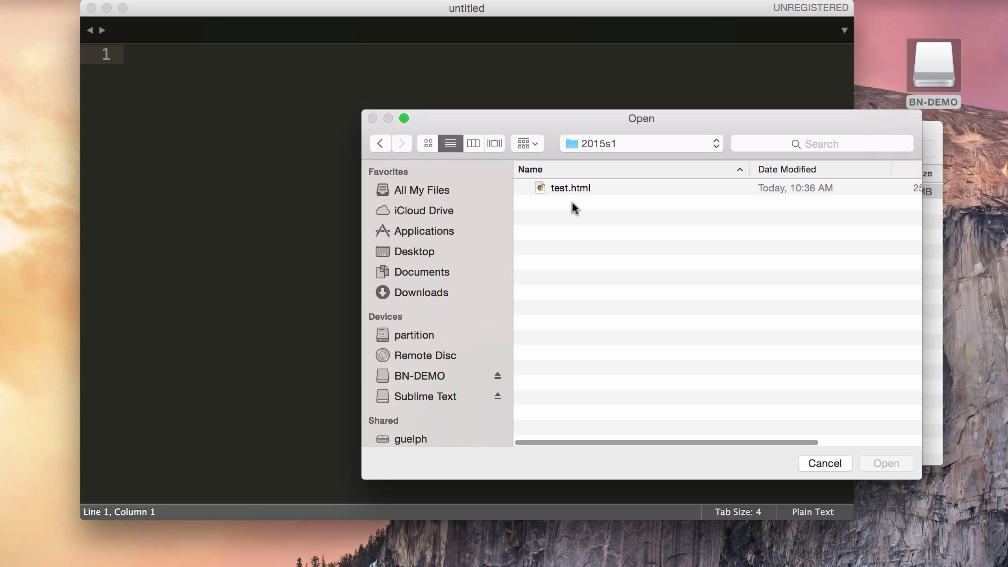
left_click(556, 189)
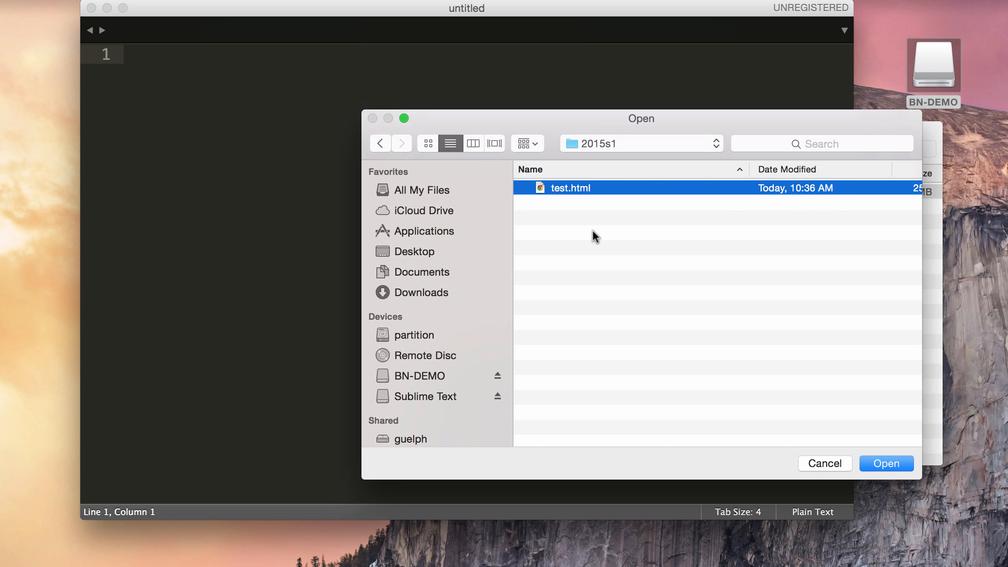
left_click(384, 143)
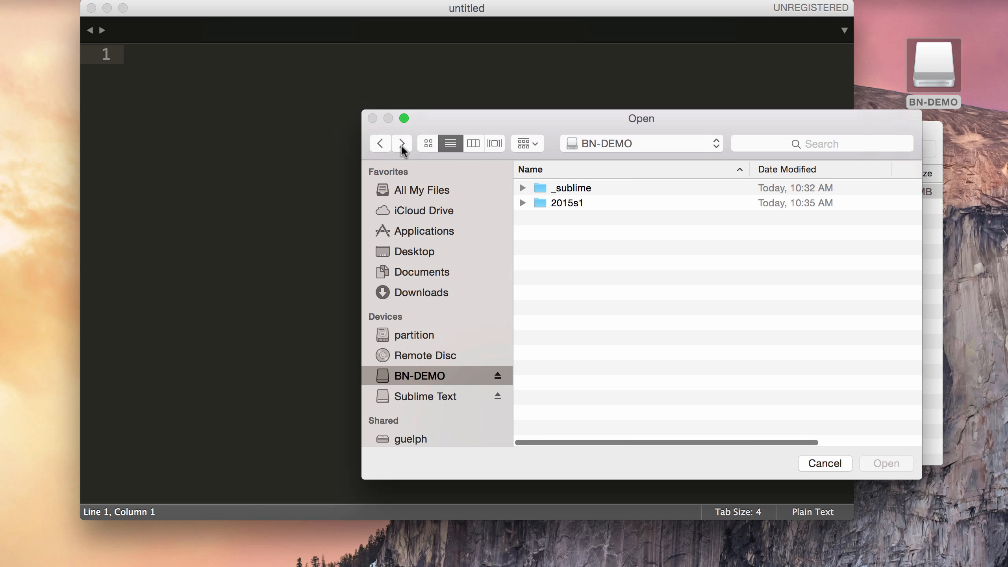
double_click(583, 191)
left_click(380, 145)
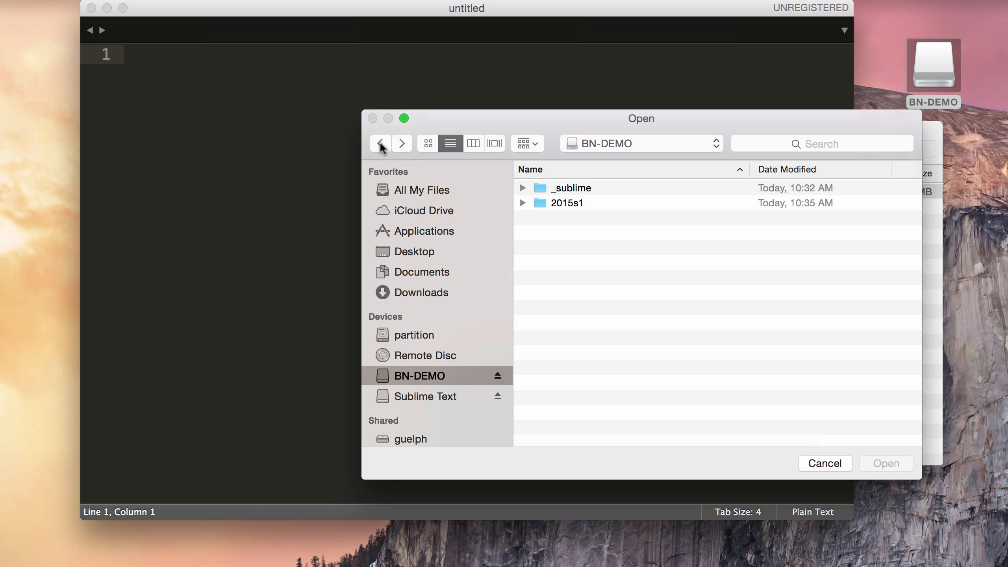
double_click(555, 201)
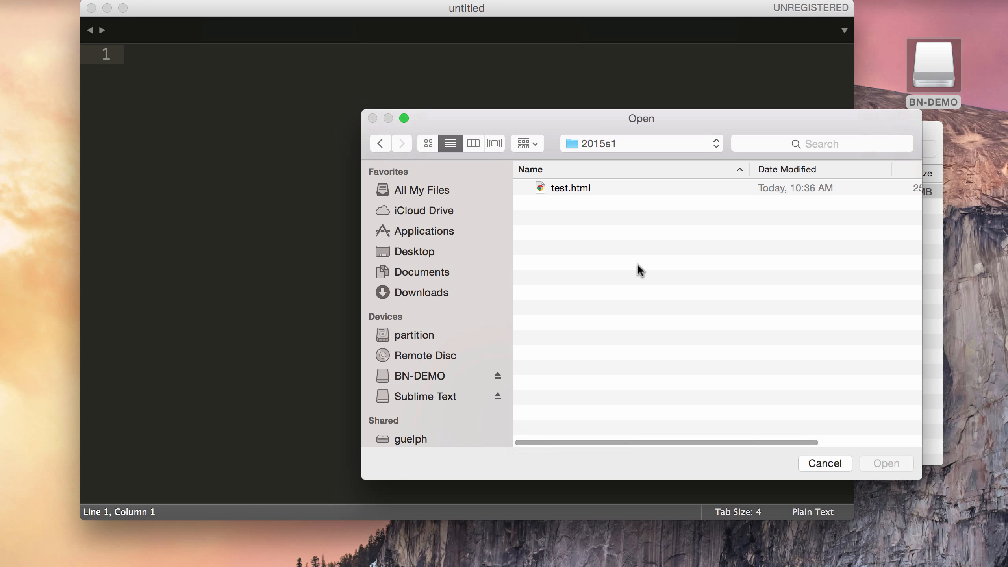
left_click(832, 464)
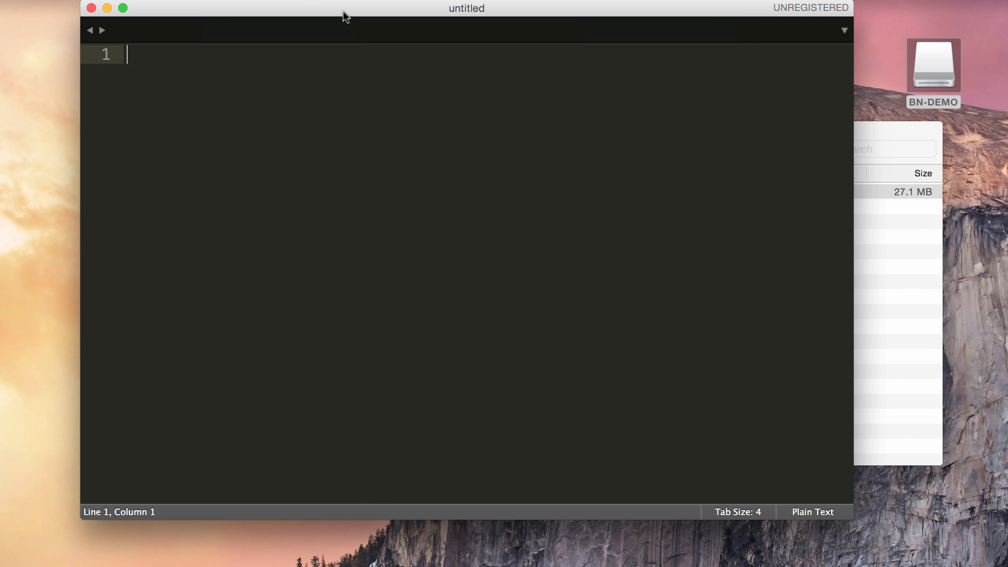
Step: Reopen the recent 2015s1 project from the Project menu
left_click(427, 2)
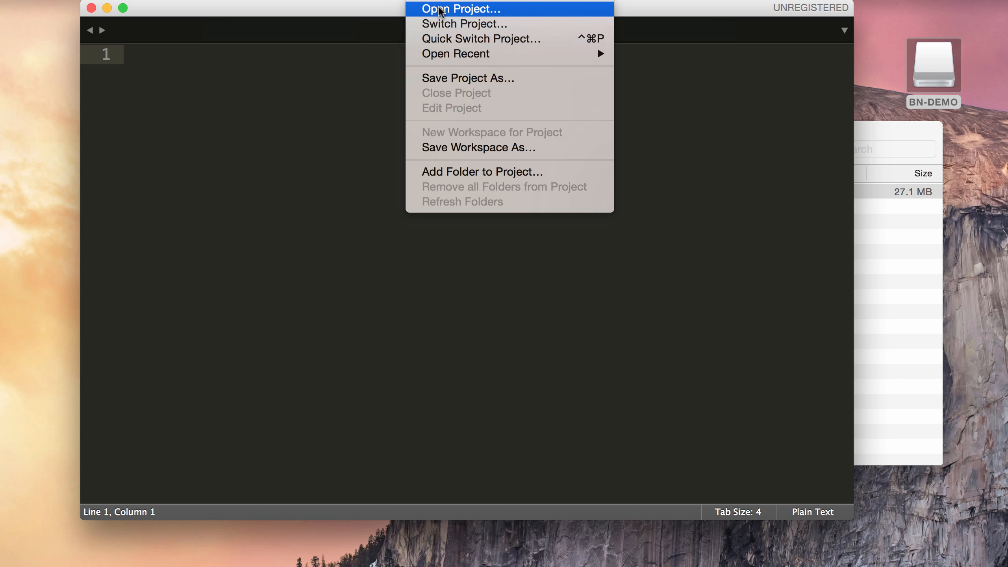
mouse_move(458, 61)
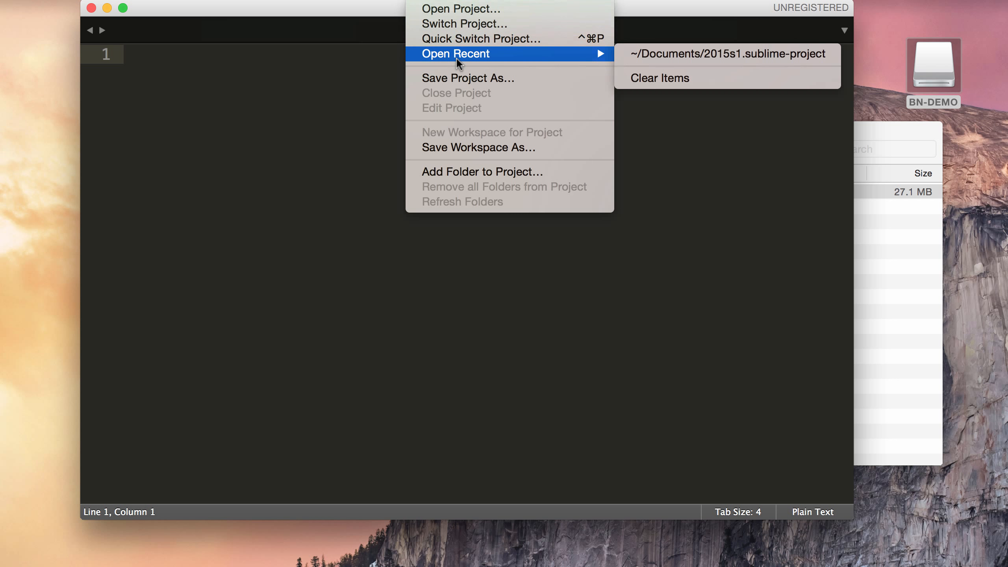
left_click(680, 53)
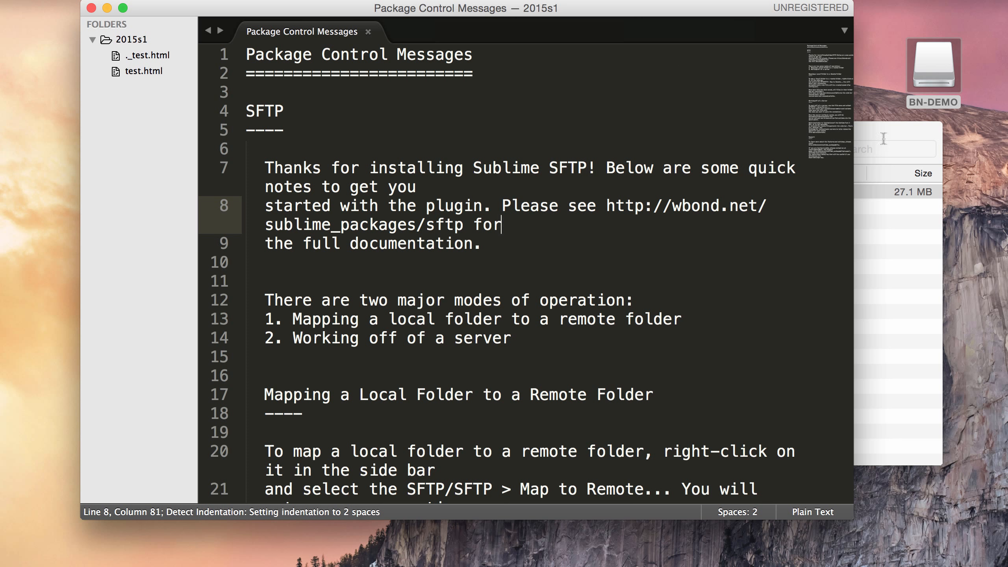
Step: Save the project as 2015s1.sublime-project inside BN-DEMO's 2015s1 folder
left_click(429, 0)
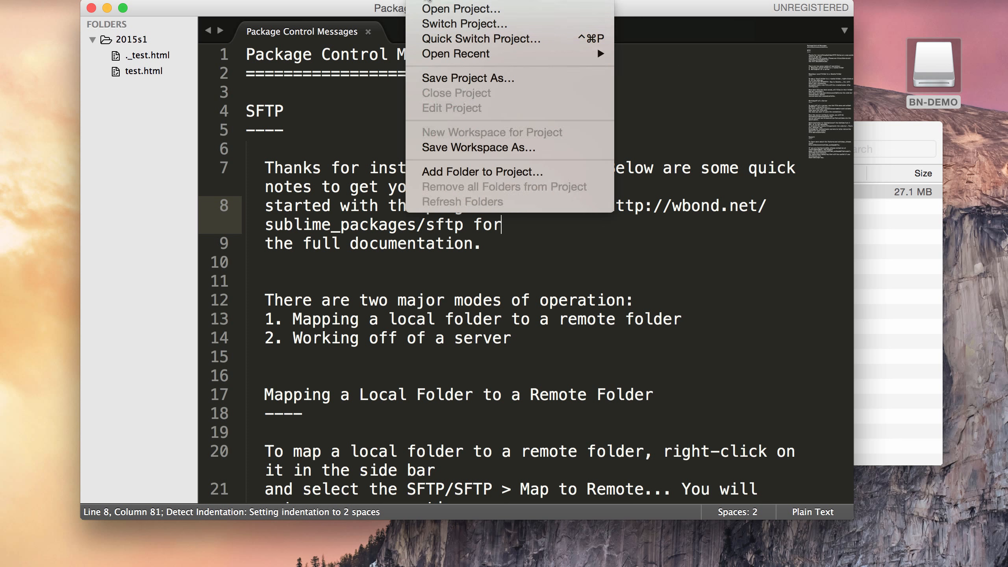
left_click(452, 78)
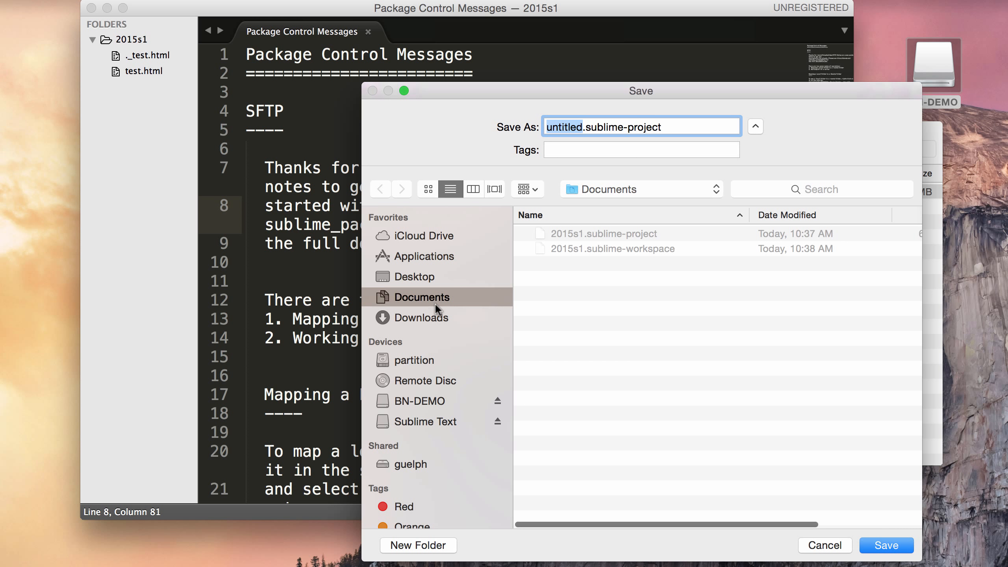
left_click(418, 401)
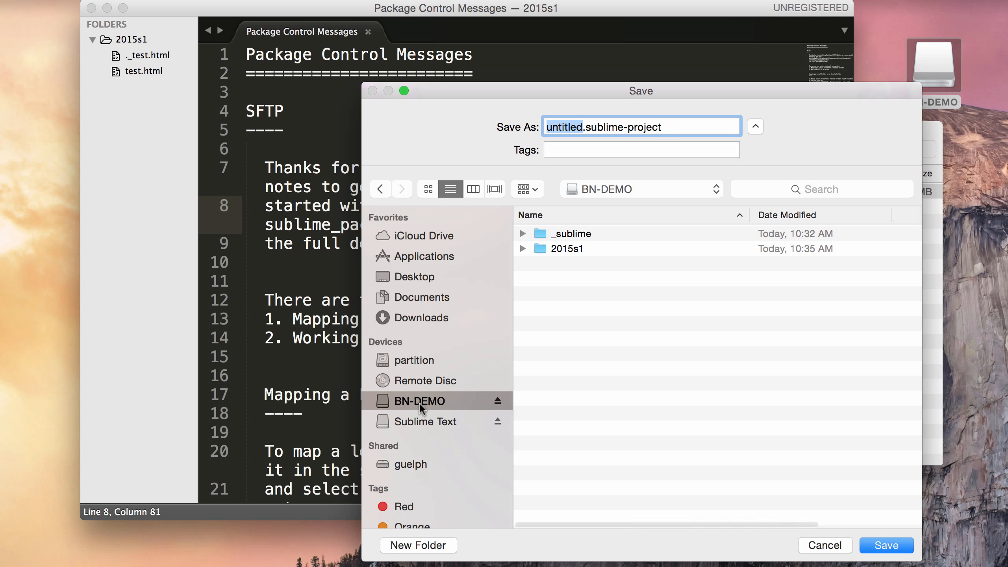
double_click(574, 249)
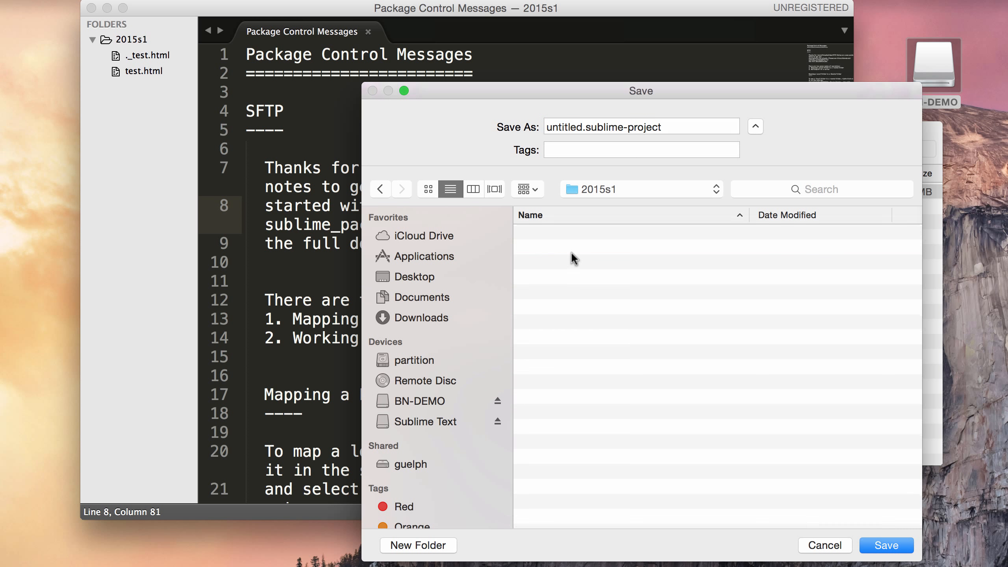
double_click(570, 128)
type("2015s1")
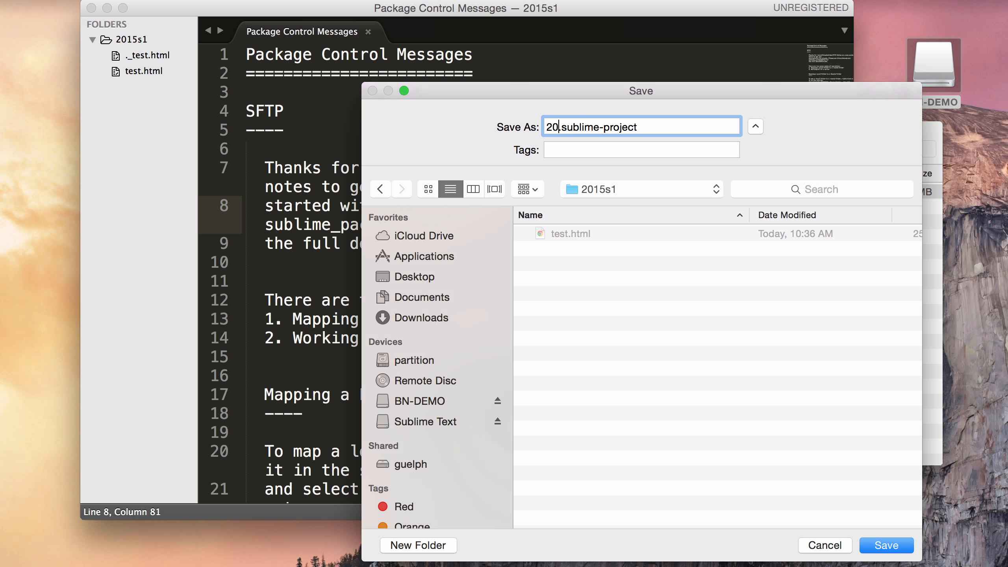
key("Return")
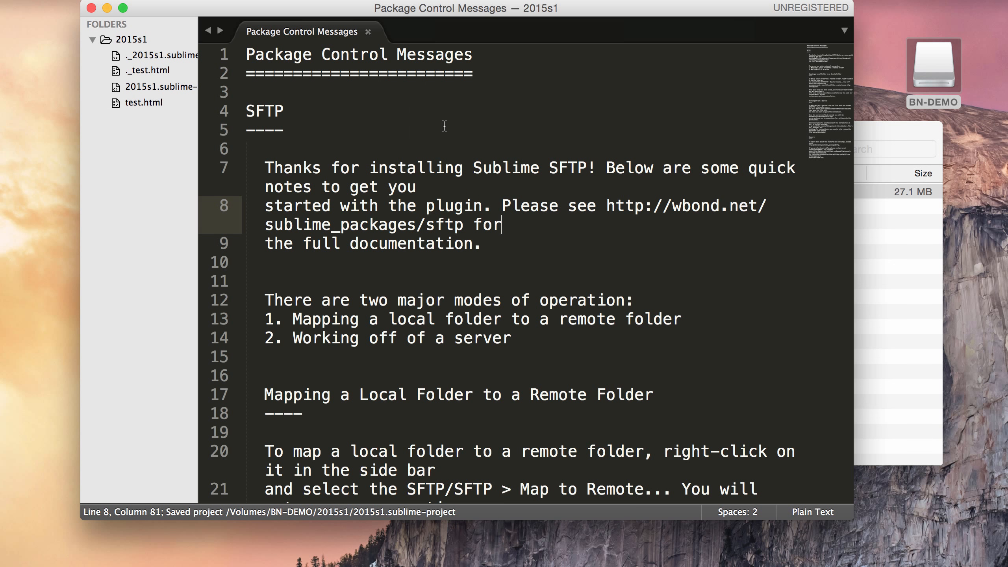
Step: Create sftp-config.json for the 2015s1 folder via SFTP/FTP > Map to Remote
left_click_drag(709, 16, 639, 15)
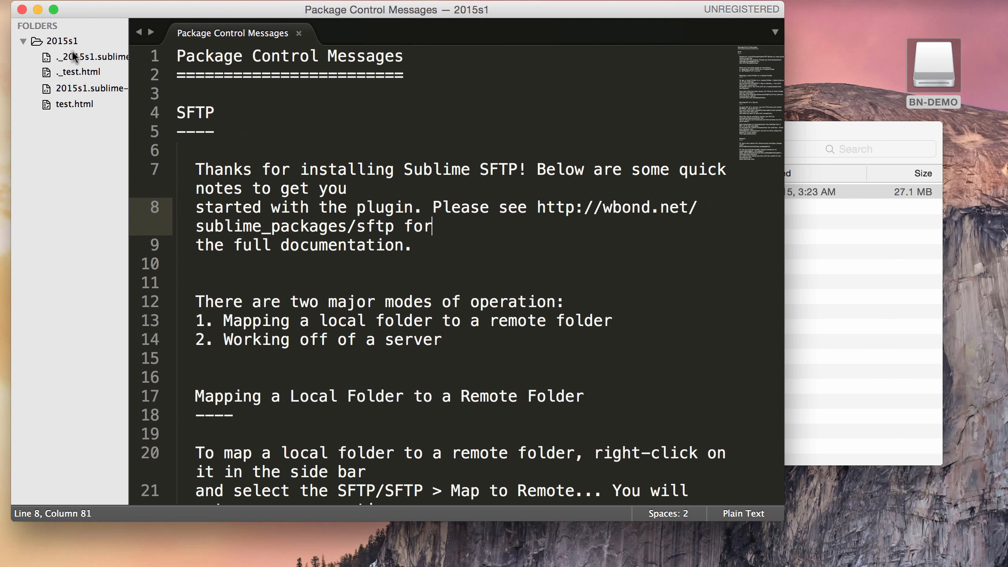
right_click(63, 44)
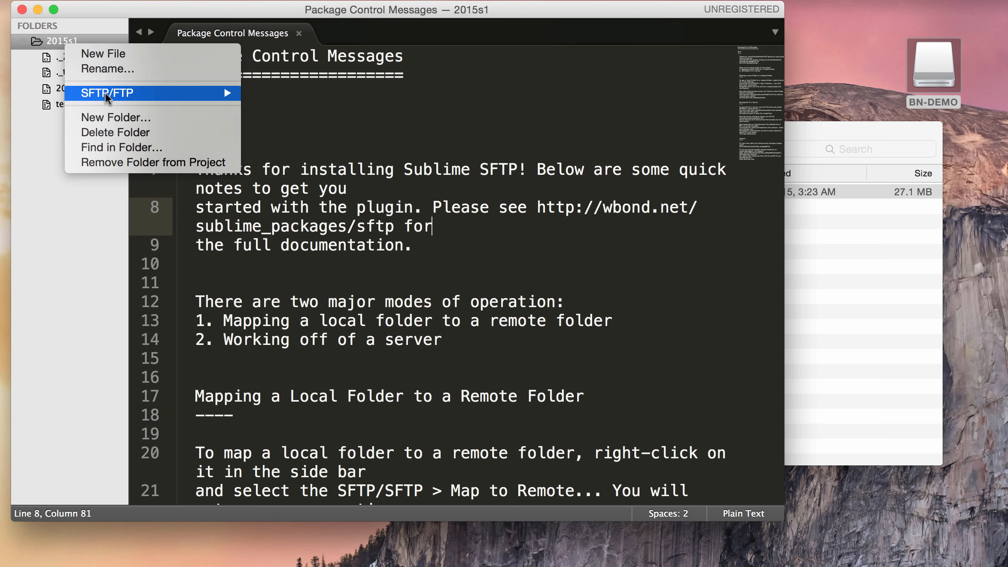
mouse_move(106, 93)
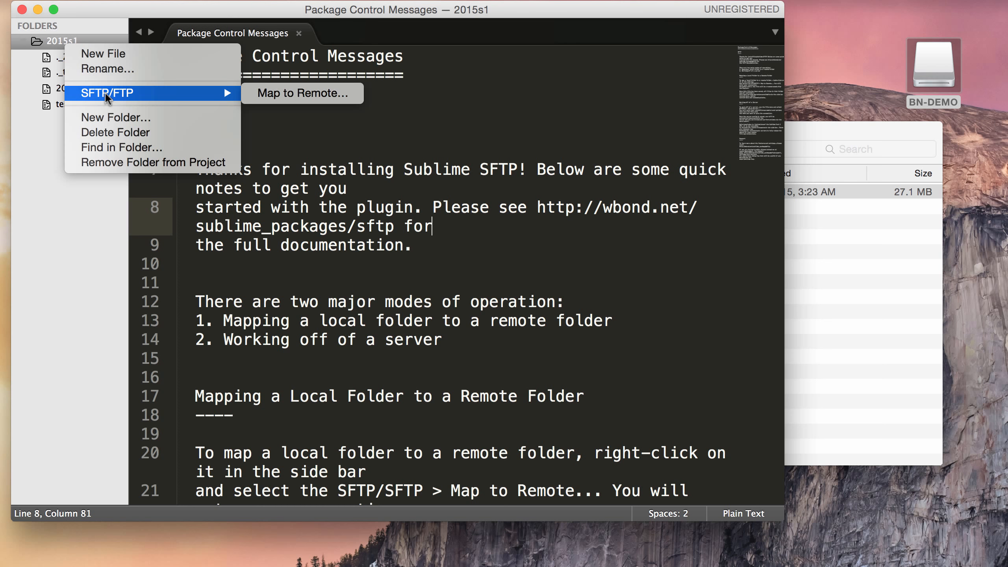
left_click(279, 93)
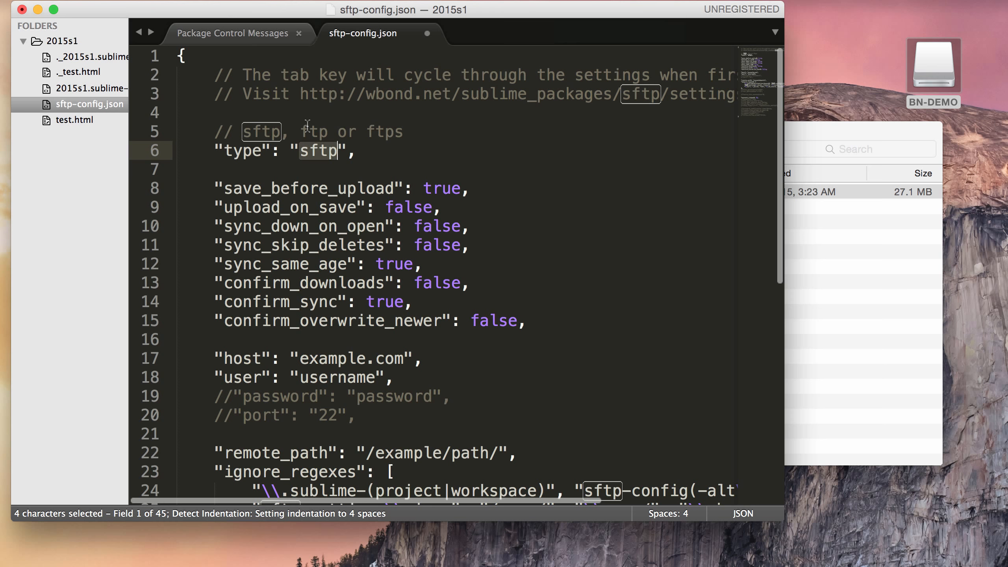
Step: Set type ftp, host micromedia.vaniercollege.qc.ca and user 2015s1 in sftp-config.json
left_click(319, 153)
key("BackSpace")
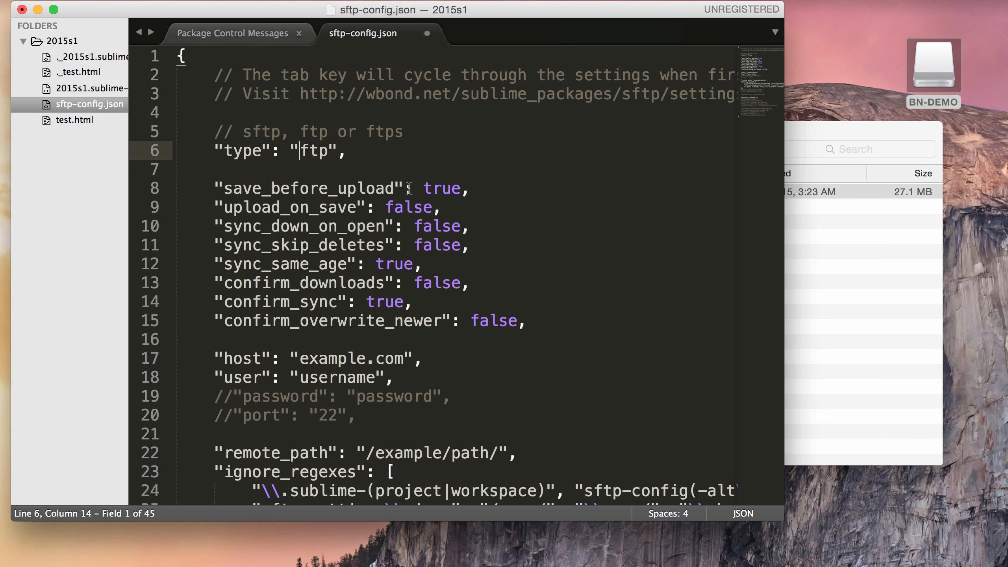
scroll(409, 189, "down", 2)
left_click_drag(403, 324, 303, 327)
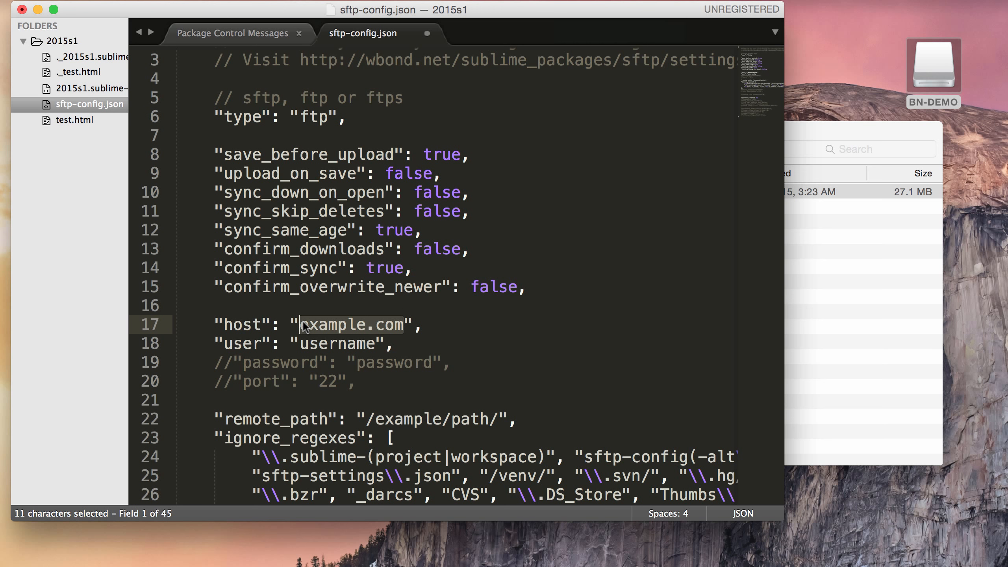
type("micromedia.")
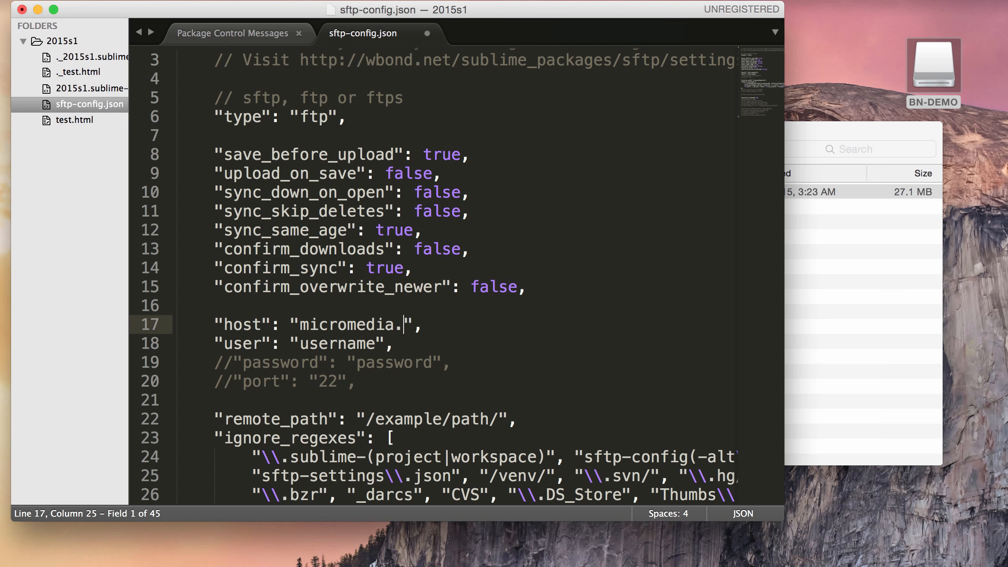
type("vaniercollege.q")
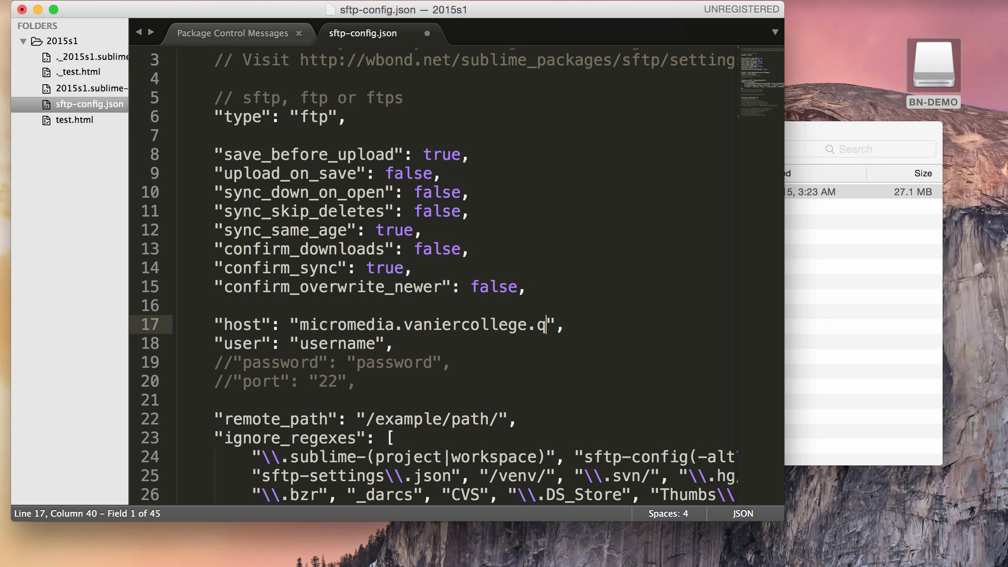
type("c.ca")
double_click(317, 344)
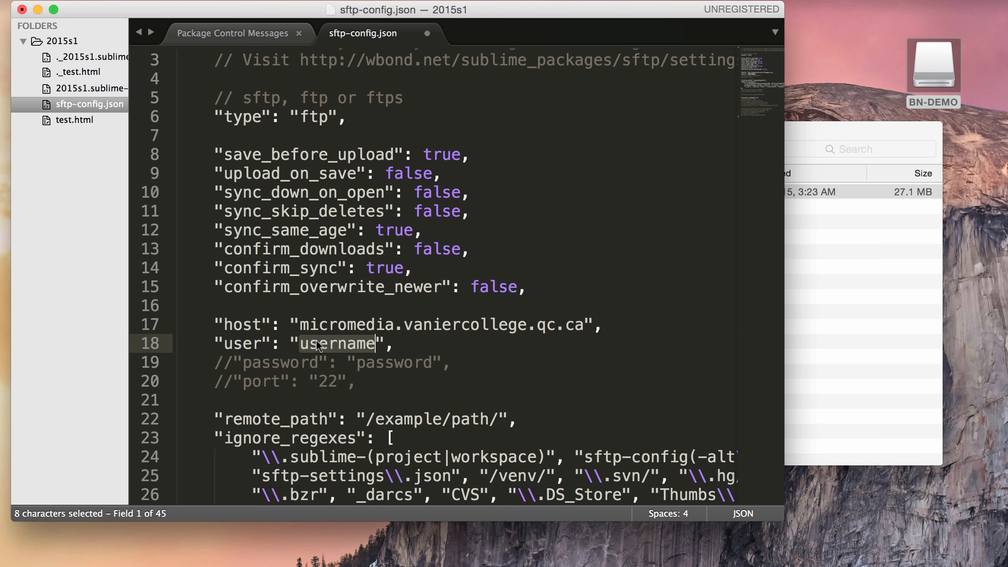
type("2015s1")
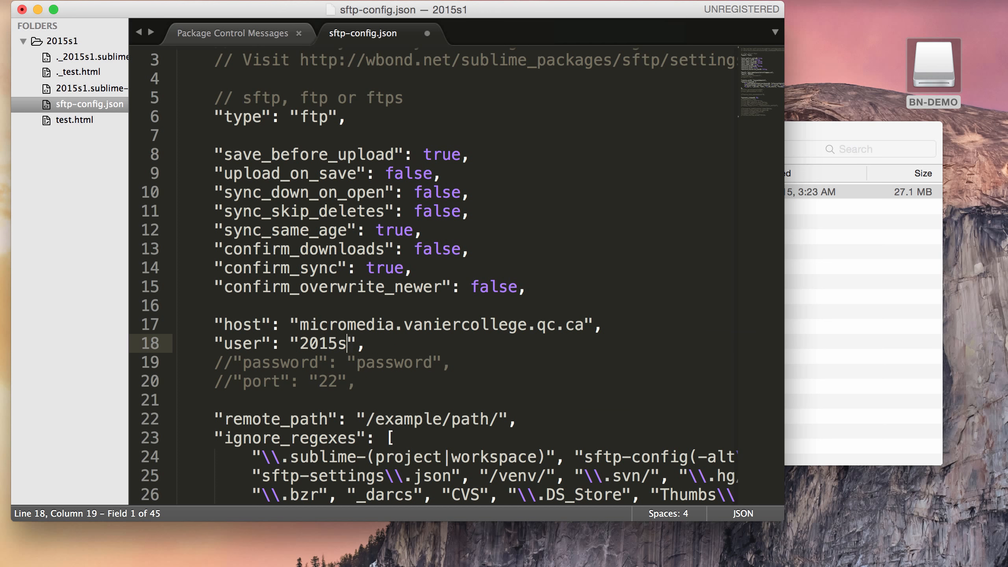
Step: Uncomment the password line and trim remote_path to "/"
left_click(234, 363)
key("BackSpace")
key("BackSpace")
double_click(381, 362)
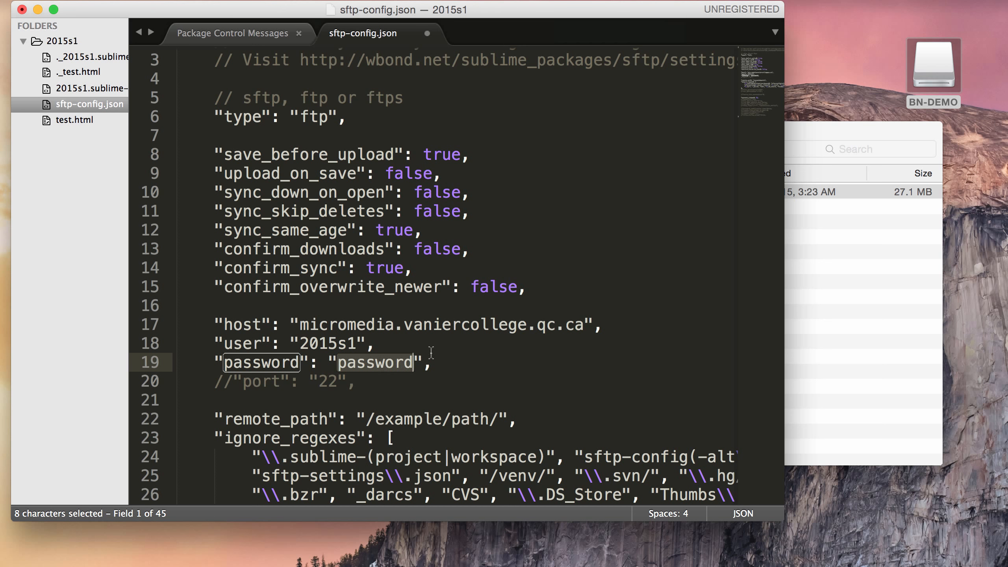
left_click(460, 350)
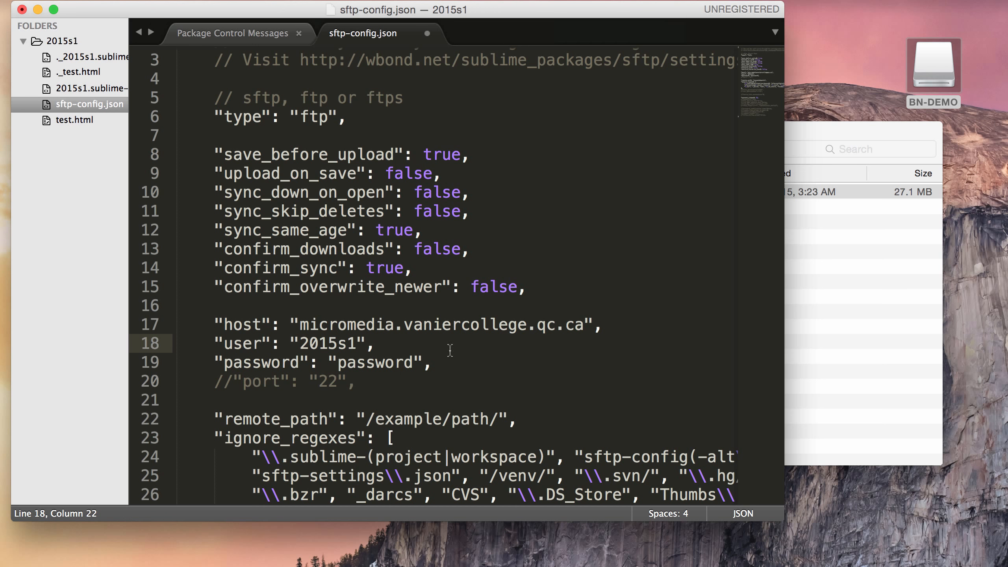
left_click(500, 419)
key("BackSpace")
key("BackSpace")
key("BackSpace")
key("BackSpace")
key("BackSpace")
key("BackSpace")
key("BackSpace")
key("BackSpace")
key("BackSpace")
key("BackSpace")
key("BackSpace")
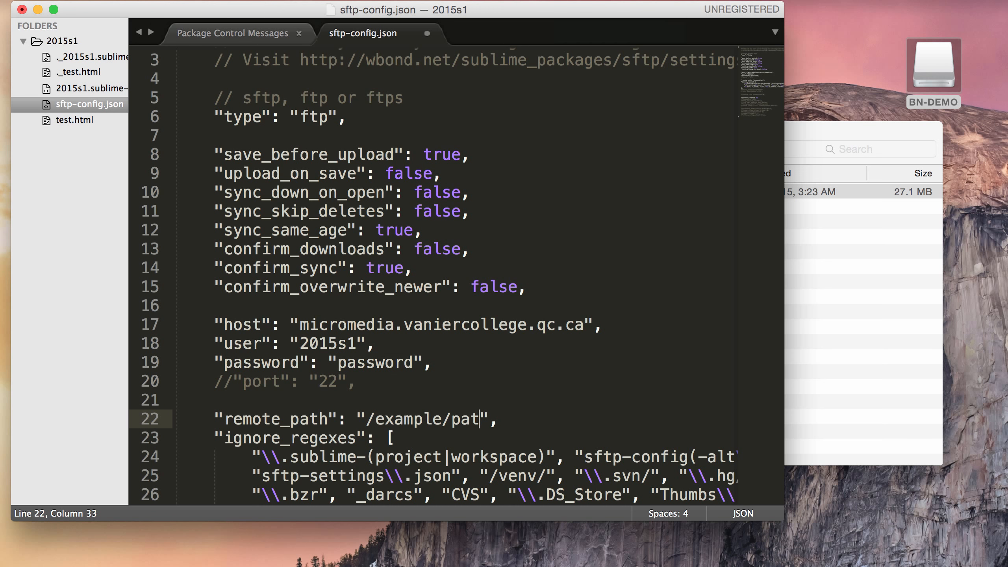
key("BackSpace")
key("BackSpace")
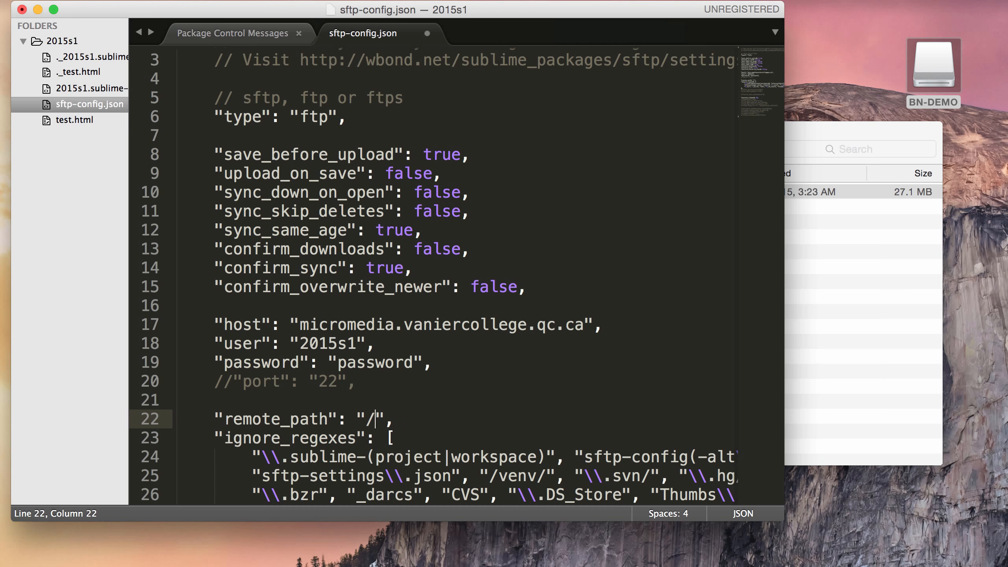
left_click_drag(379, 419, 366, 419)
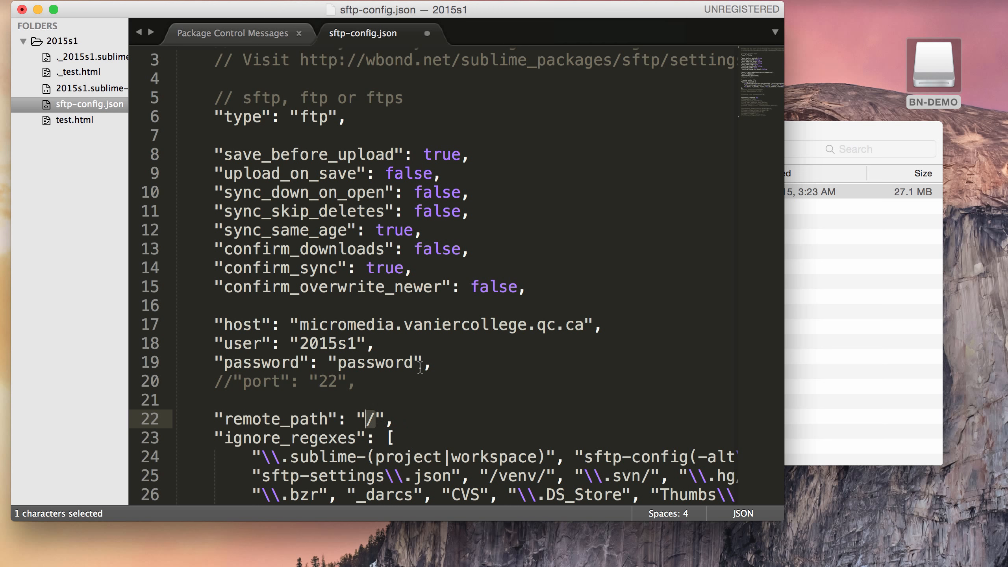
left_click(420, 368)
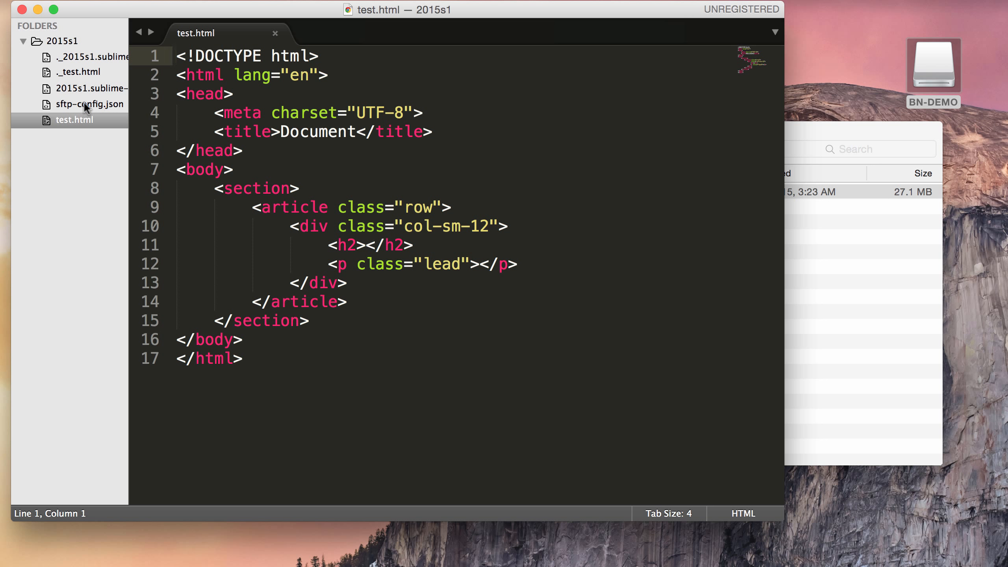
Step: Browse the remote server and download its hypertext folder into the 2015s1 project
right_click(69, 41)
mouse_move(118, 92)
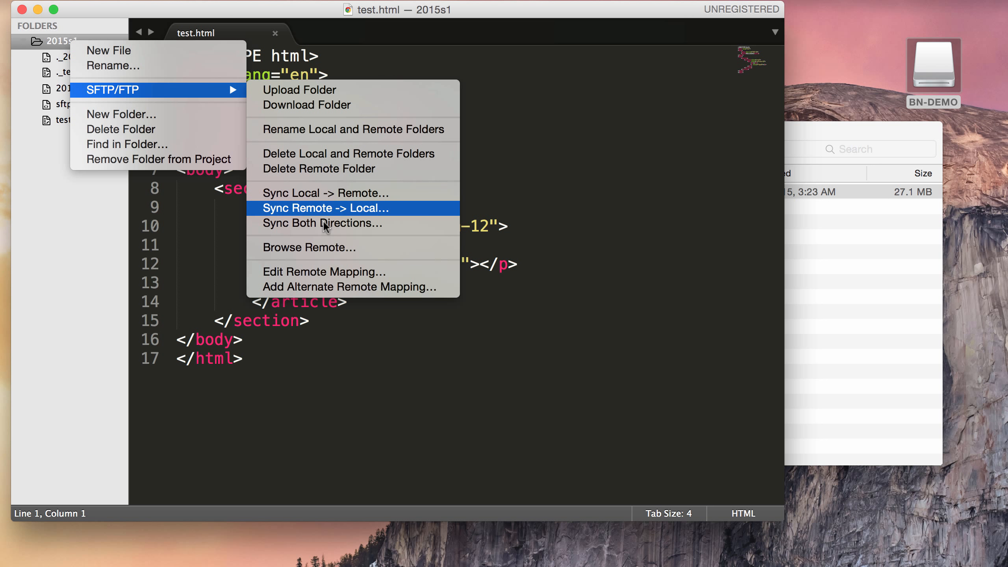
left_click(330, 248)
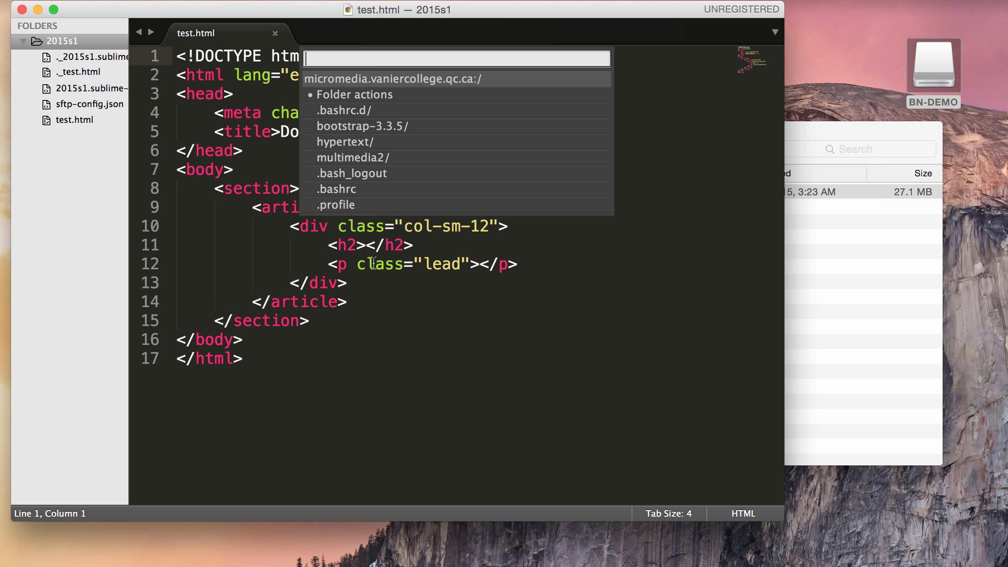
left_click(358, 142)
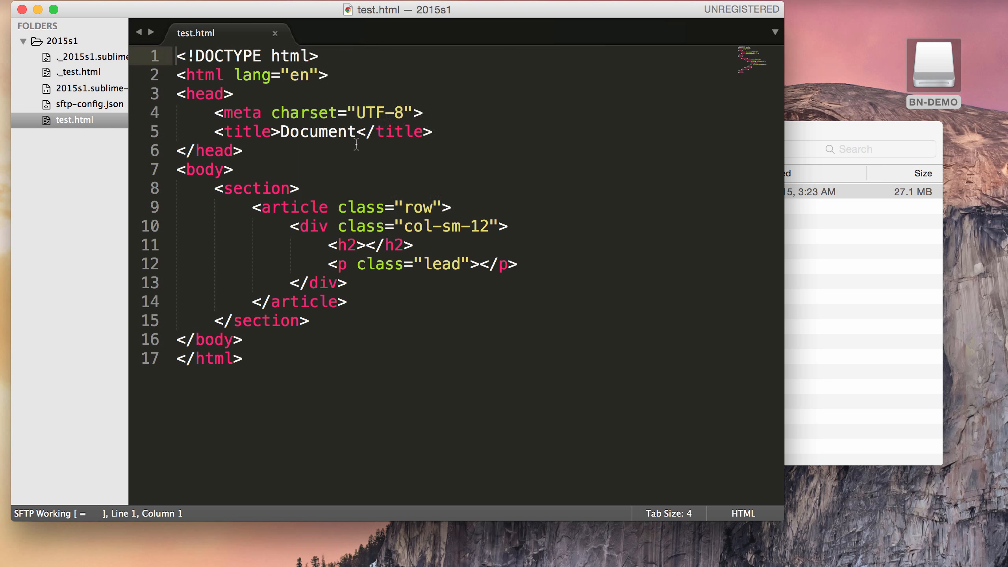
left_click(366, 95)
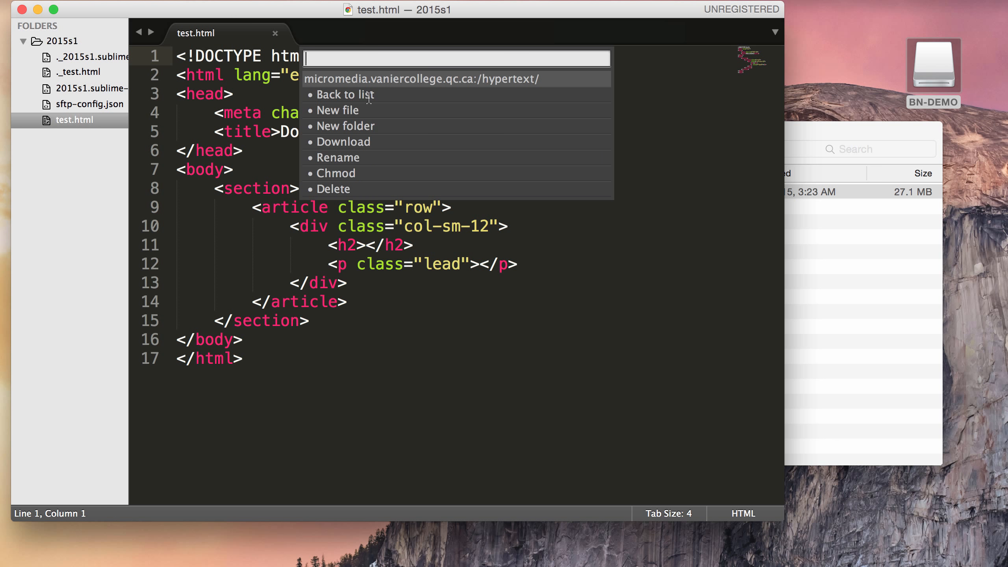
left_click(341, 143)
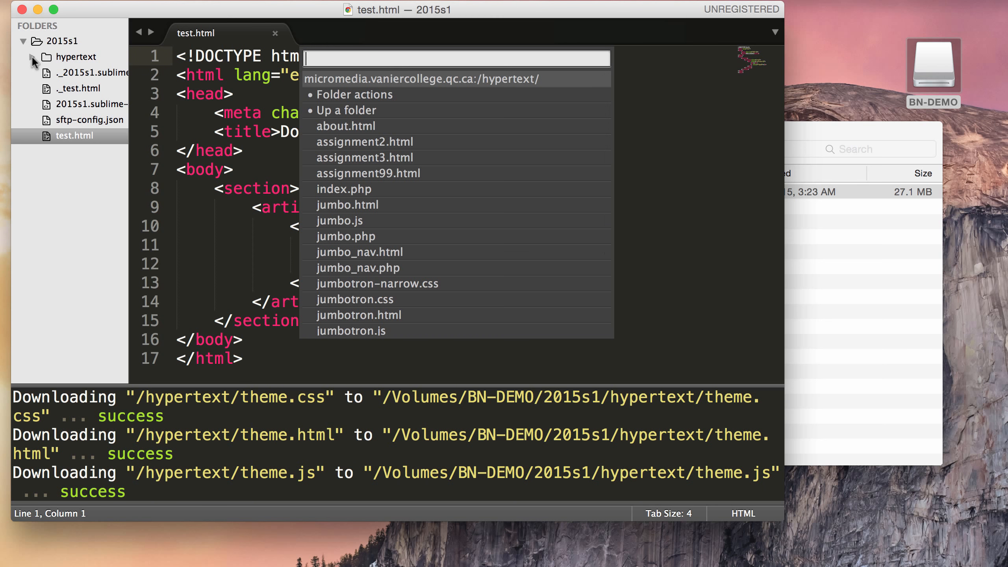
left_click(143, 130)
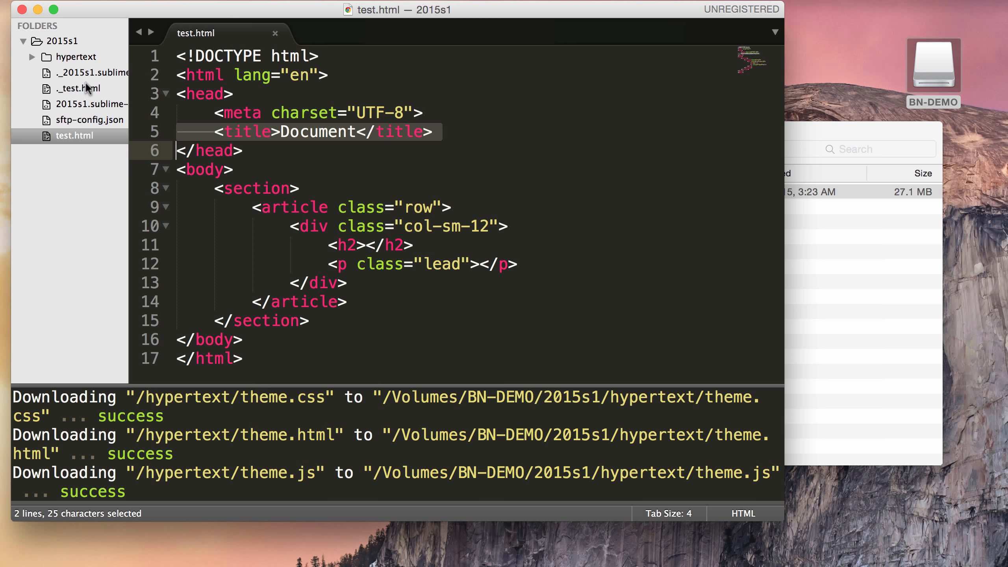
Step: Open hypertext/index.php, add <p>uploaded by Sublime</p> after the existing paragraph, and save
left_click(33, 56)
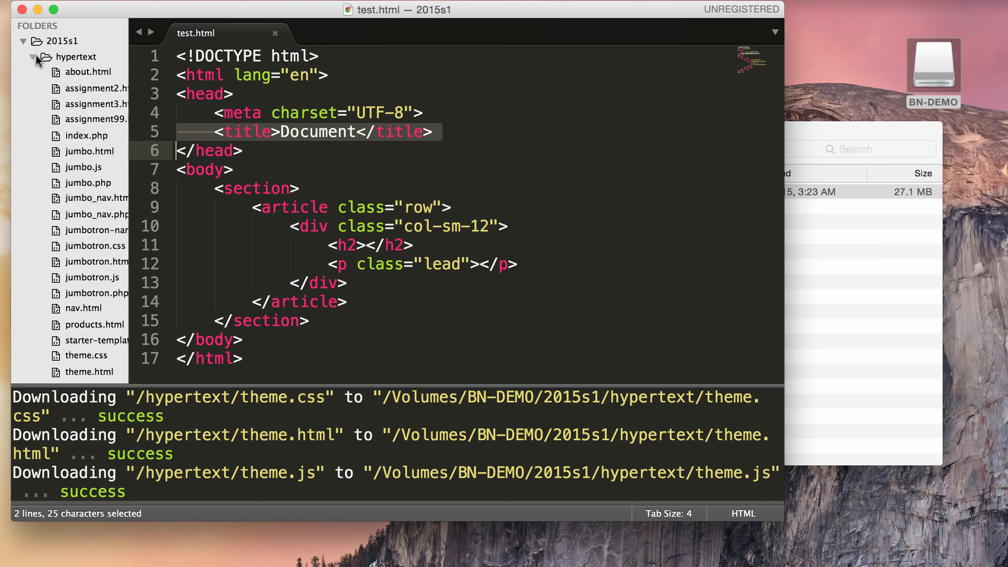
double_click(85, 137)
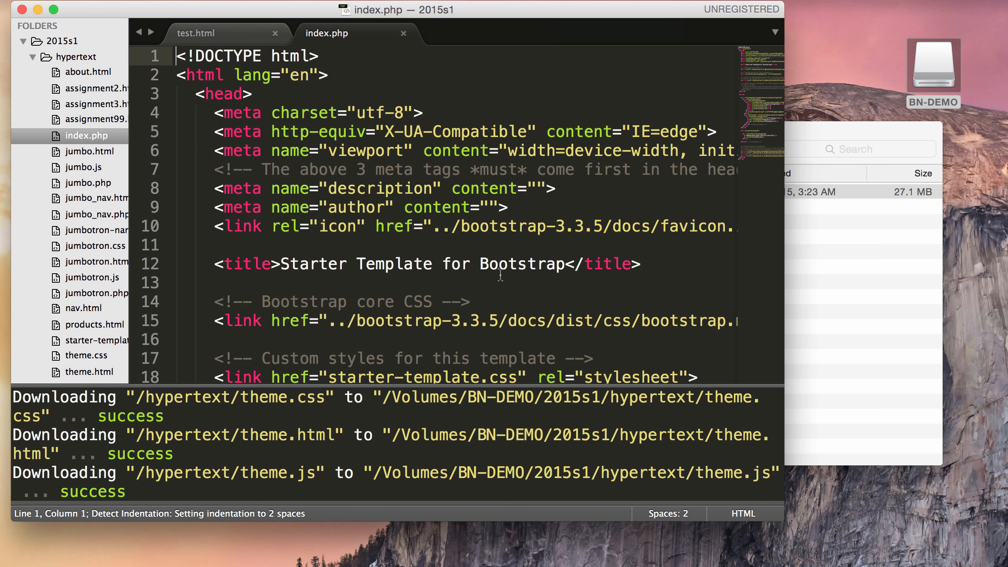
left_click_drag(784, 515, 997, 559)
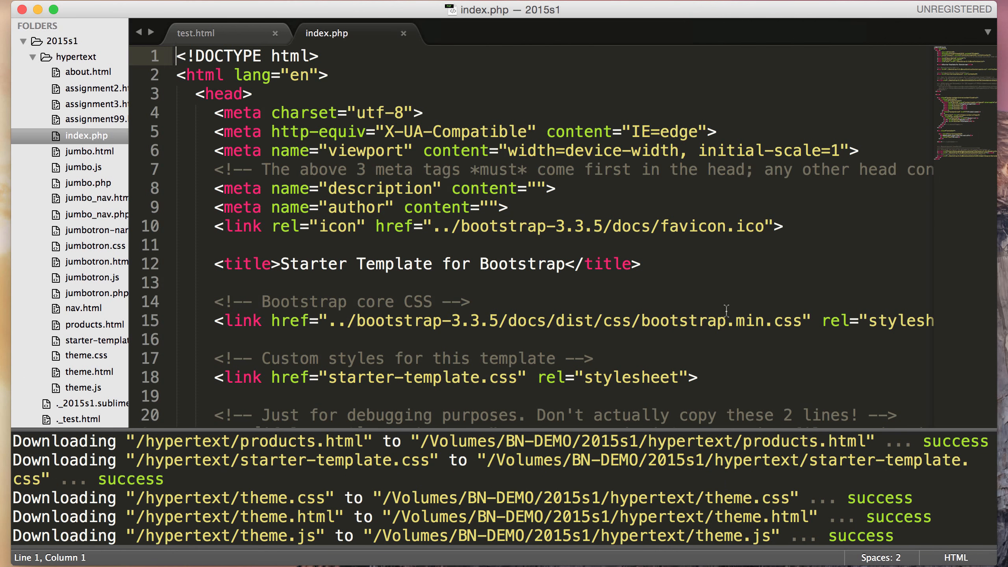
scroll(726, 312, "down", 10)
scroll(726, 312, "down", 7)
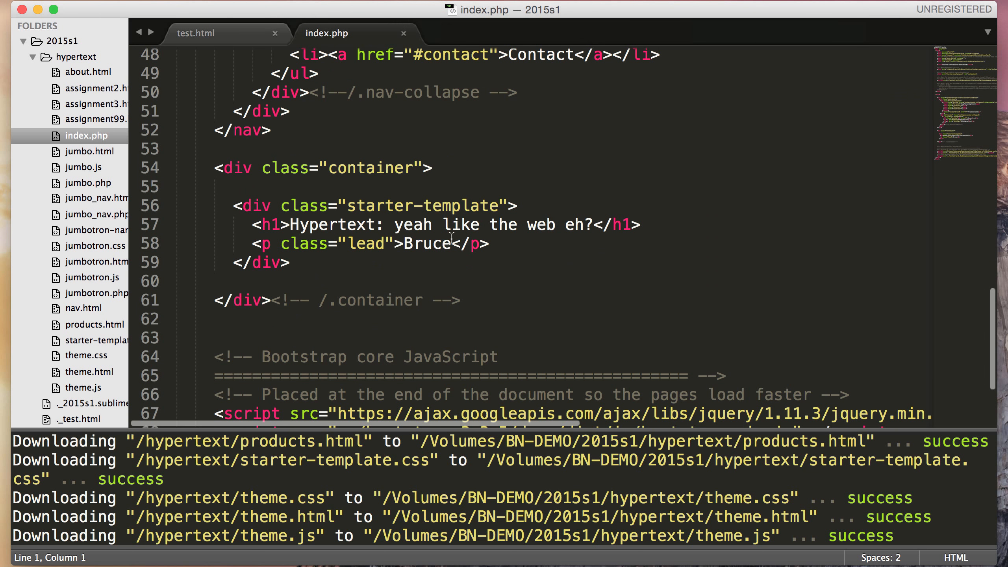
left_click(454, 243)
left_click(498, 238)
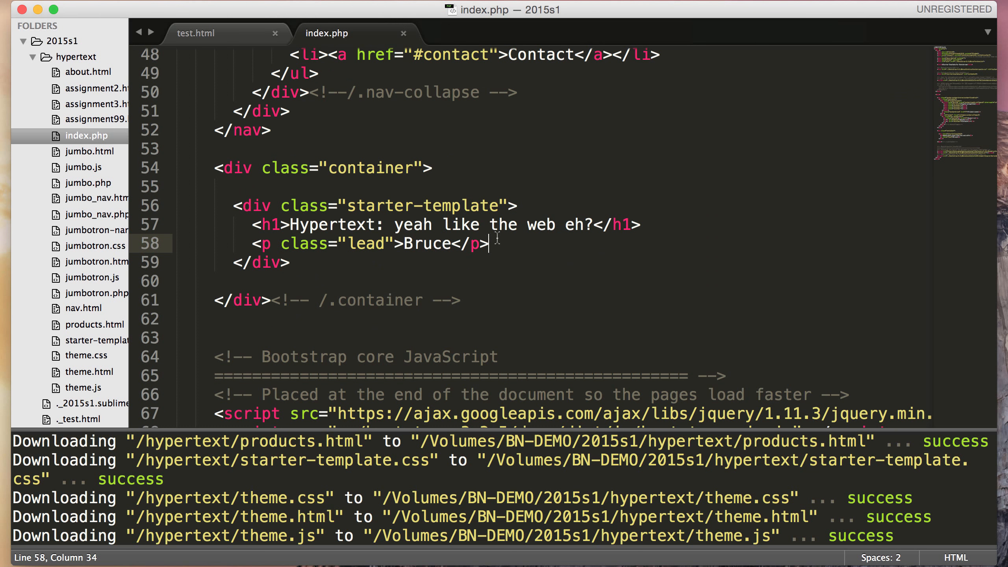
key("Return")
type("<p")
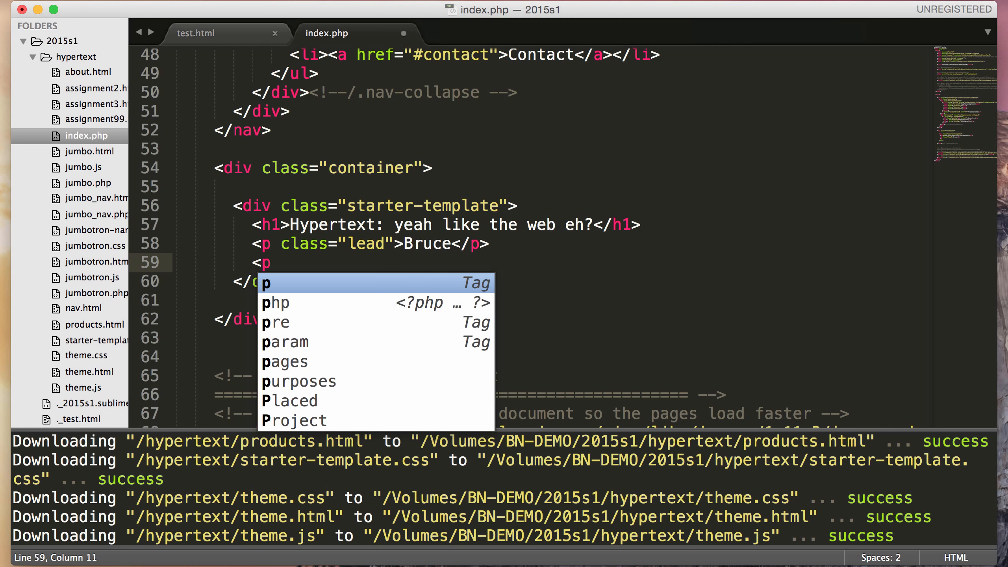
type(">")
type("uploaded")
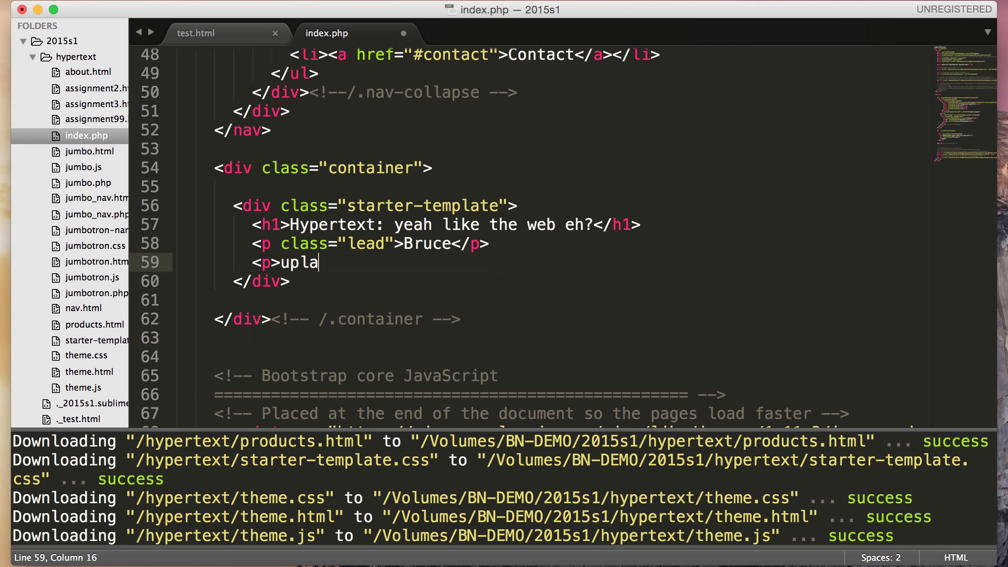
type(" by Su")
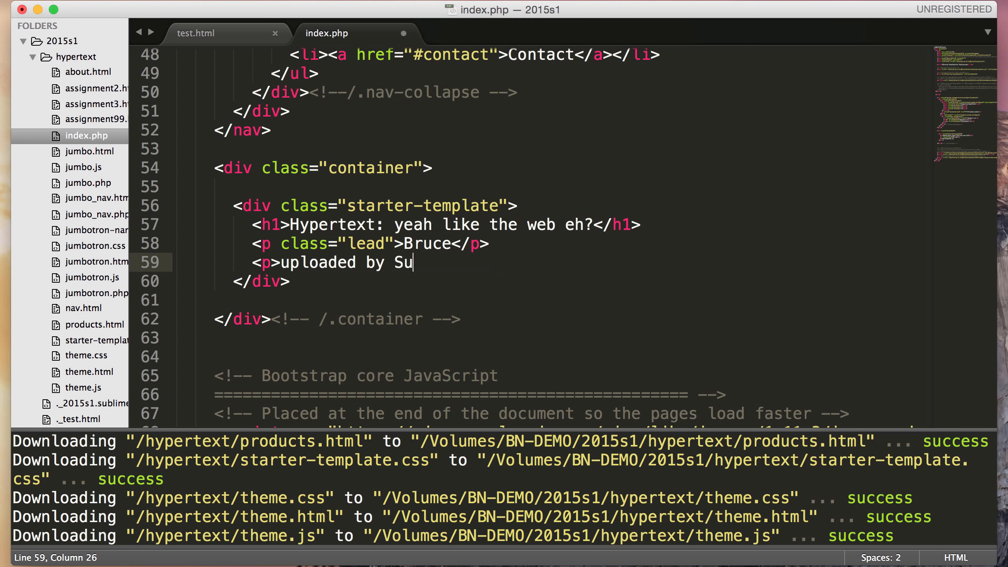
type("blime</p>")
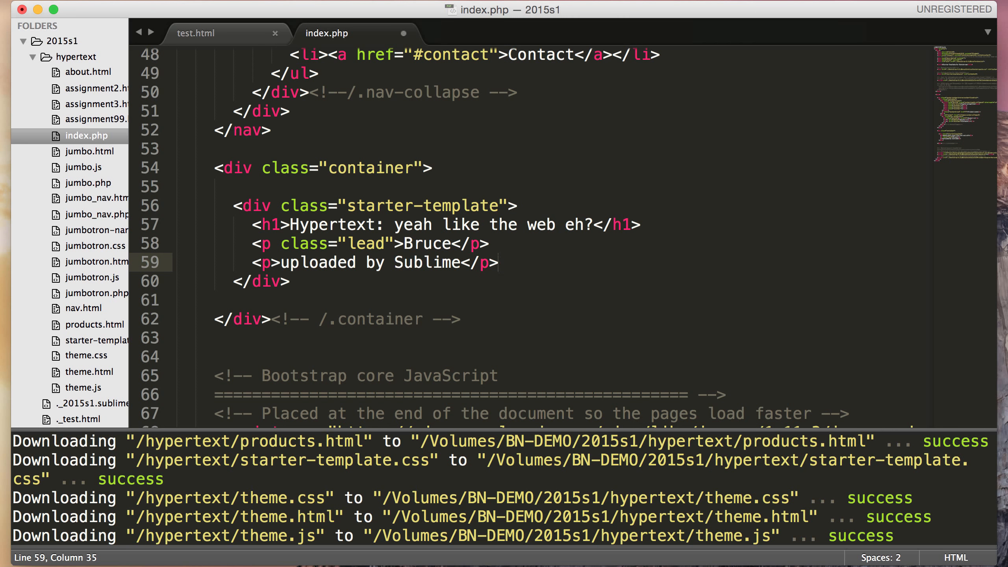
key("super+s")
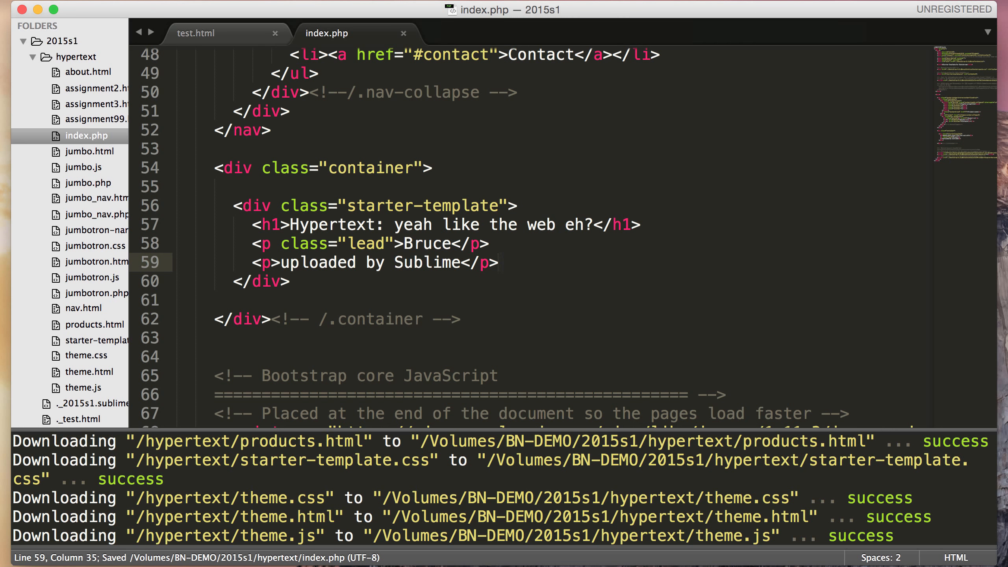
Step: Upload index.php to the server with SFTP/FTP > Upload File
right_click(608, 186)
mouse_move(683, 219)
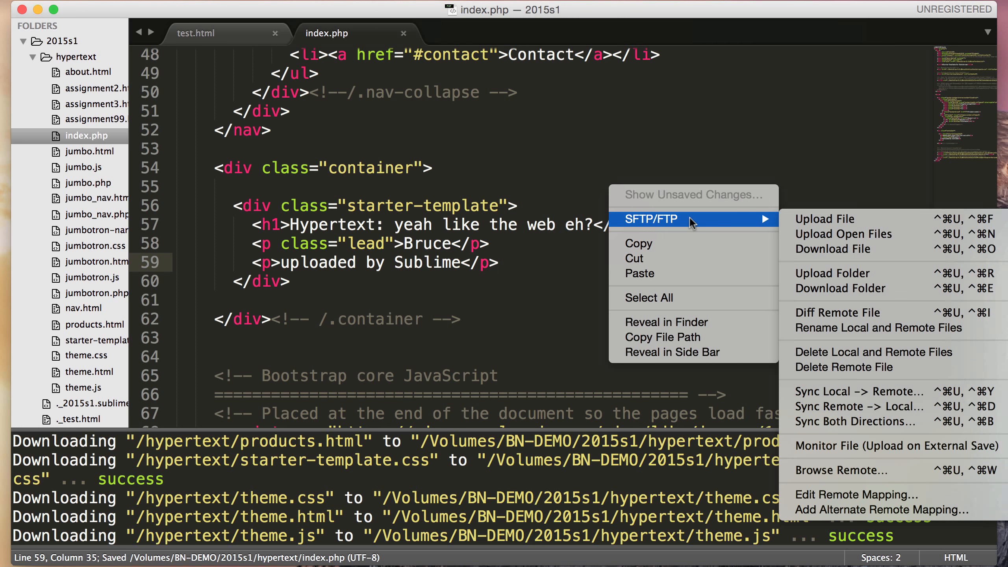
left_click(810, 225)
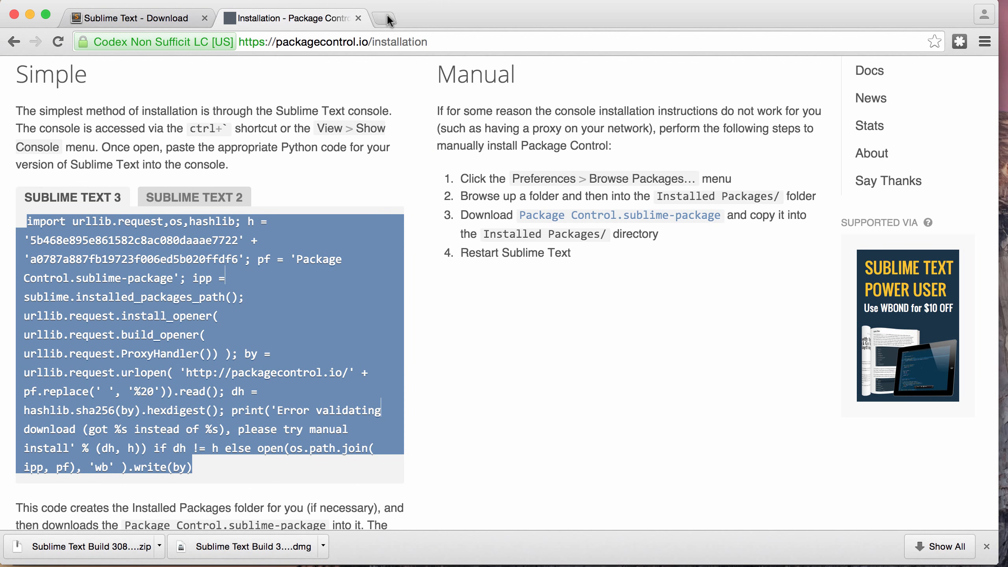
Step: Search for the instructor's course site and open a student site under Hypertext
left_click(387, 16)
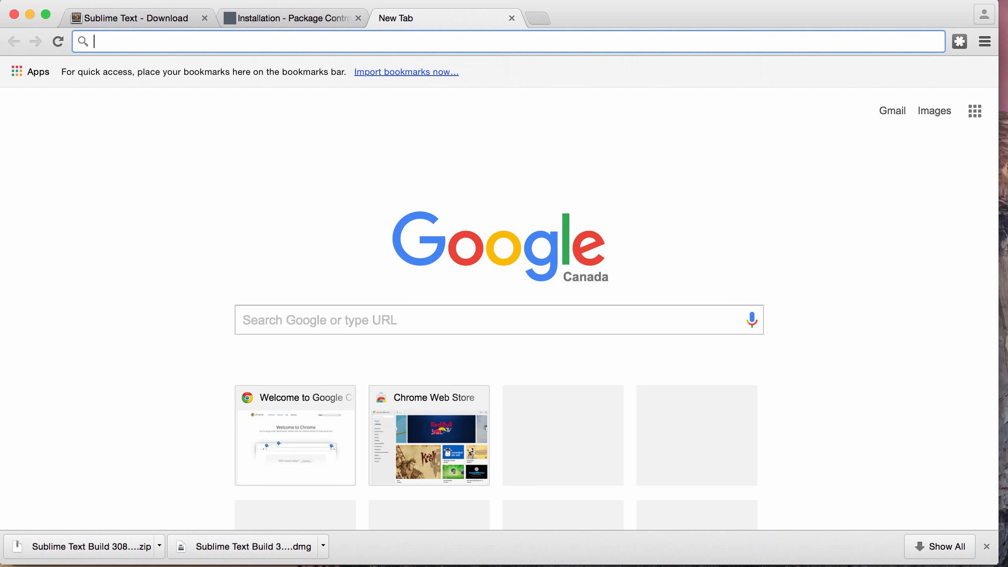
type("bruce norton")
key("Return")
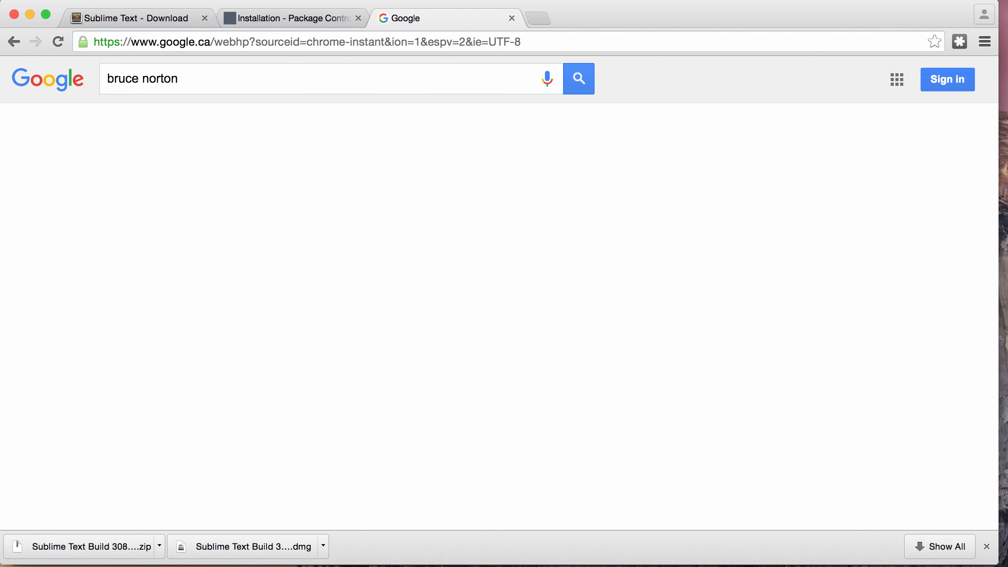
left_click(241, 203)
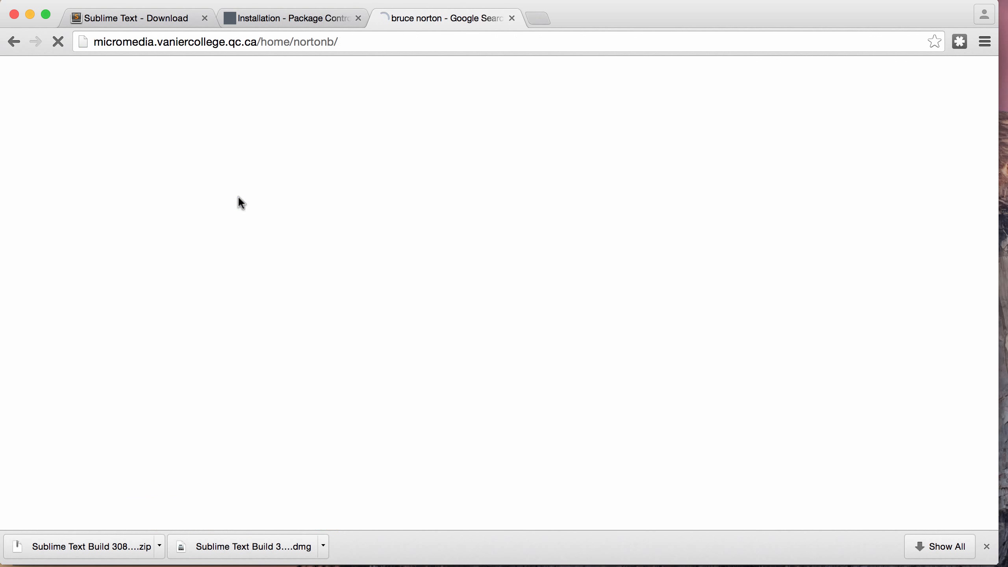
left_click(58, 133)
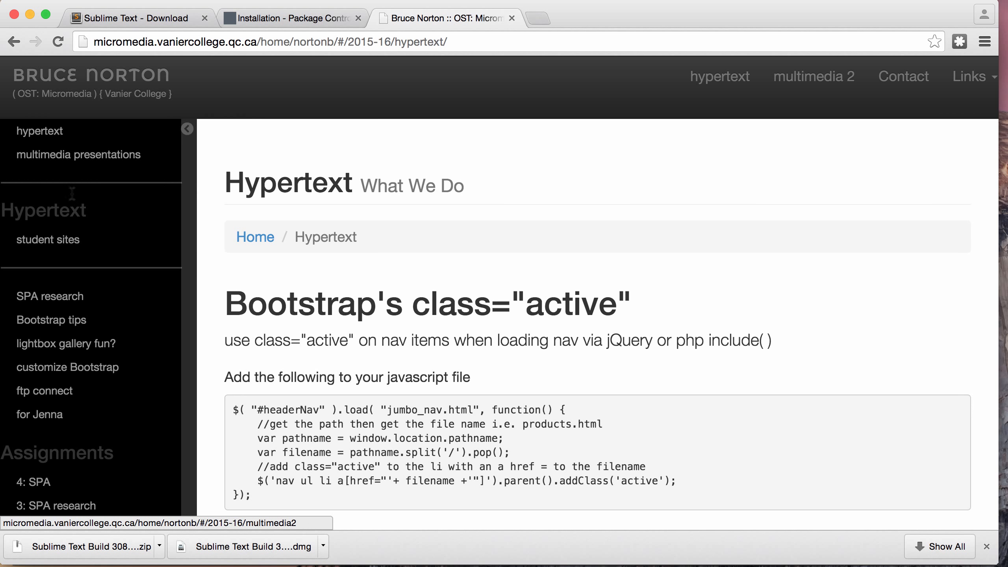
left_click(69, 241)
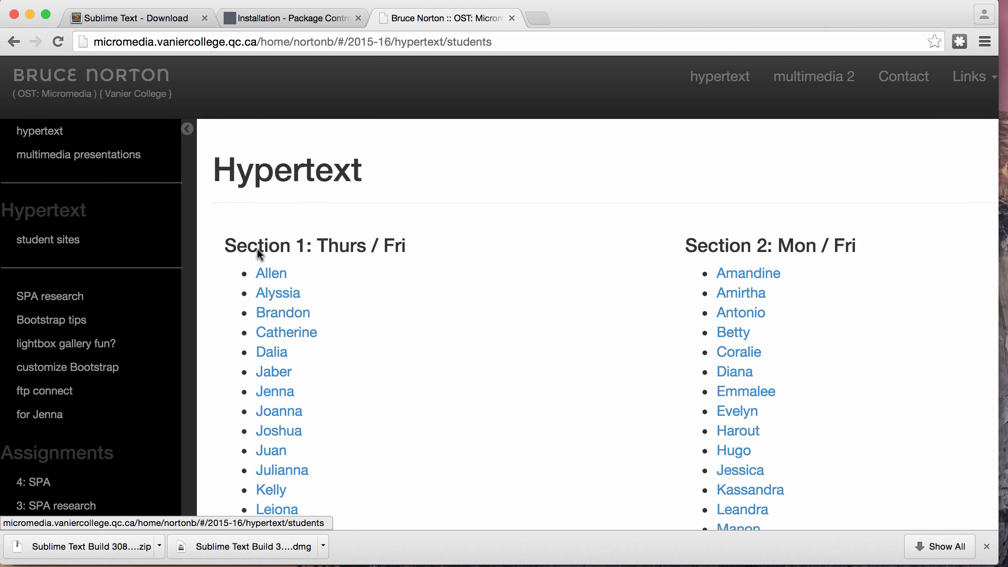
left_click(279, 275)
Step: Change the URL to 2015s1, confirm the "uploaded by Sublime" line, and return to the download tab
double_click(315, 41)
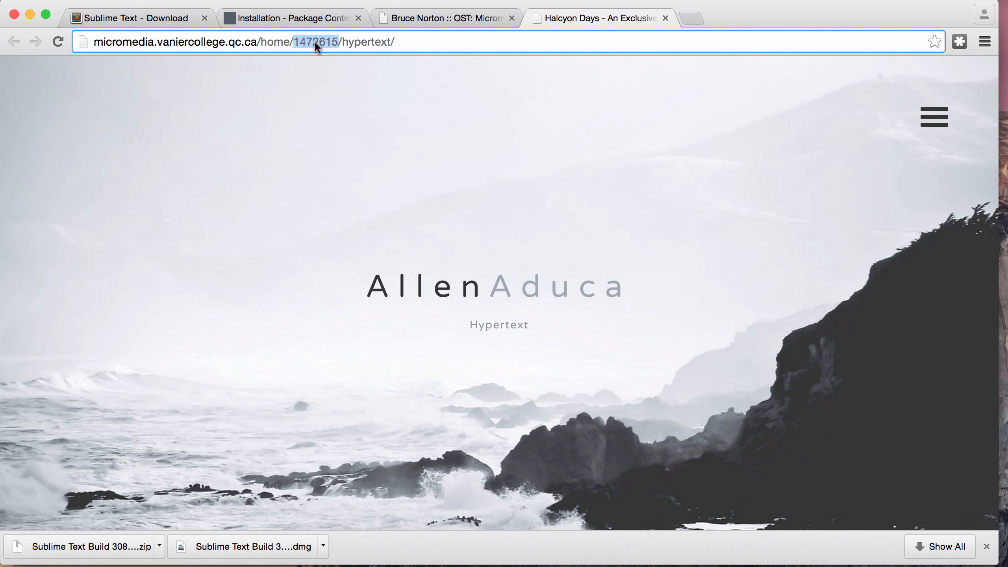
type("2015s1")
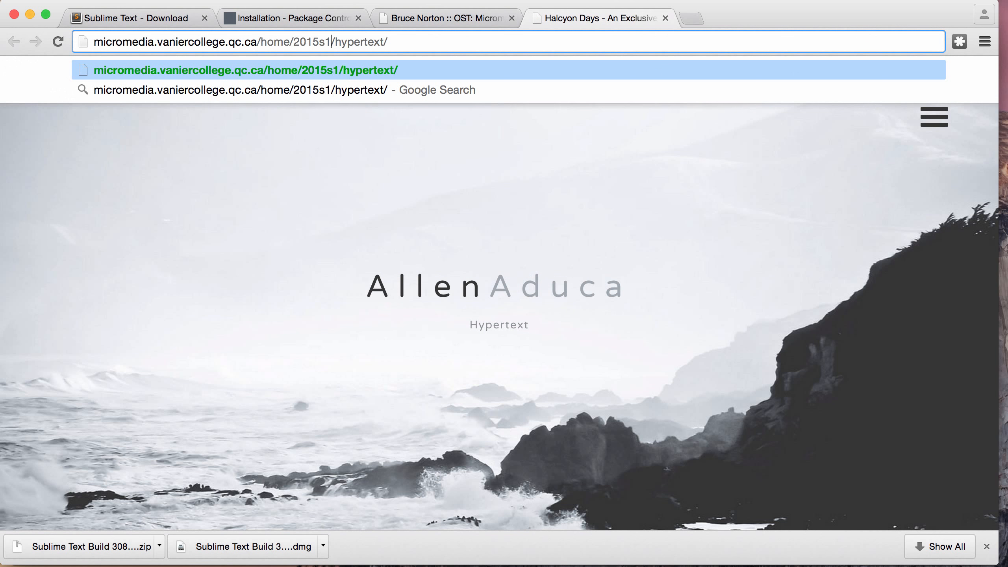
key("Return")
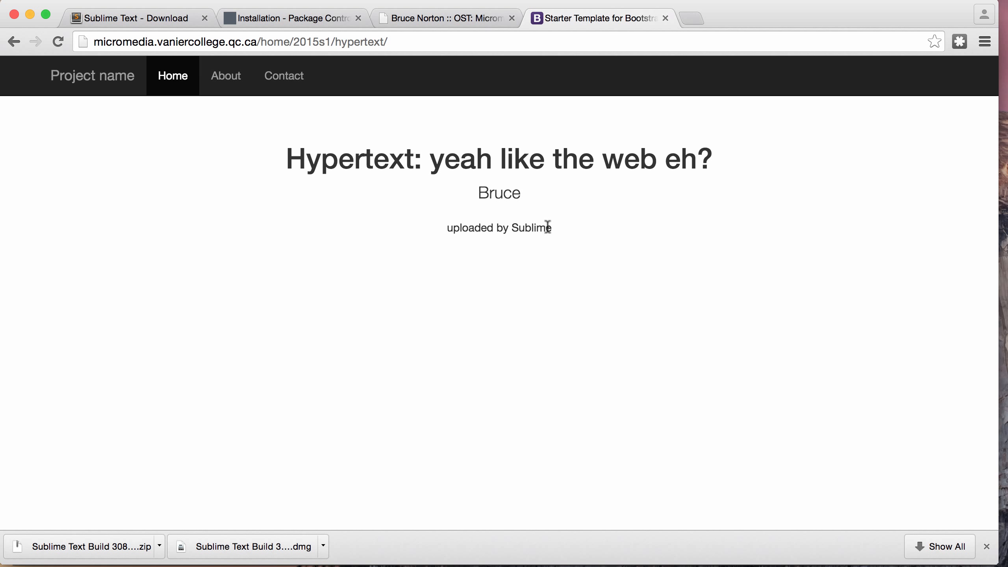
left_click_drag(557, 227, 441, 229)
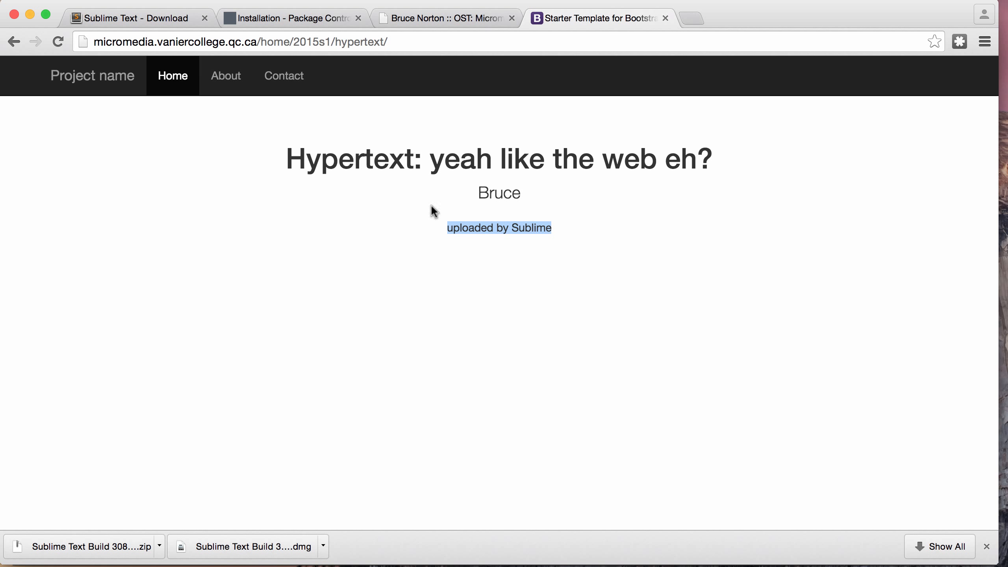
left_click(156, 18)
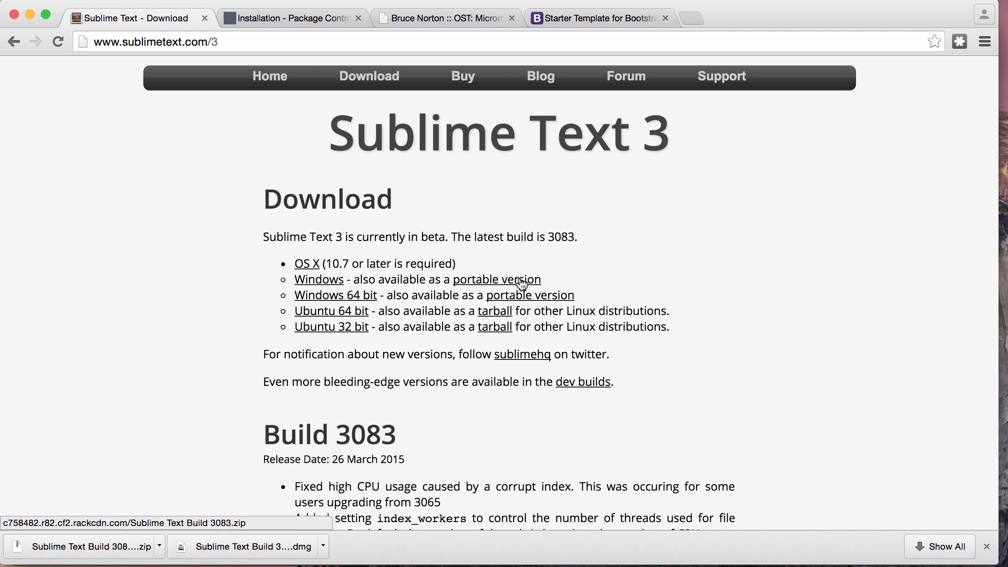
Step: Download the Windows 64-bit portable zip and unzip Sublime Text Build 3083 x64.zip in Downloads
left_click(545, 301)
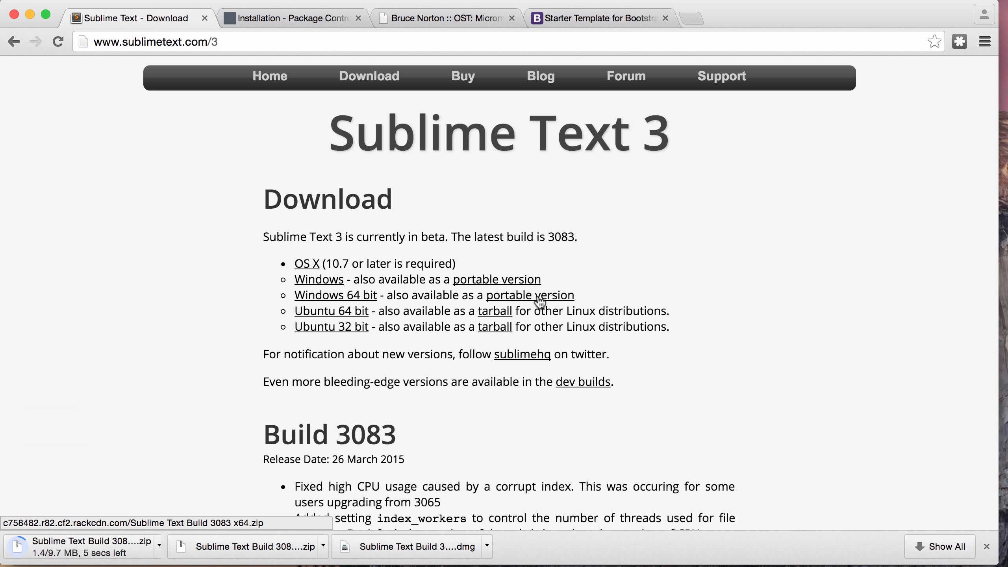
left_click(160, 551)
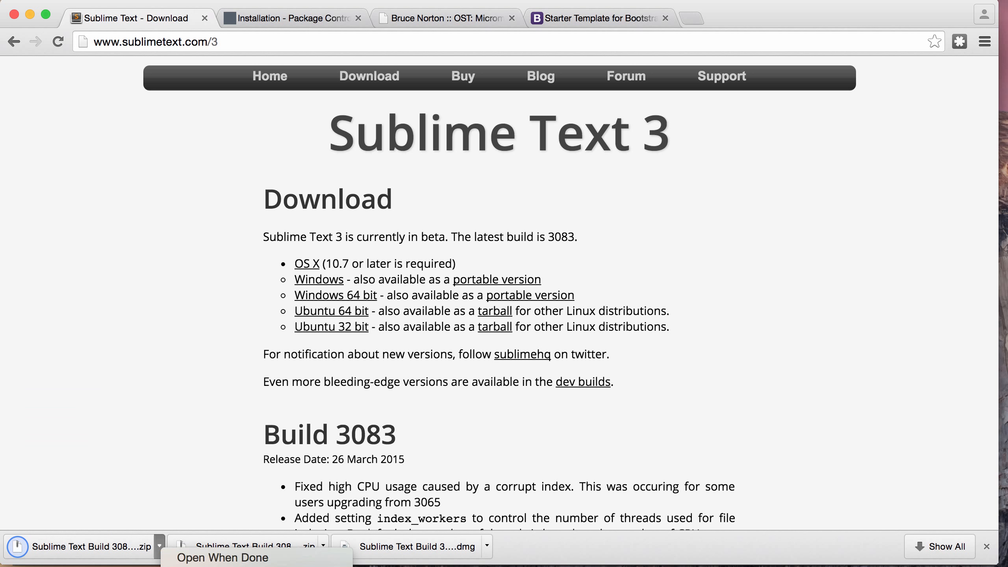
left_click(222, 558)
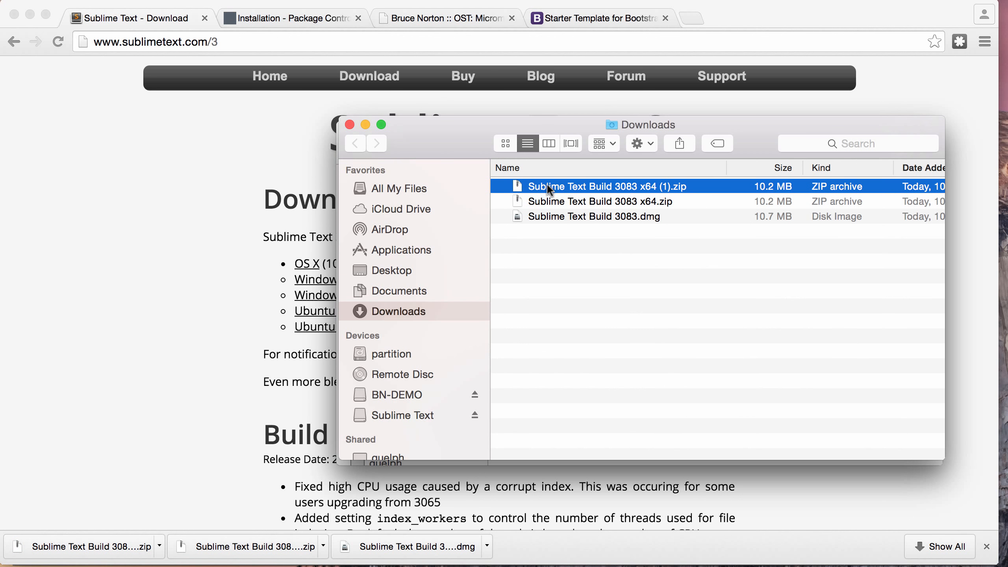
left_click(556, 207)
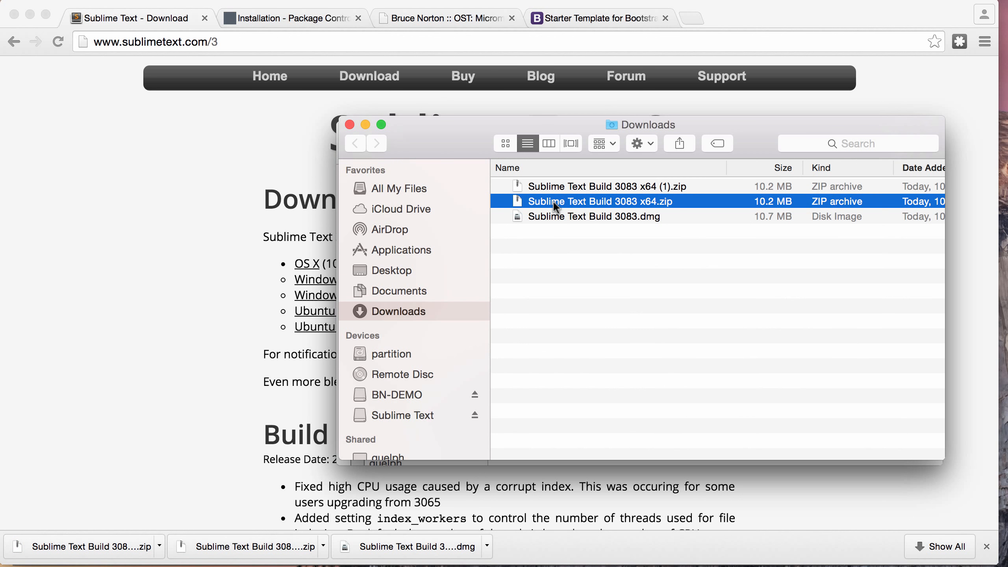
double_click(589, 200)
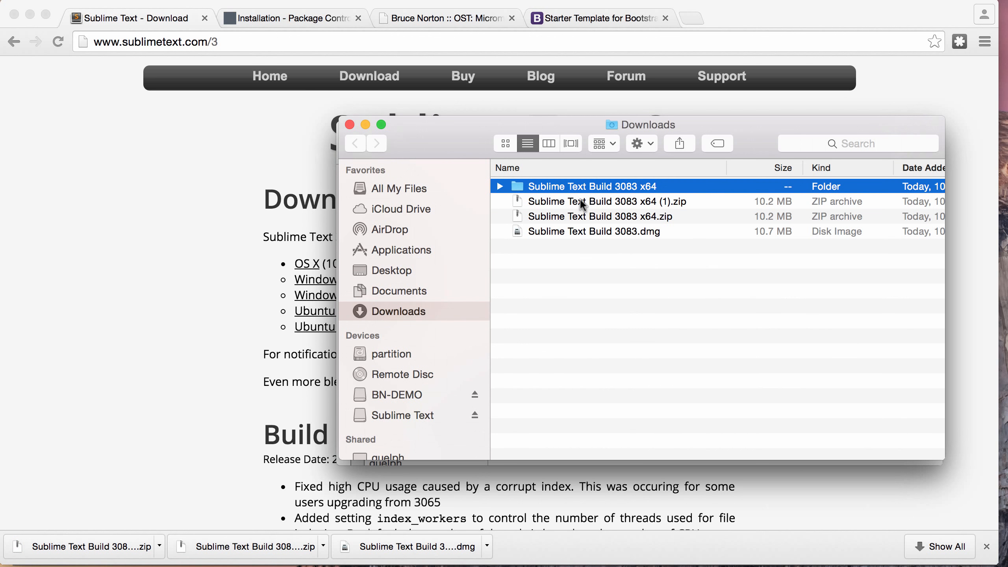
Step: Copy the extracted Sublime Text Build 3083 x64 folder into the _sublime folder on BN-DEMO
left_click(535, 187)
left_click(520, 187)
left_click(412, 395)
double_click(564, 191)
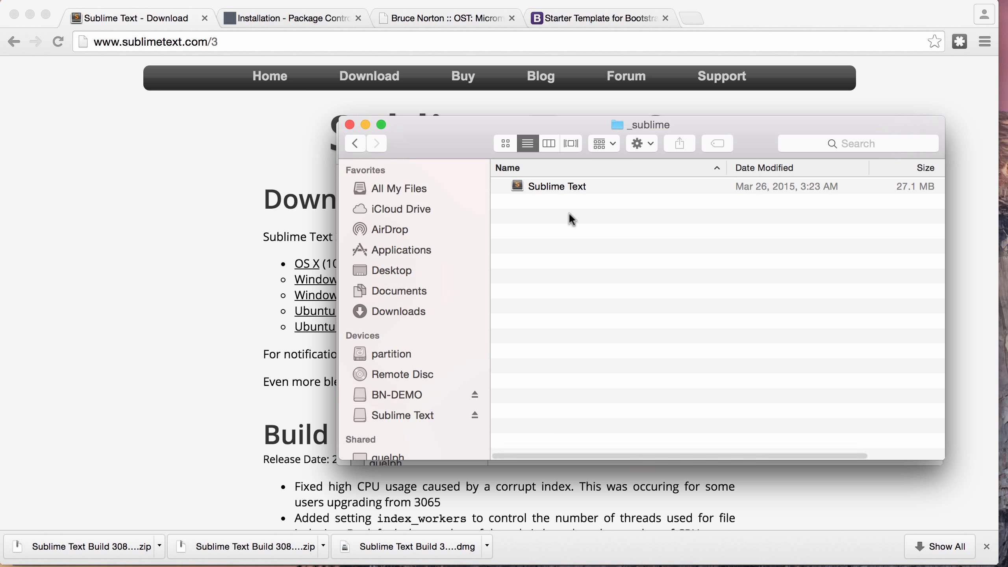
key("super+v")
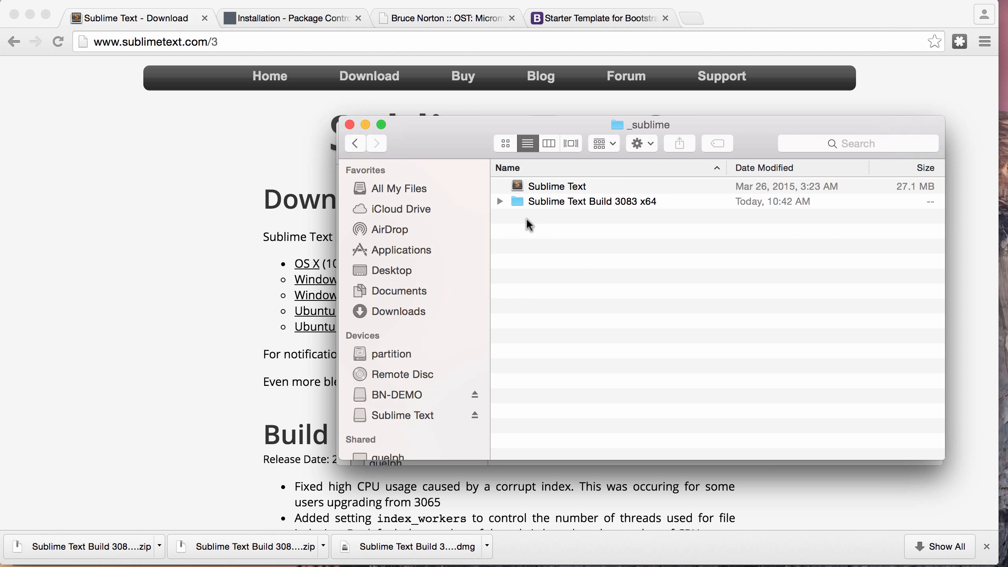
Step: Expand the copied folder and locate sublime_text.exe among its files
left_click(500, 201)
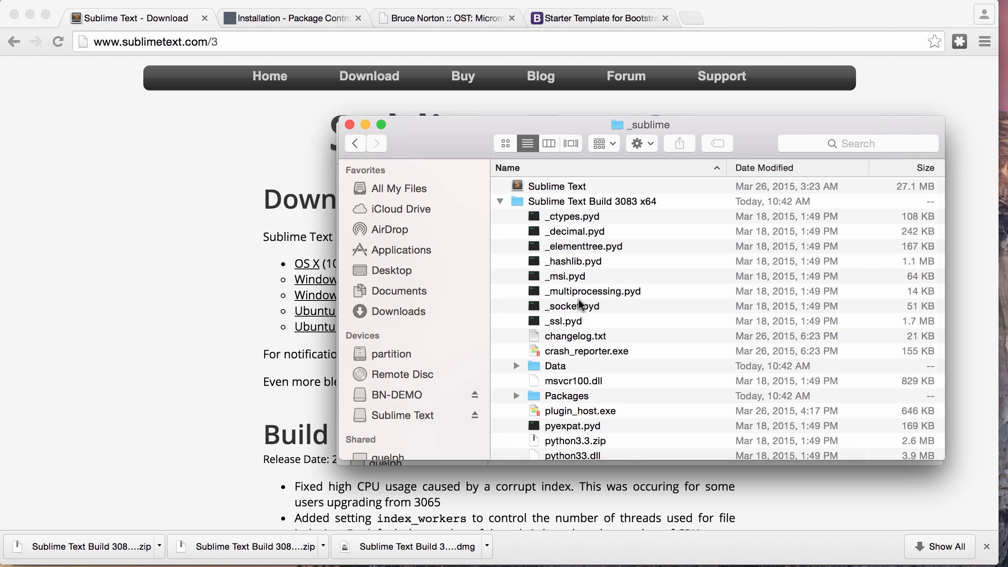
scroll(580, 306, "down", 5)
scroll(581, 294, "up", 5)
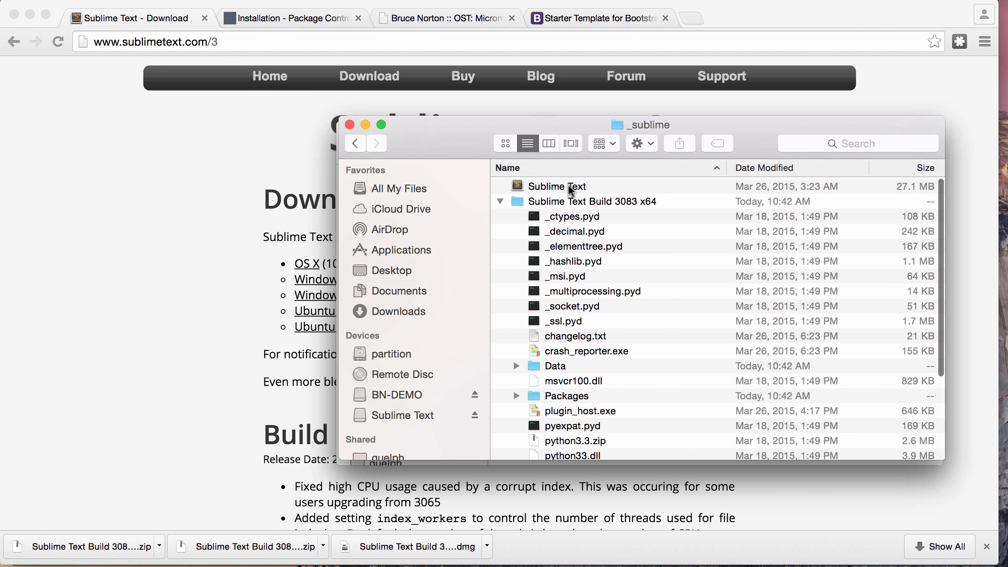
left_click(571, 187)
scroll(577, 325, "down", 5)
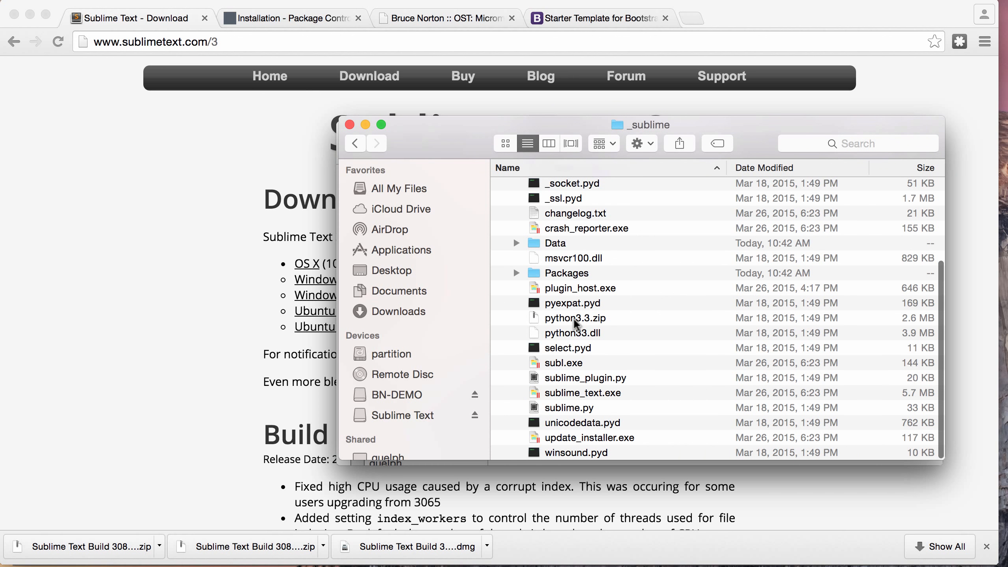
left_click(578, 393)
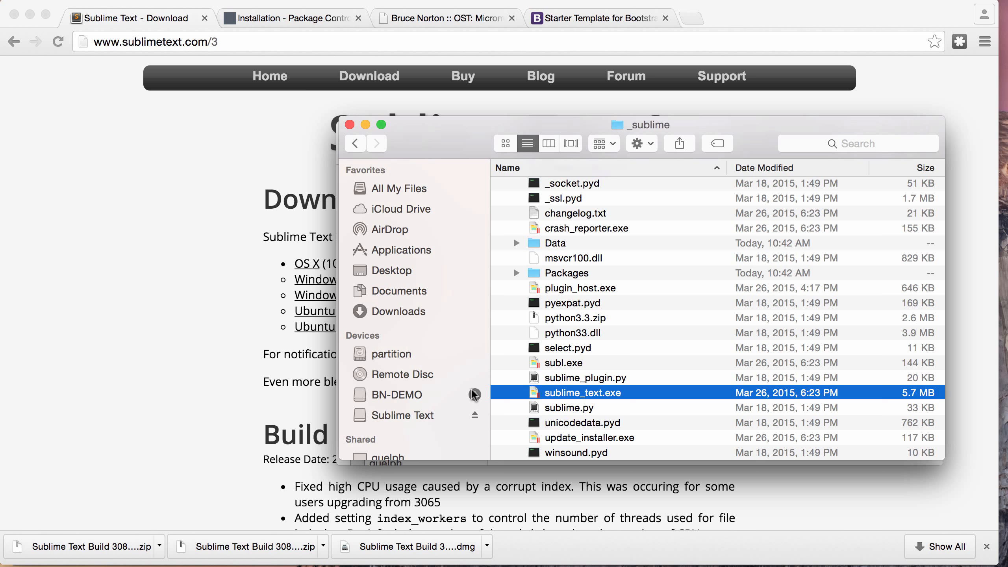
Step: Minimize the browser and _sublime Finder windows to bring Sublime Text's index.php back
left_click(364, 124)
left_click(32, 16)
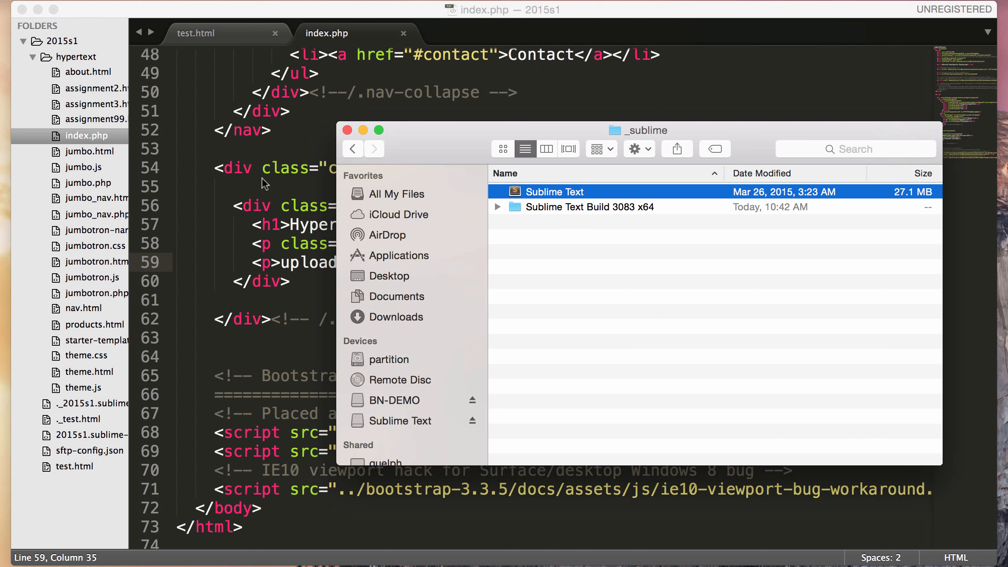
left_click(363, 130)
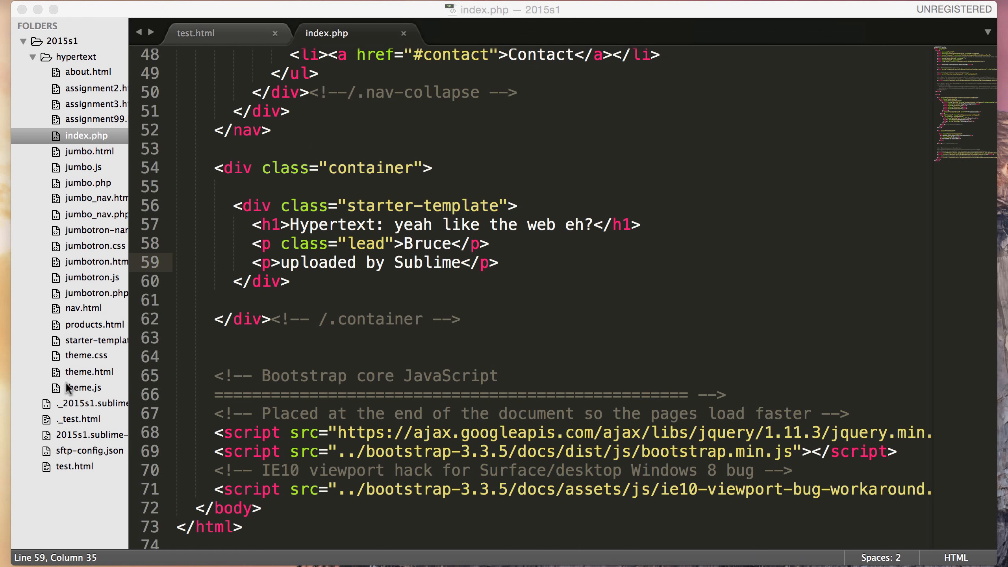